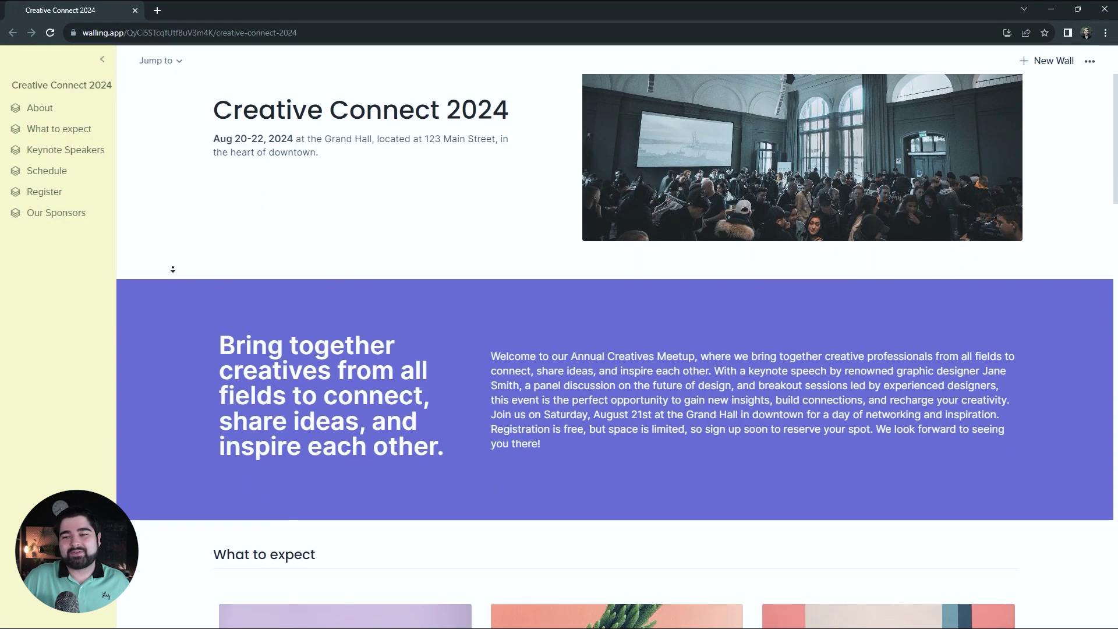
- Examine the finished Creative Connect 2024 event page from its header through the keynote speakers and schedule sections
scroll(173, 269, down, 4)
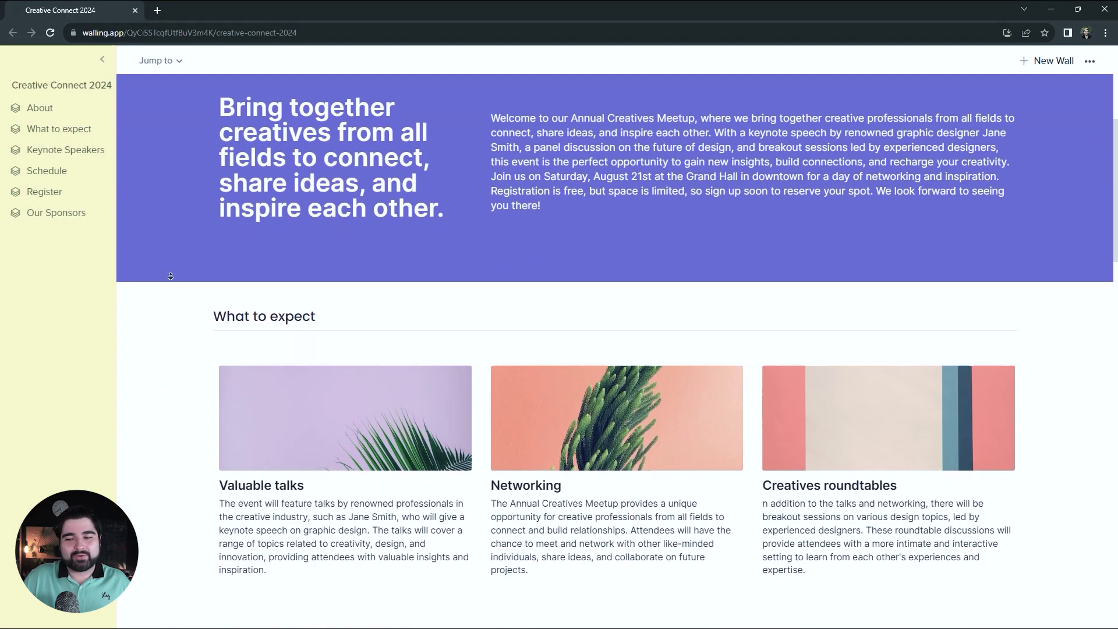
scroll(170, 276, down, 7)
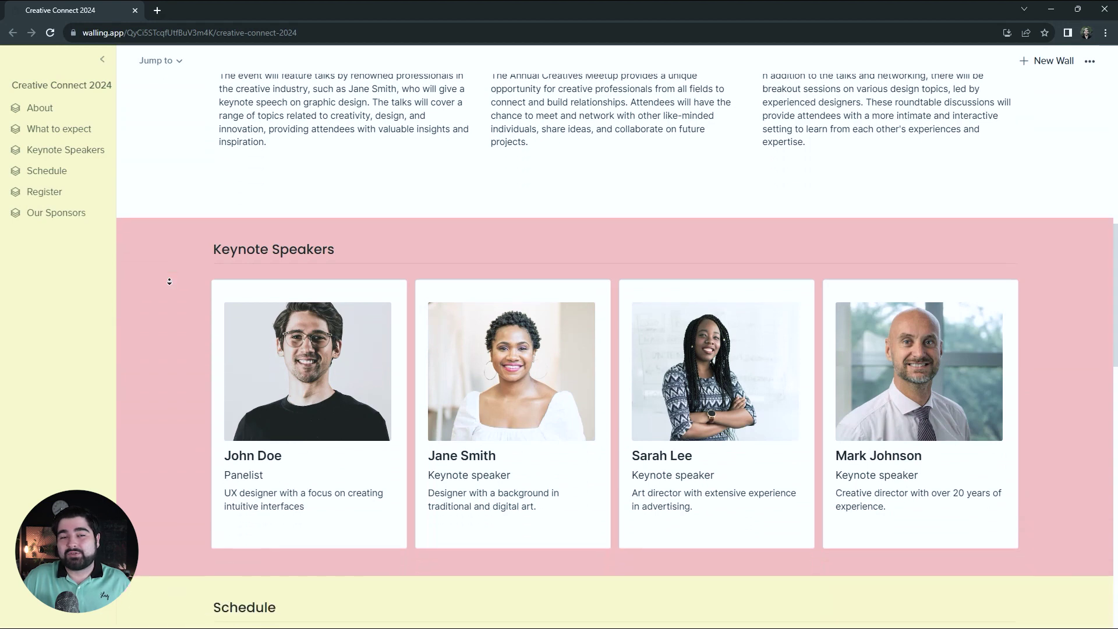
scroll(170, 281, down, 8)
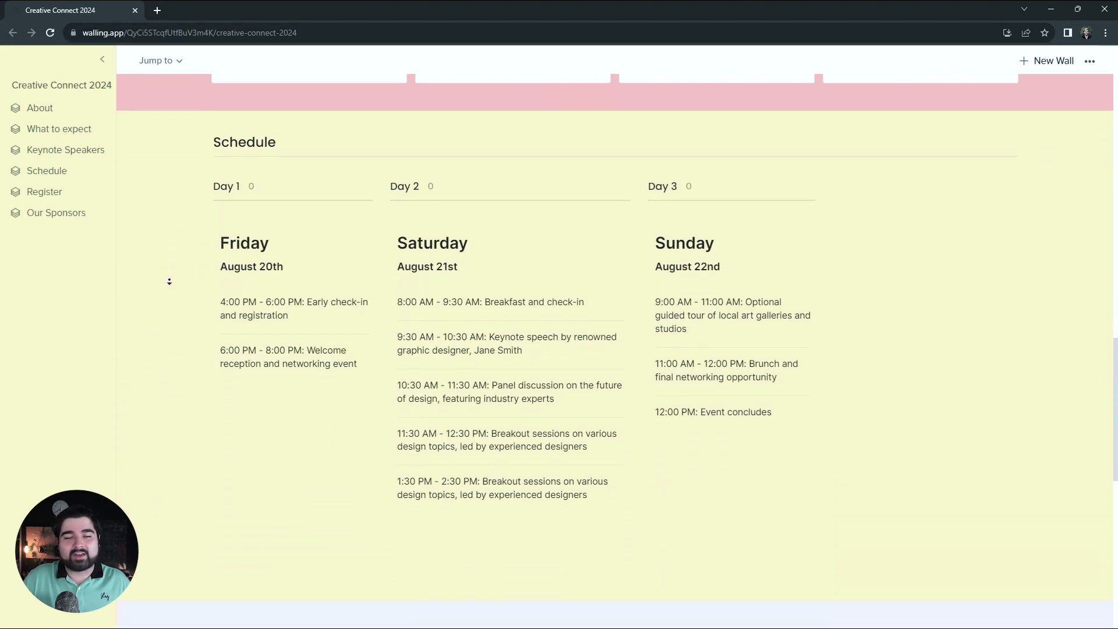
scroll(169, 281, down, 8)
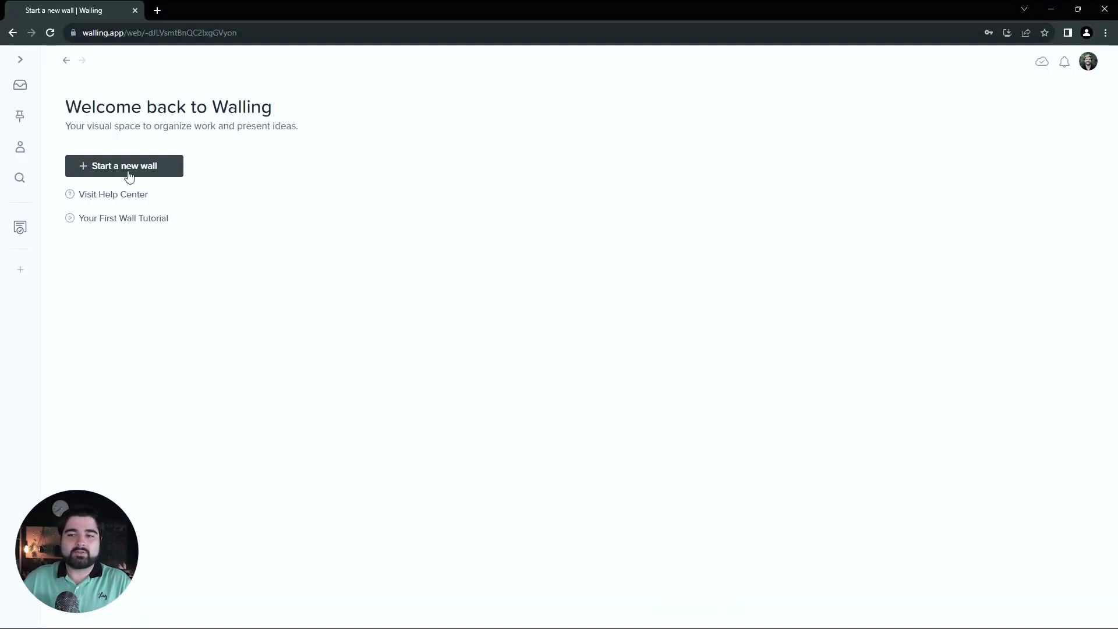
- Create a new wall from the Blank layout and title it "Creative Connect 2024"
click(129, 172)
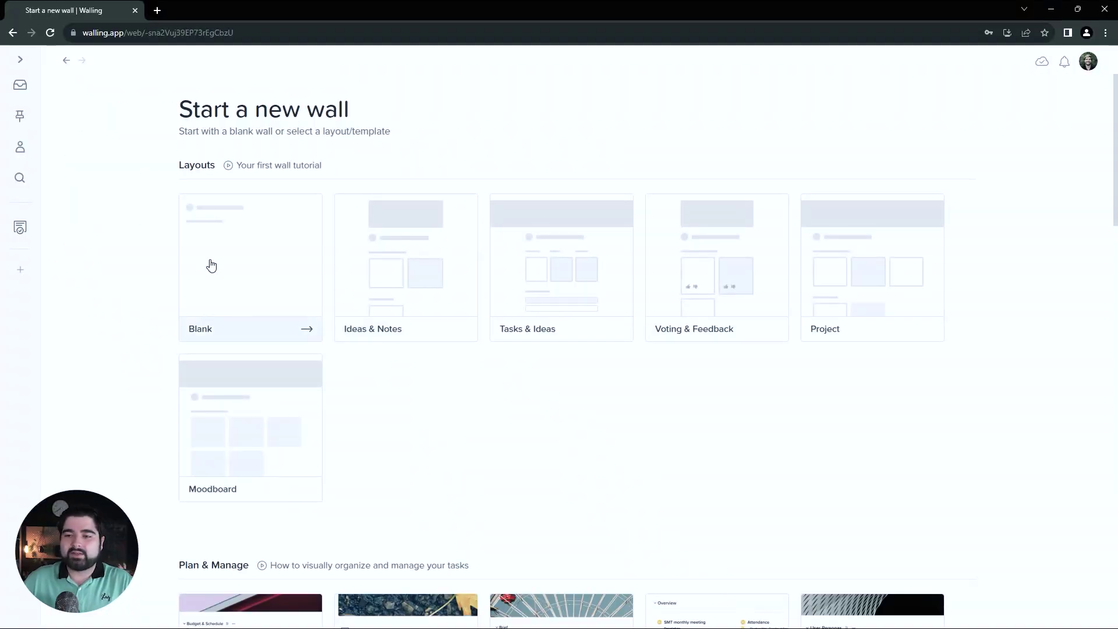
click(233, 261)
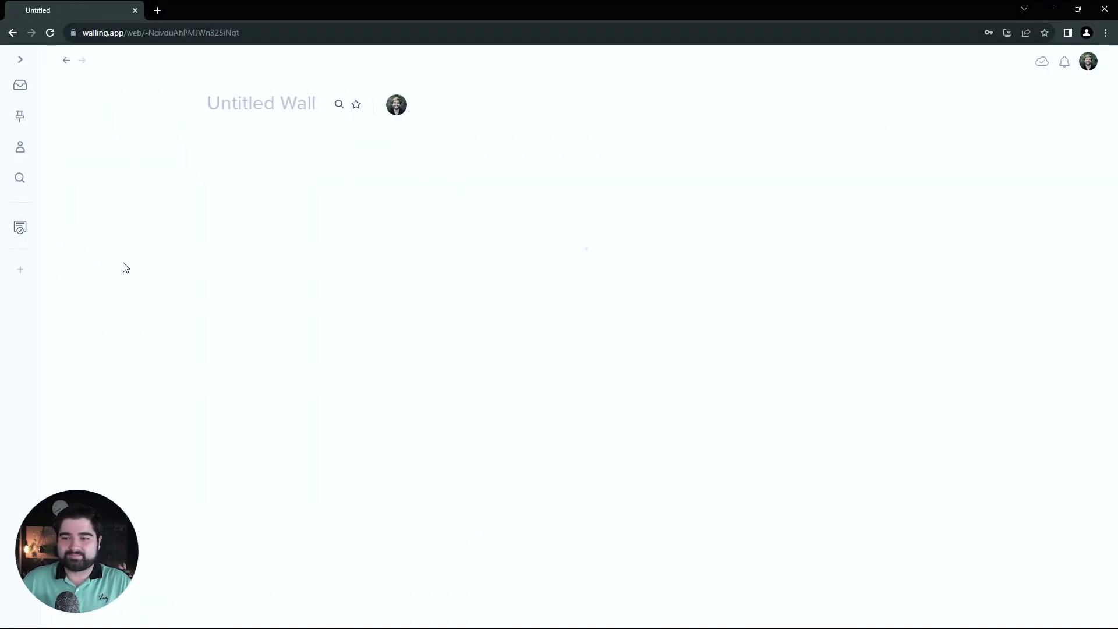
click(199, 103)
text(Creative Co)
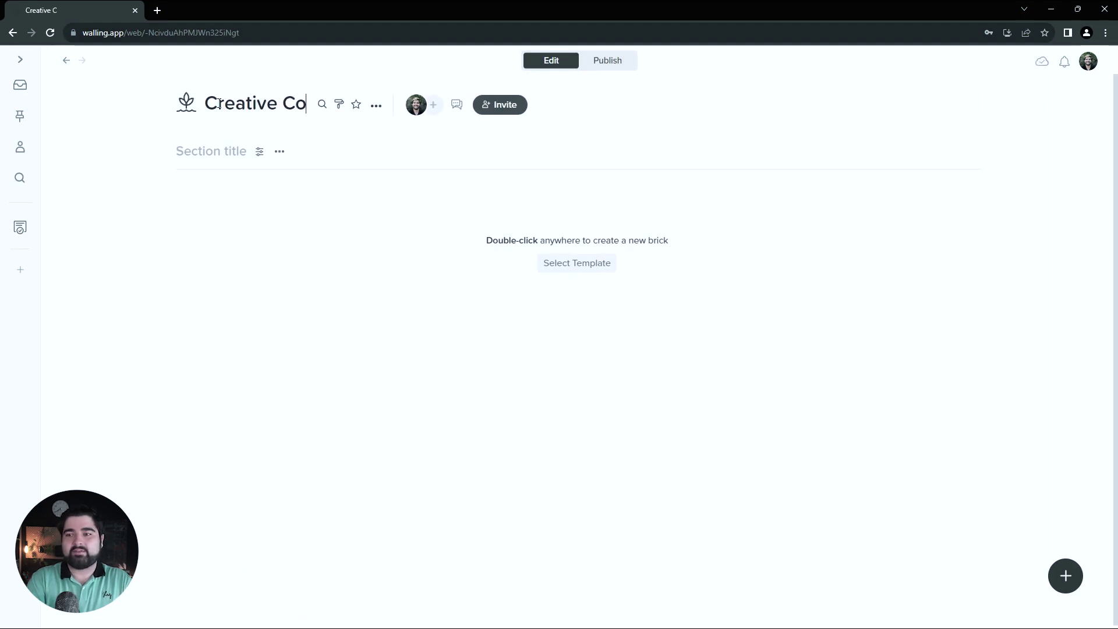
text(nnect 2024)
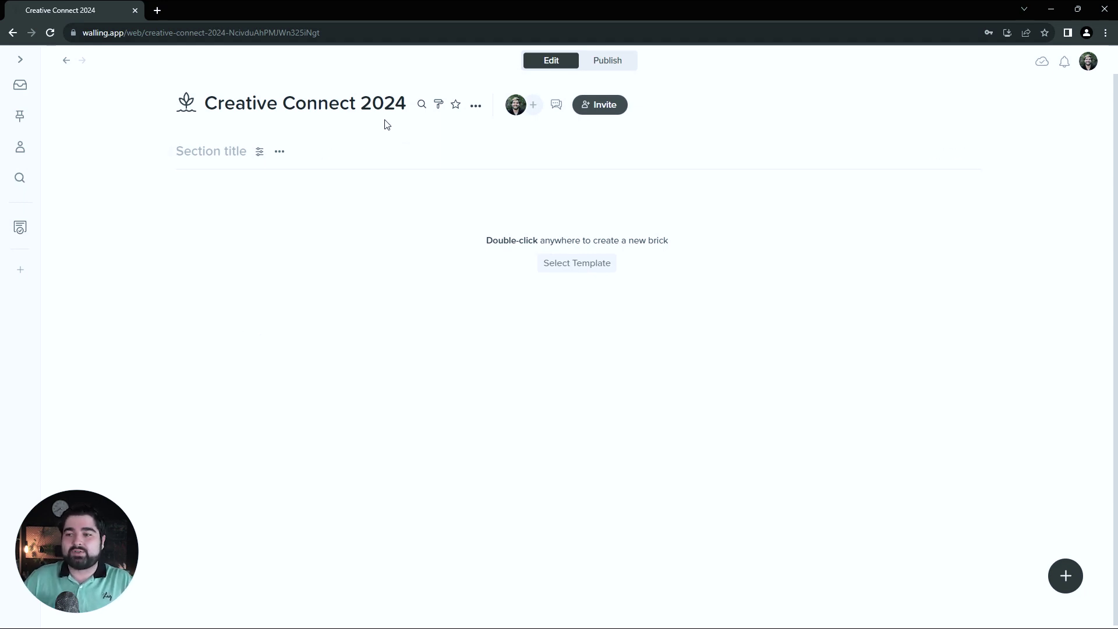
- Add a wall description giving "Aug 20-22, 2024 at the Grand Hall", the venue's street address and "in the heart of downtown."
click(476, 108)
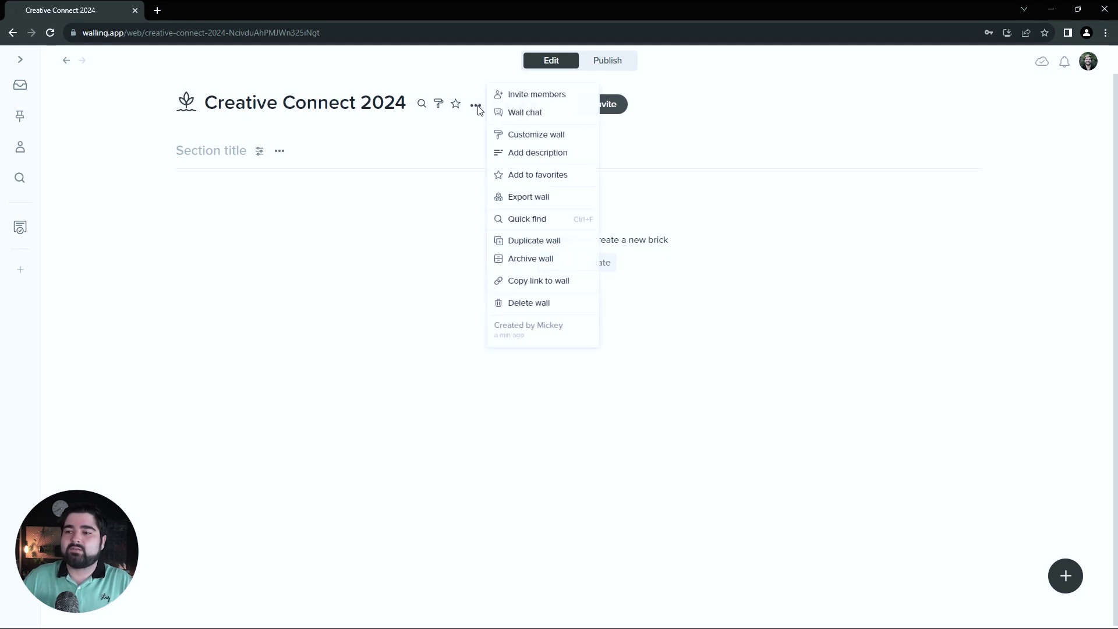
click(558, 154)
text(Aug 20)
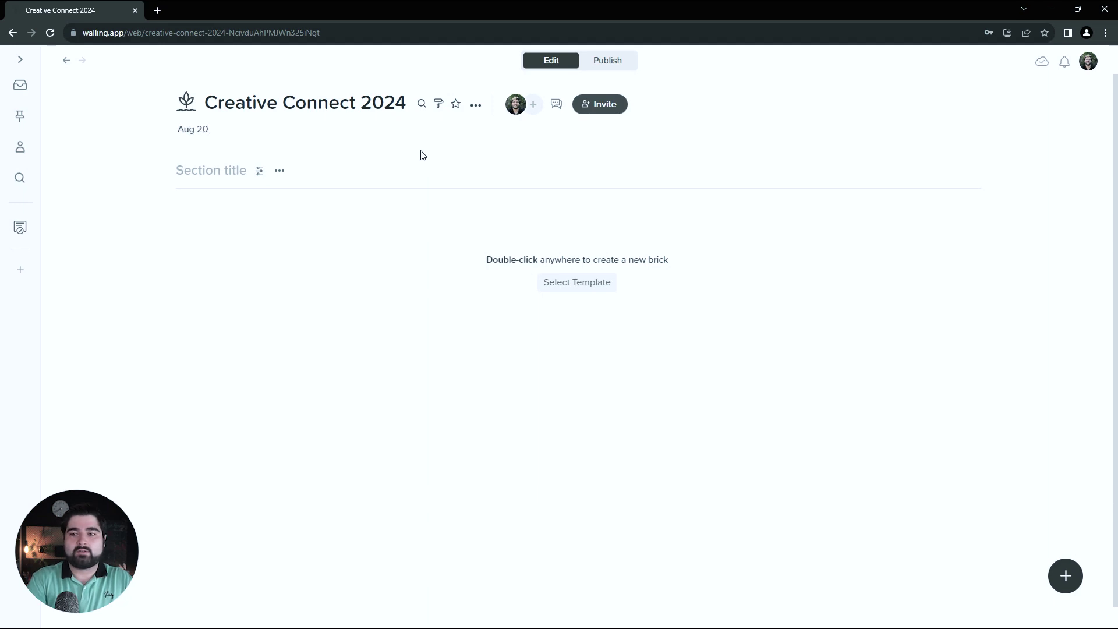
text(-22, 2024 at the Grand Hall, located at 123 Main St, in the heart of downtown.)
- Make the date range "Aug 20-22, 2024" in the wall description bold
drag(180, 129, 251, 128)
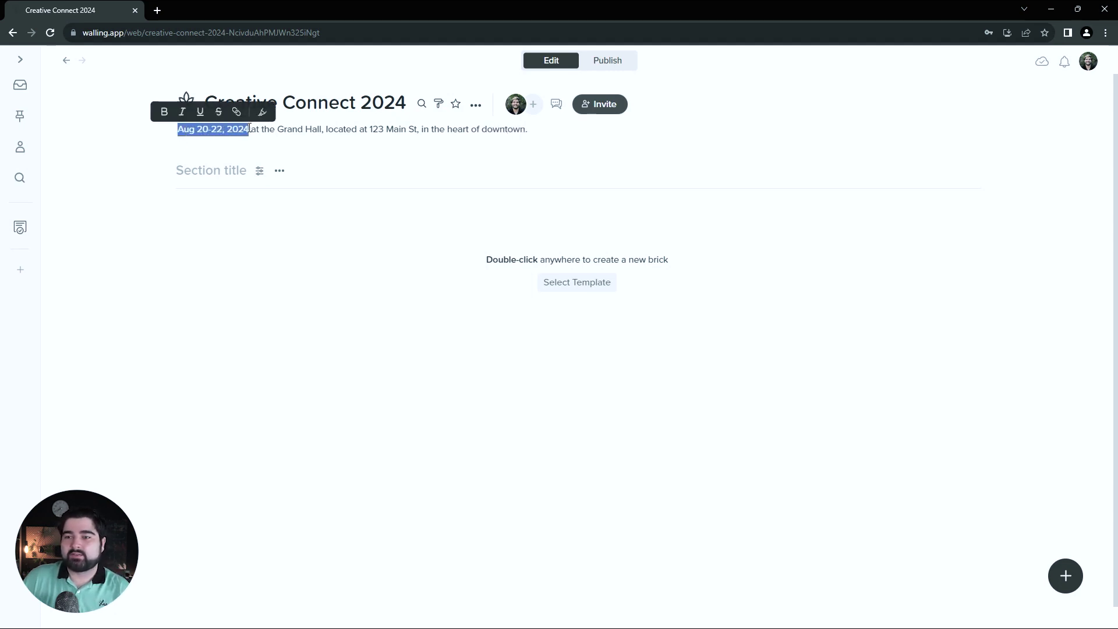
click(165, 112)
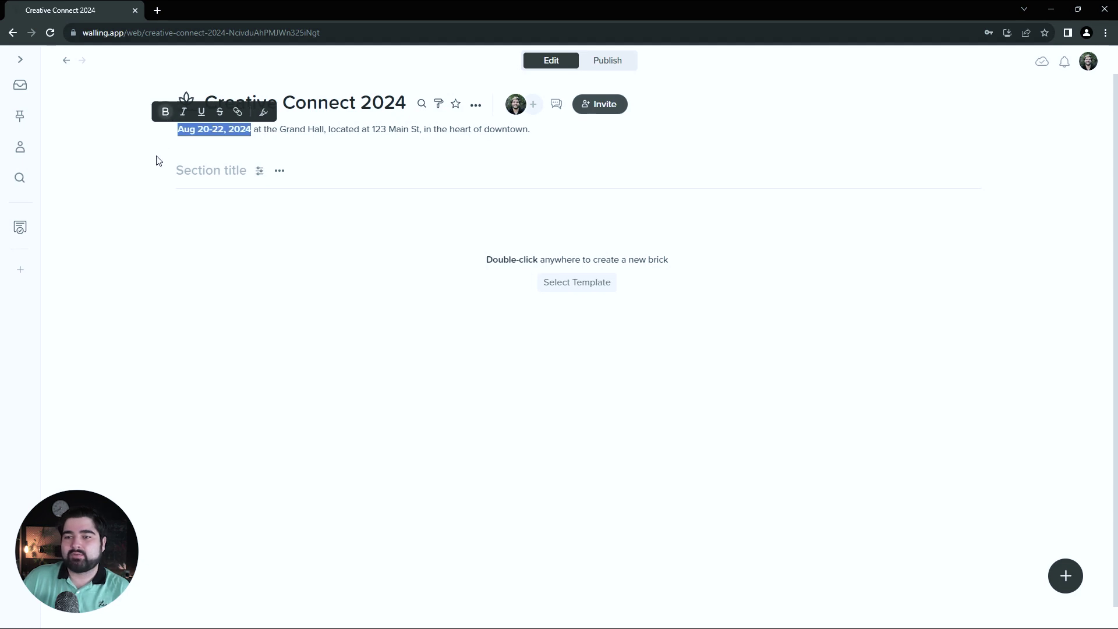
click(531, 188)
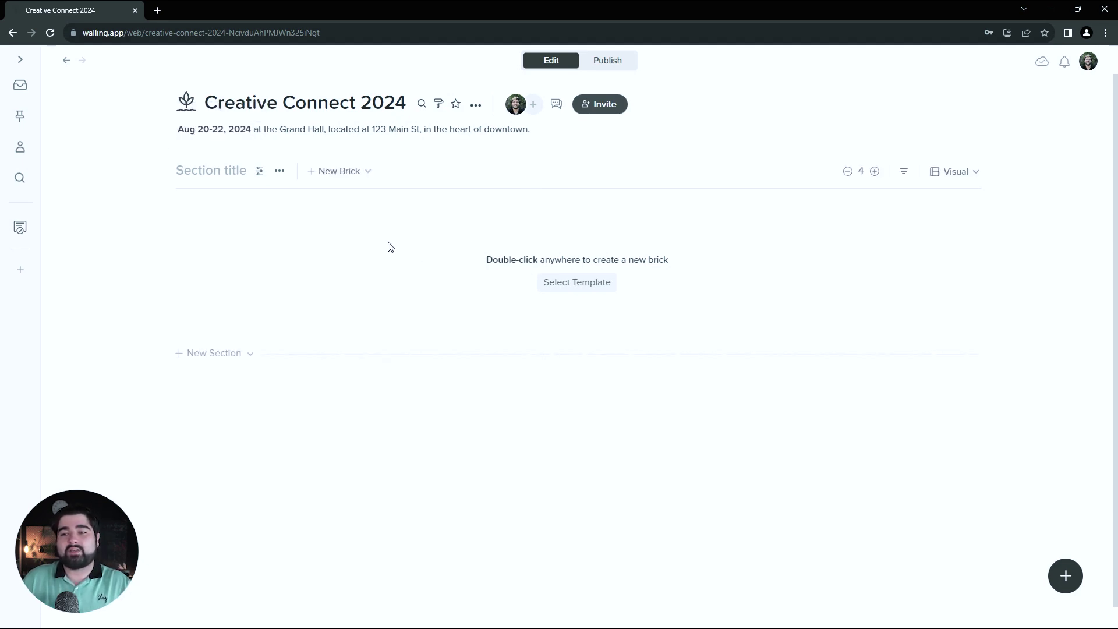
- Customize the wall's colors by setting the sidebar background to light yellow, #FFF9A2
click(438, 105)
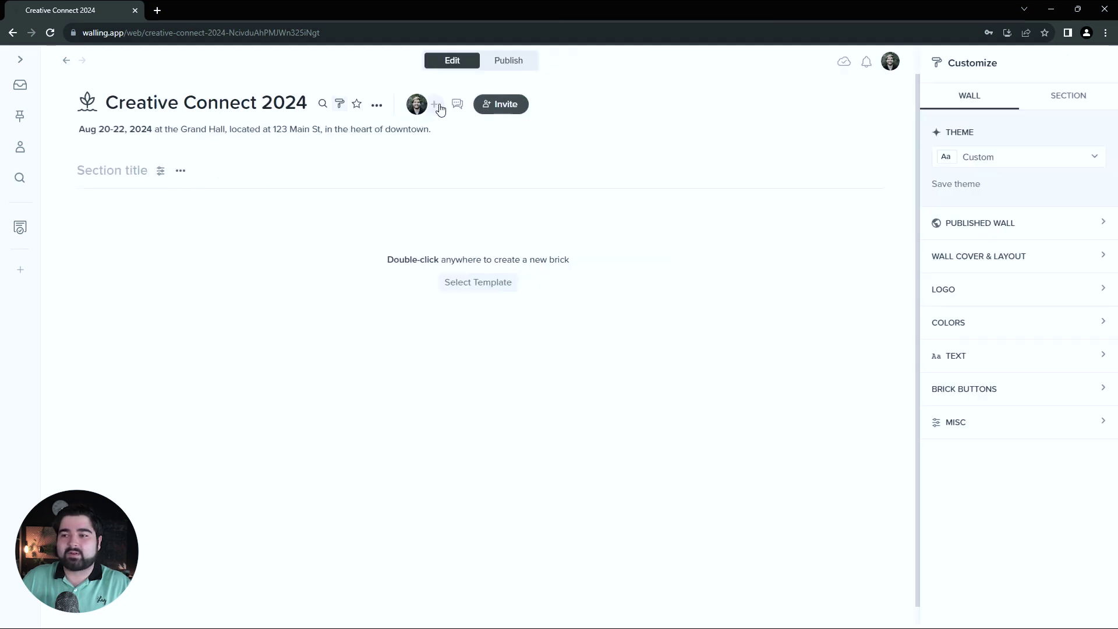
click(946, 227)
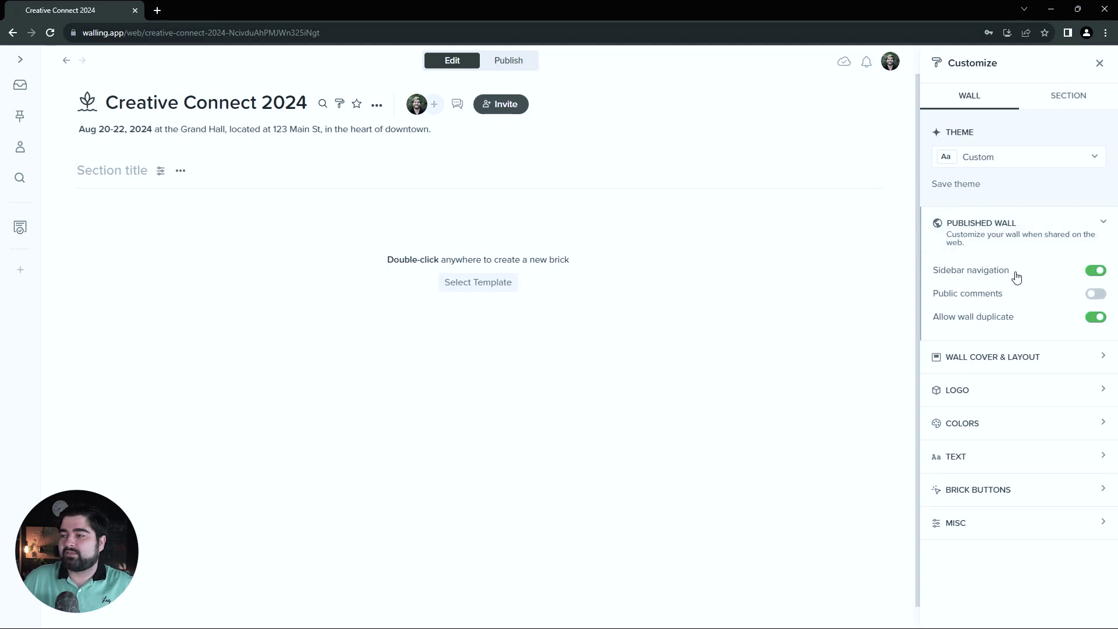
click(981, 424)
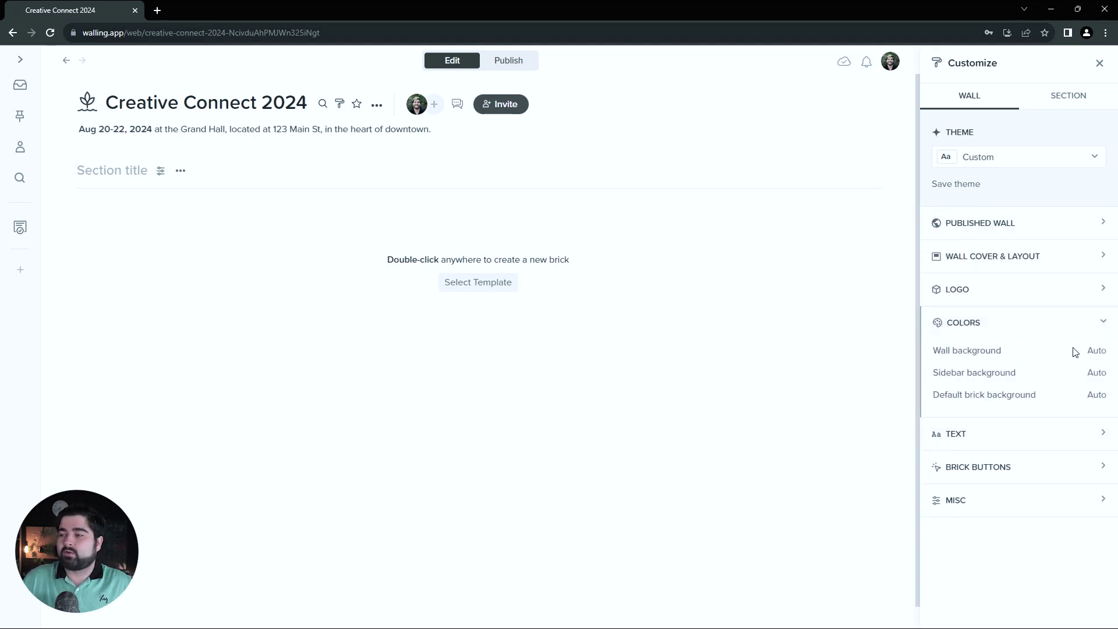
click(1096, 375)
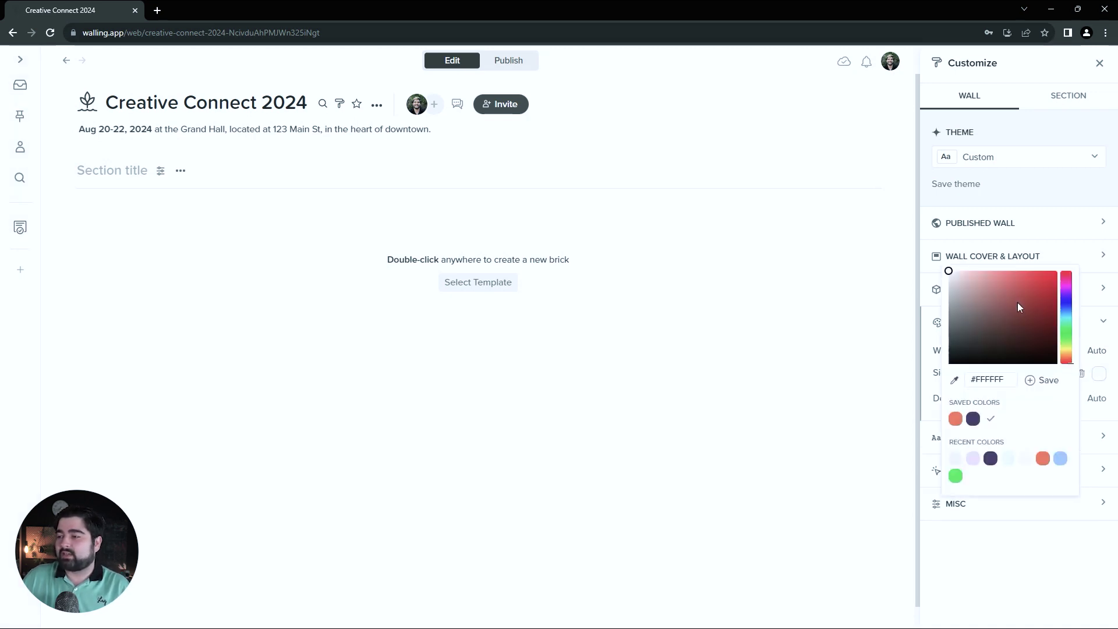
drag(1068, 361, 1070, 350)
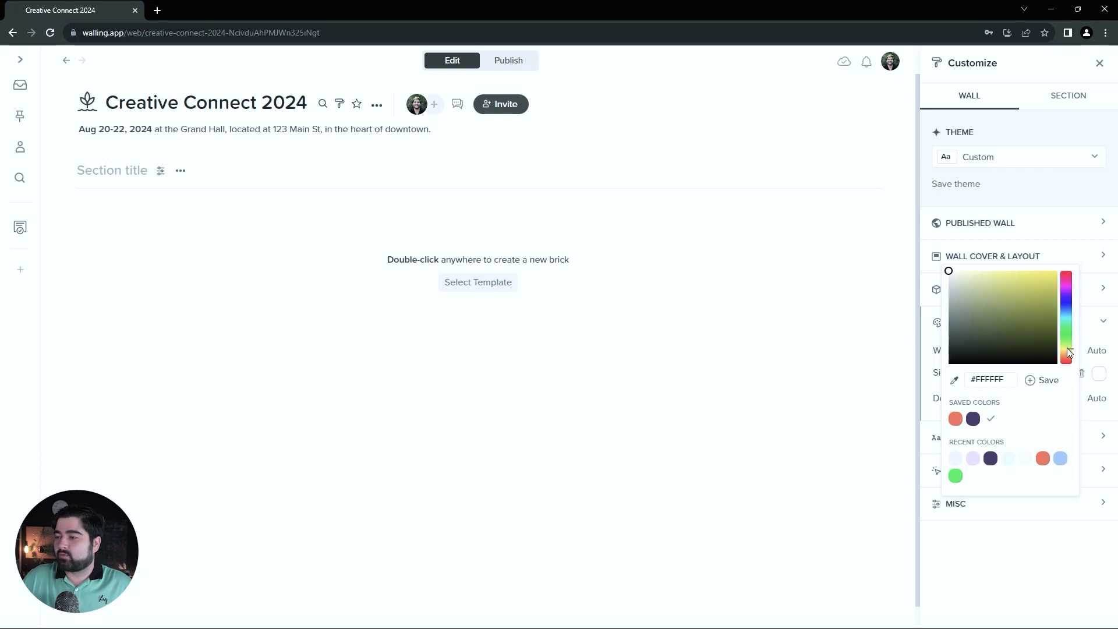
click(987, 271)
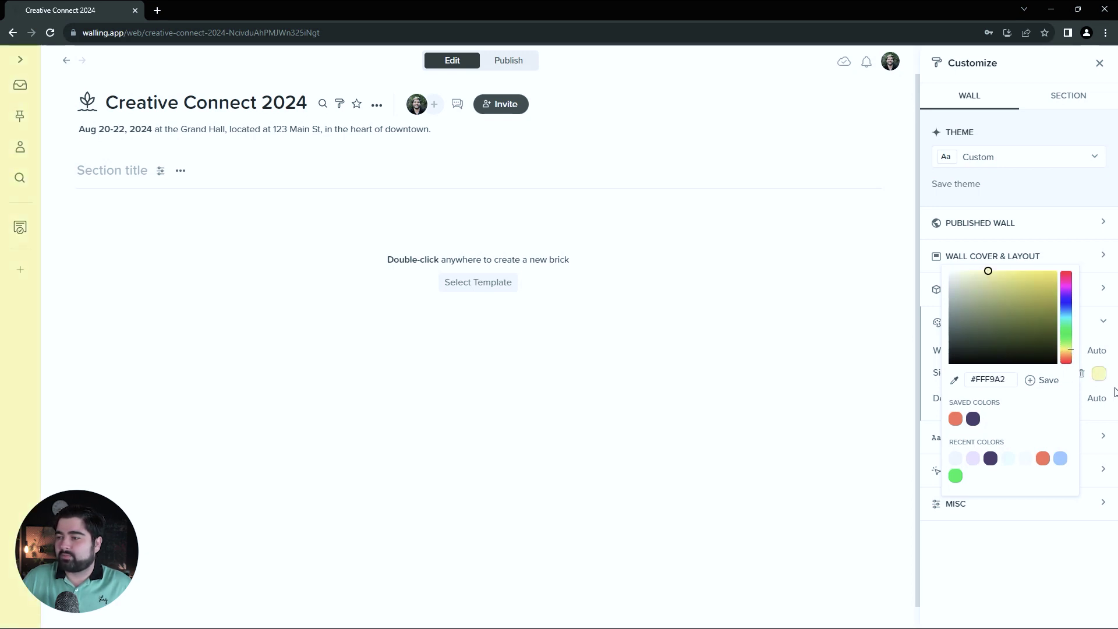
click(1114, 353)
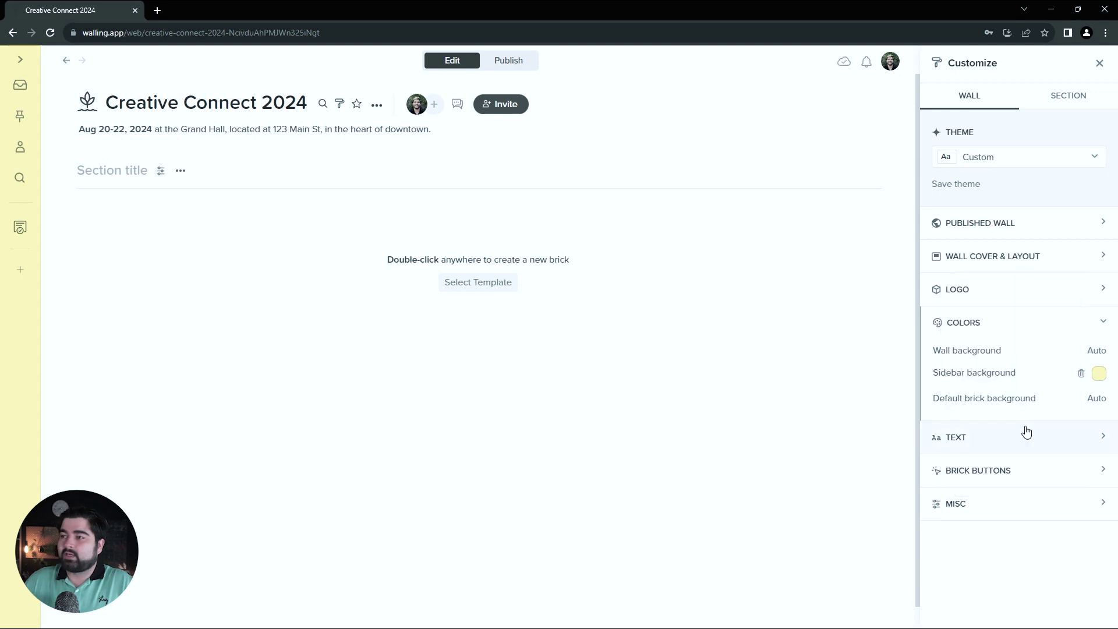
- Set the wall title, section title and brick heading fonts to Poppins and the body font to Inter
click(1026, 434)
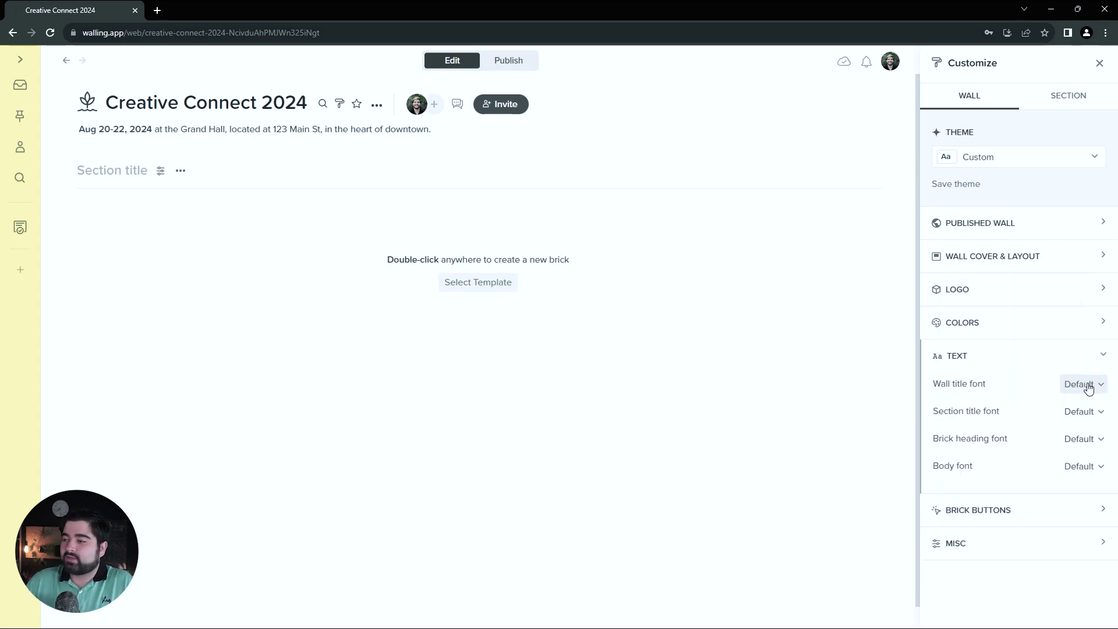
click(1088, 389)
click(967, 389)
click(1069, 412)
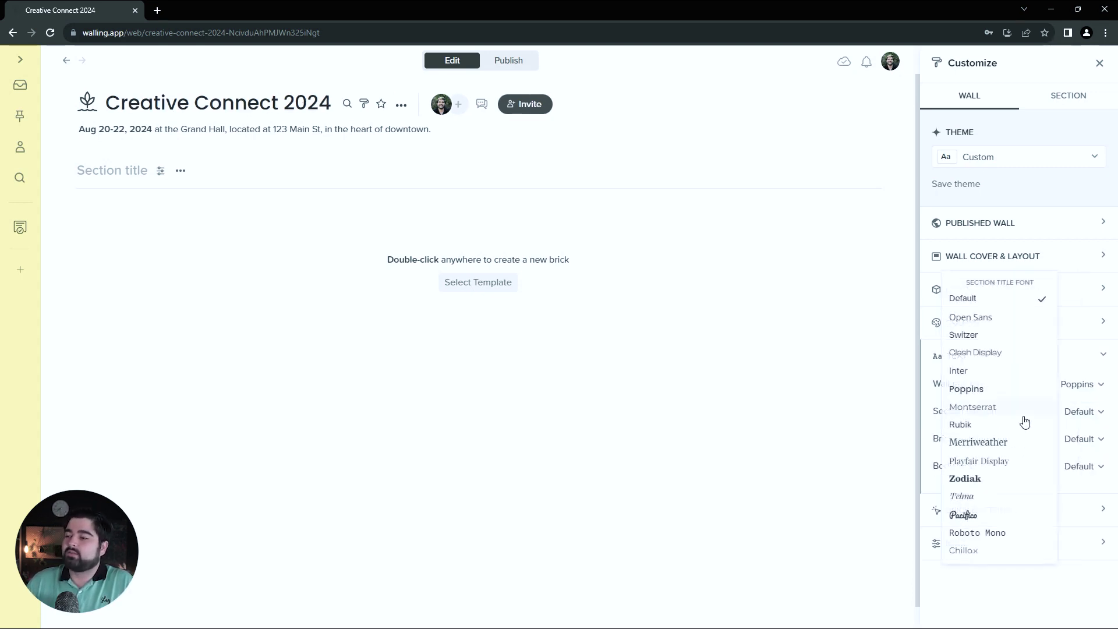
click(986, 389)
click(1079, 442)
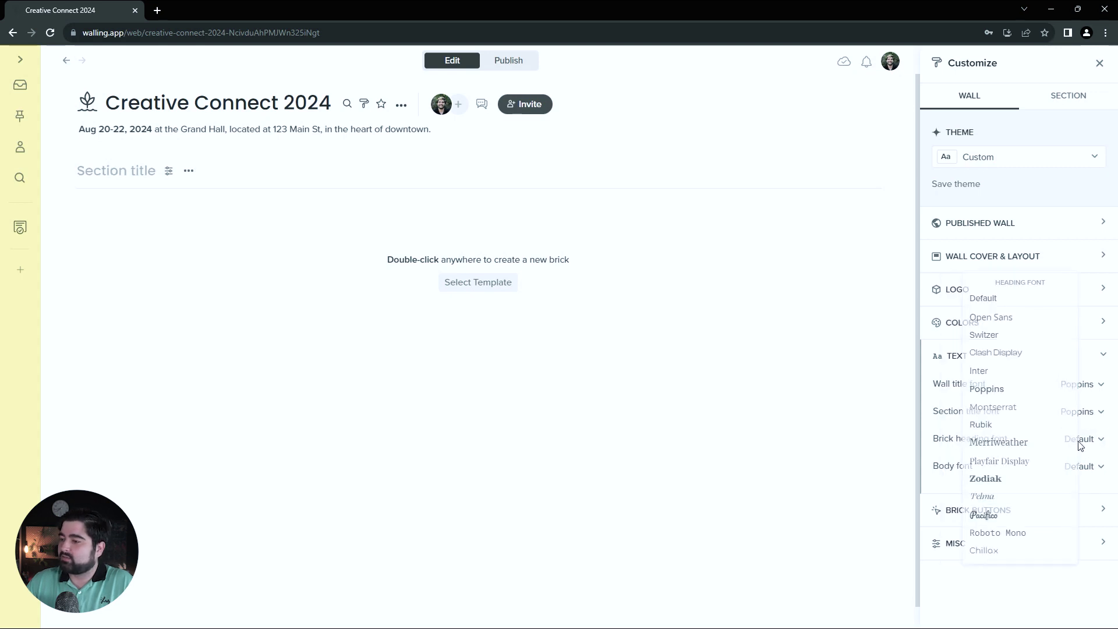
click(988, 389)
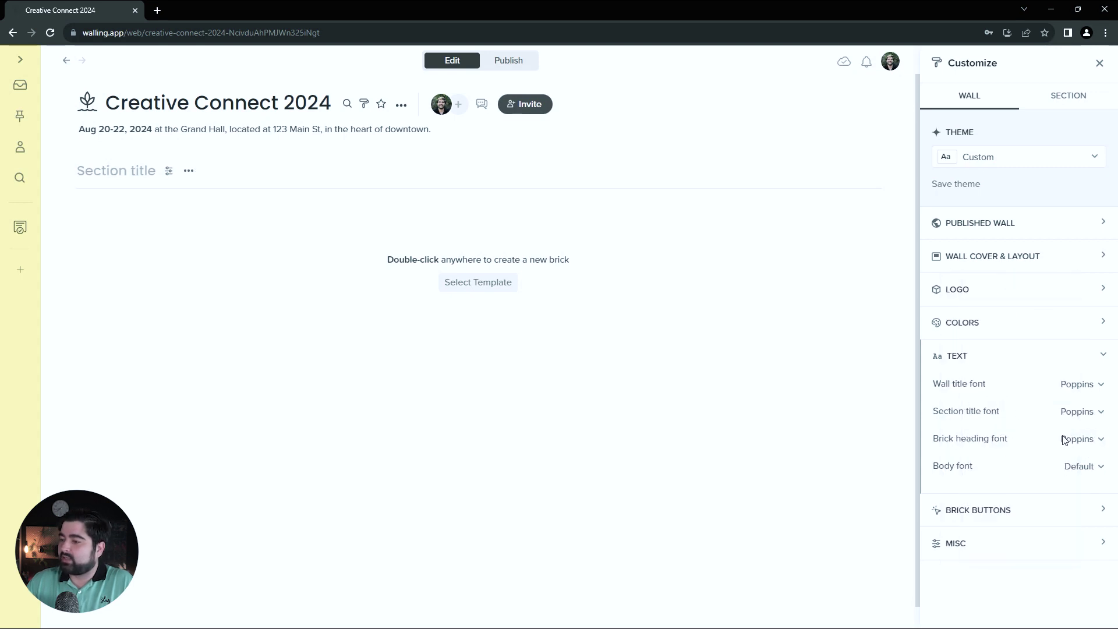
click(1089, 469)
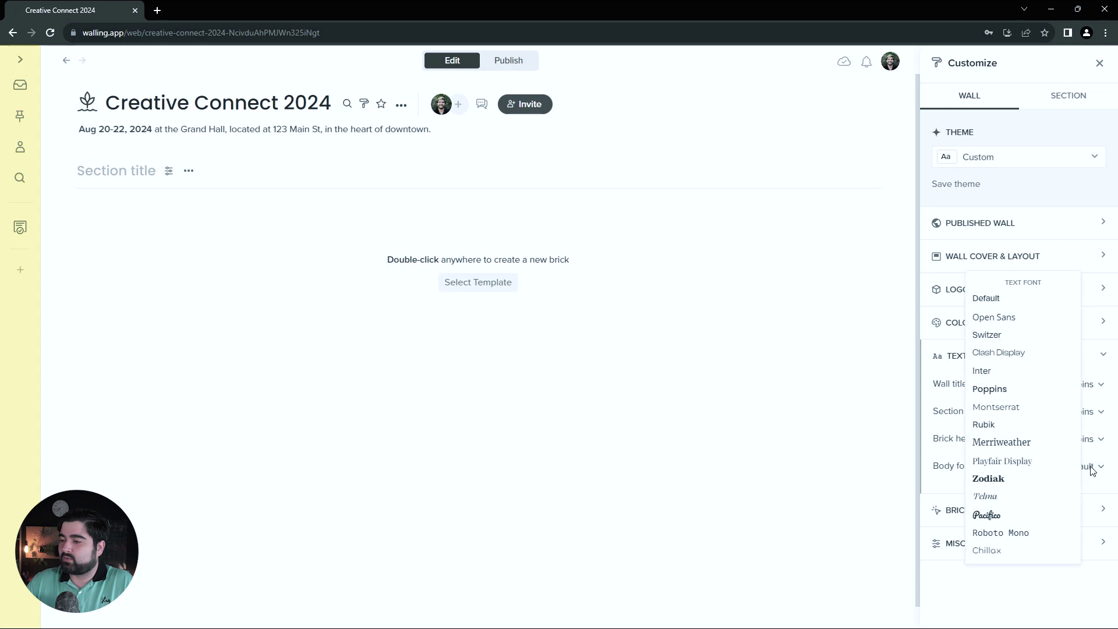
click(1004, 372)
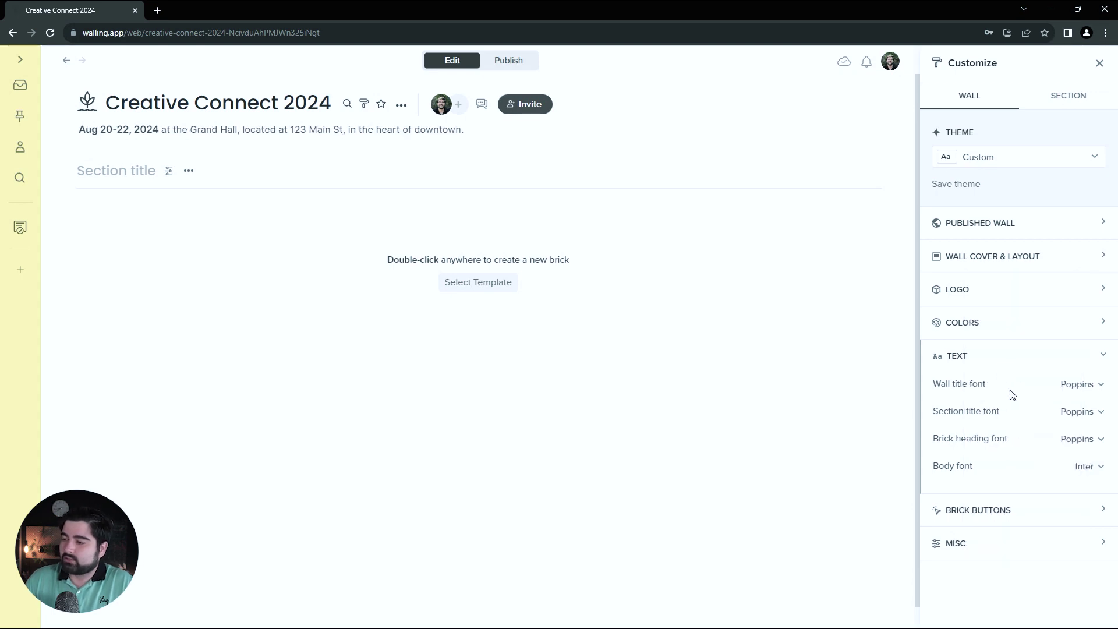
- Turn off the wall icon in the wall's miscellaneous customization settings
click(982, 549)
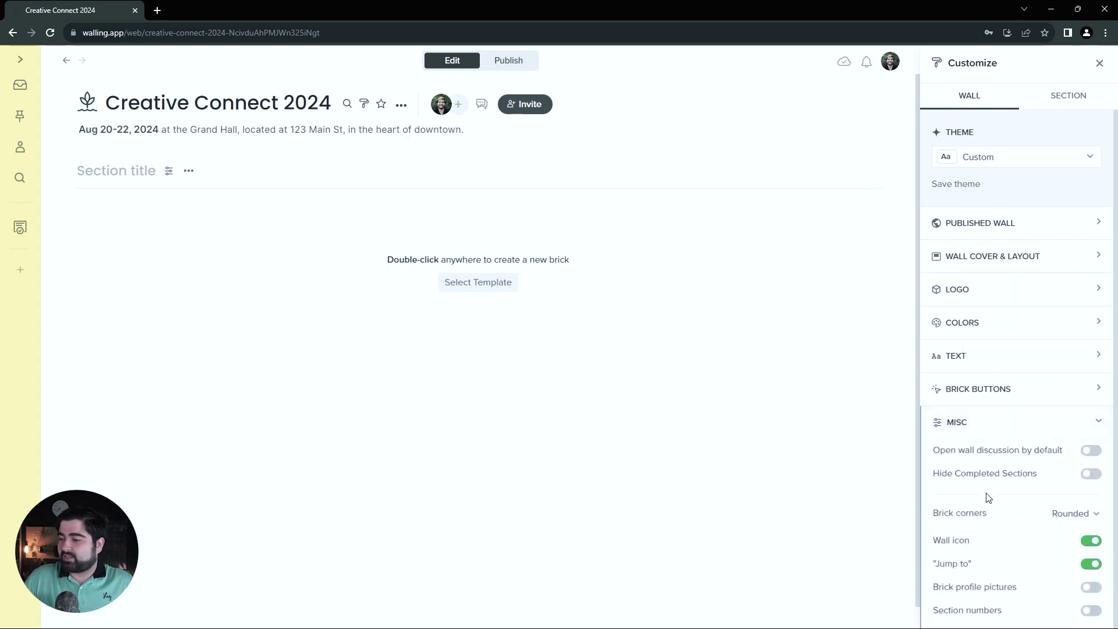
scroll(993, 495, down, 1)
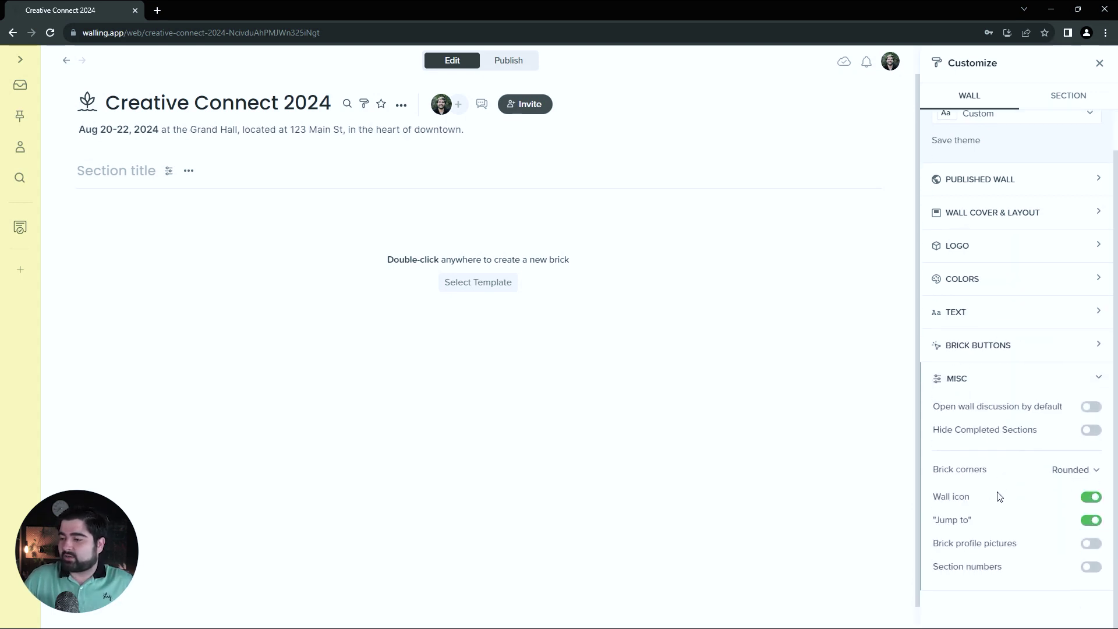
click(1091, 496)
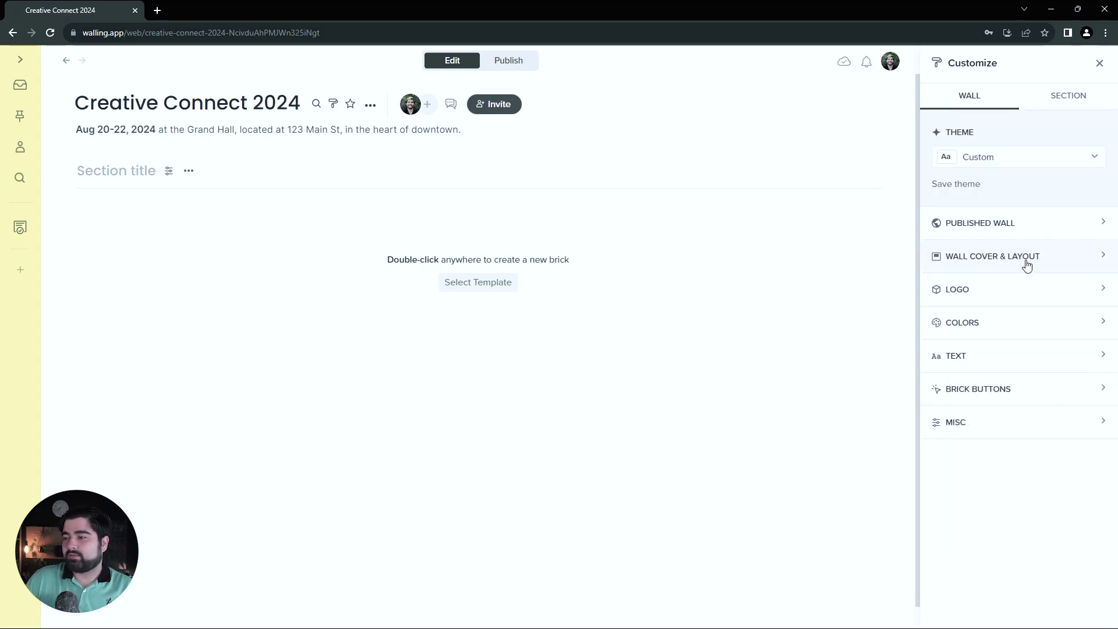
- Enable the wall cover in Split Right style and use an Unsplash "conference" photo of a speaker presenting to a seated audience
click(1027, 265)
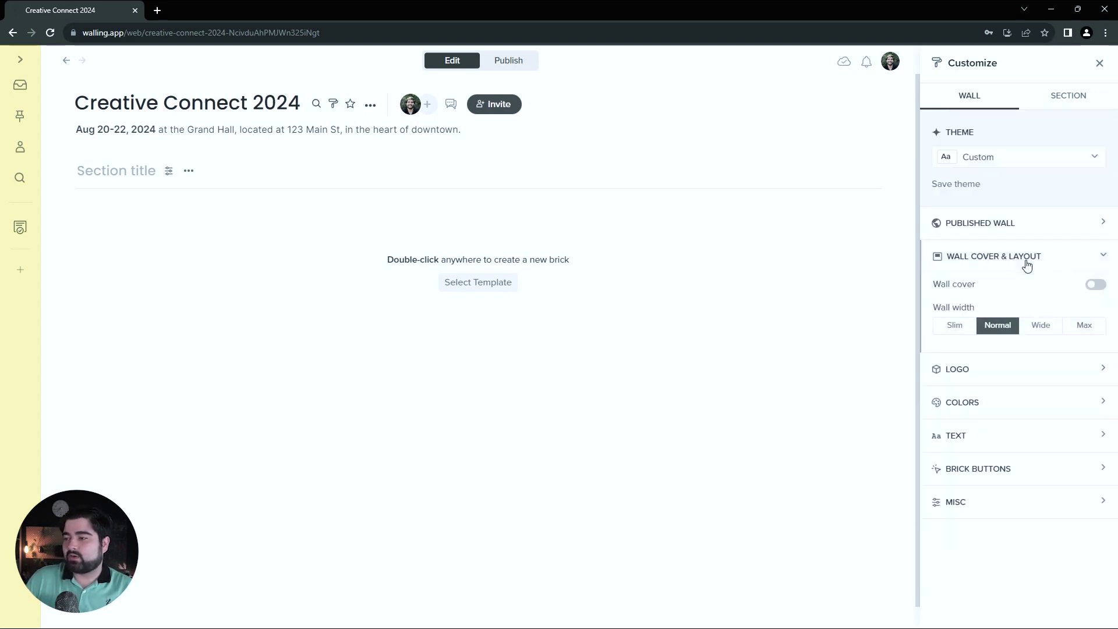
click(1098, 285)
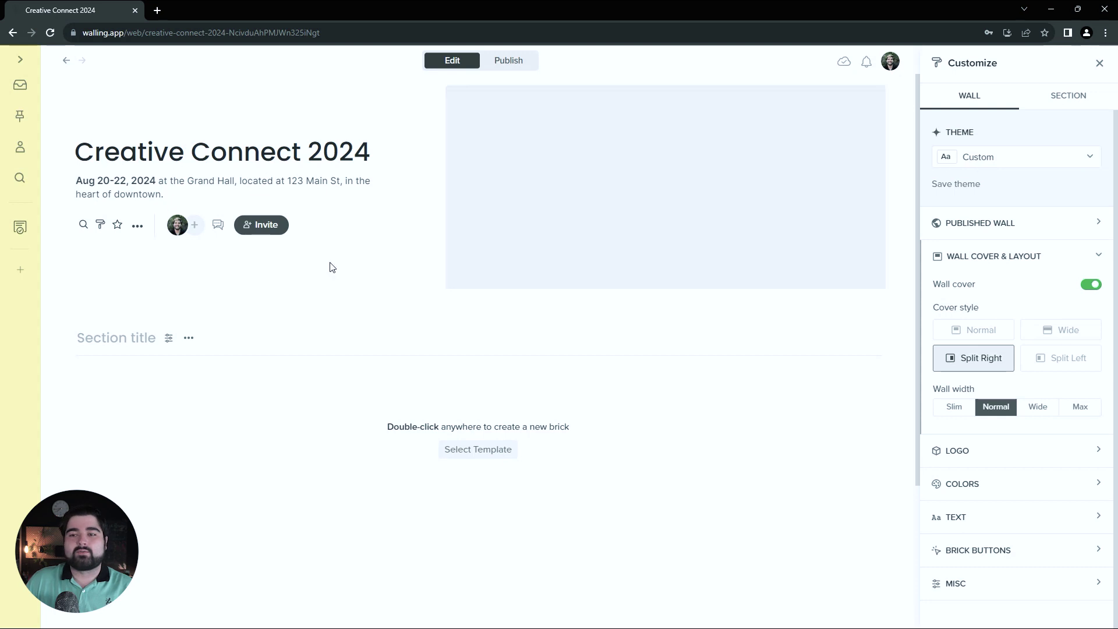
mouse_move(486, 226)
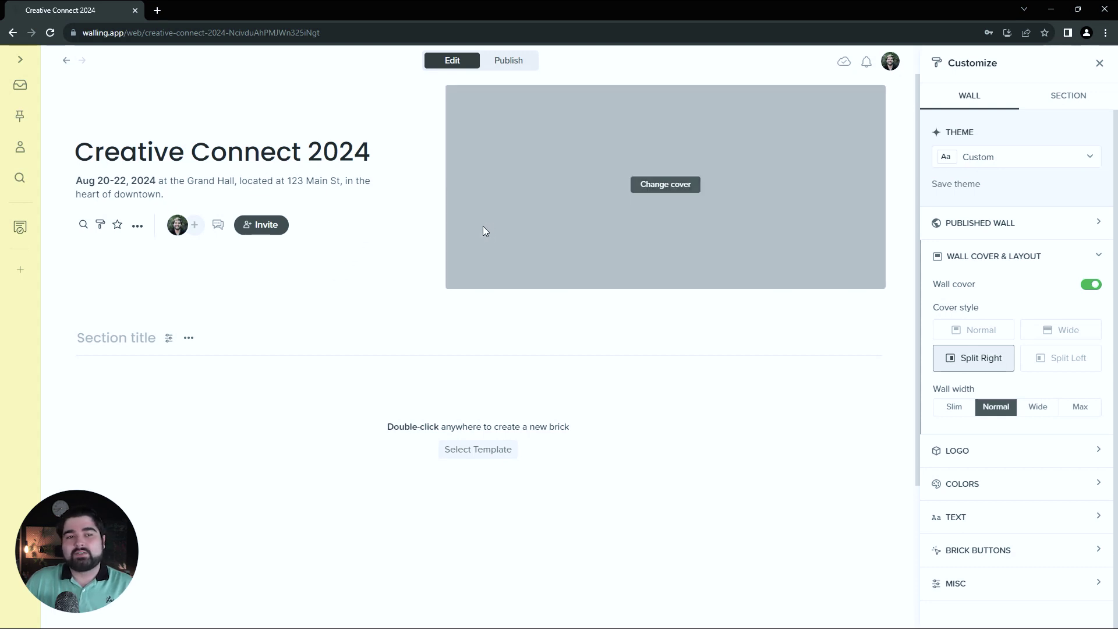
click(666, 185)
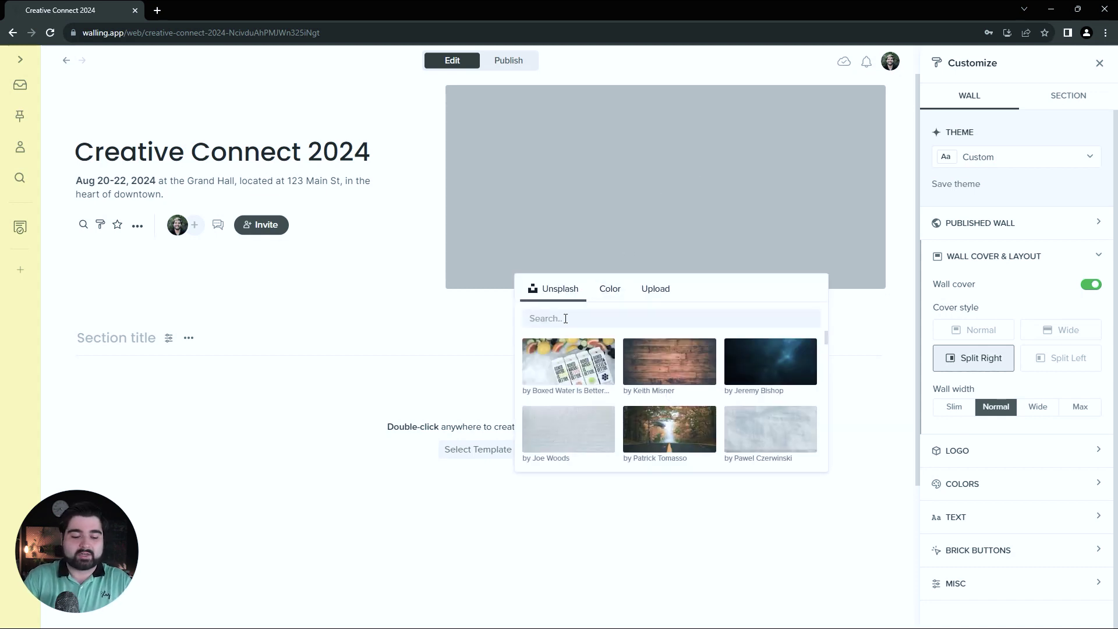
text(conference)
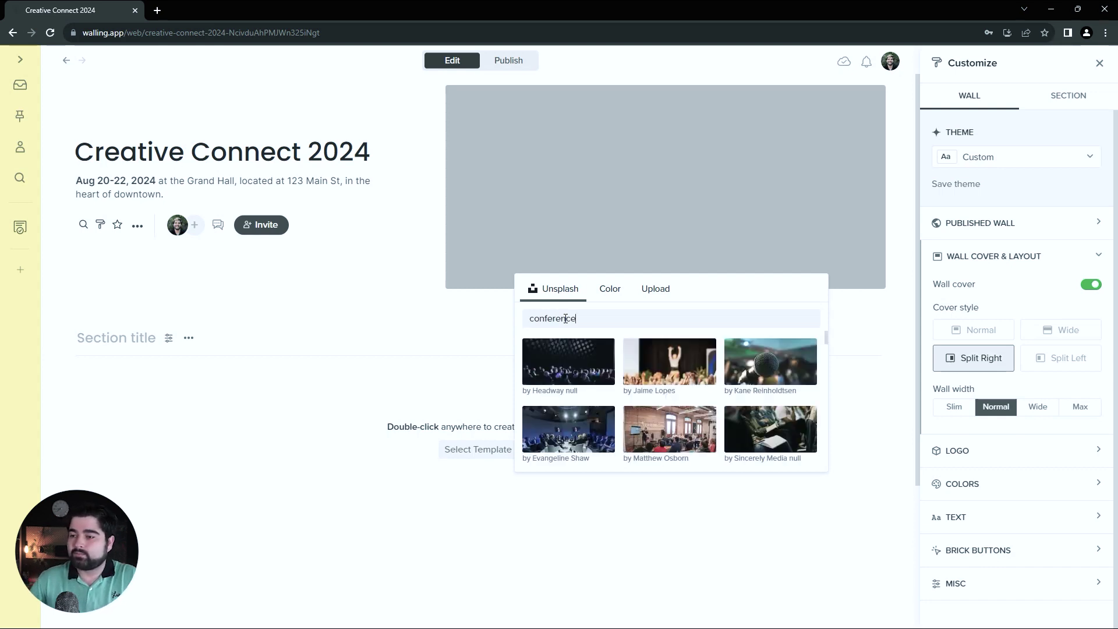
scroll(782, 403, down, 3)
click(782, 403)
click(407, 312)
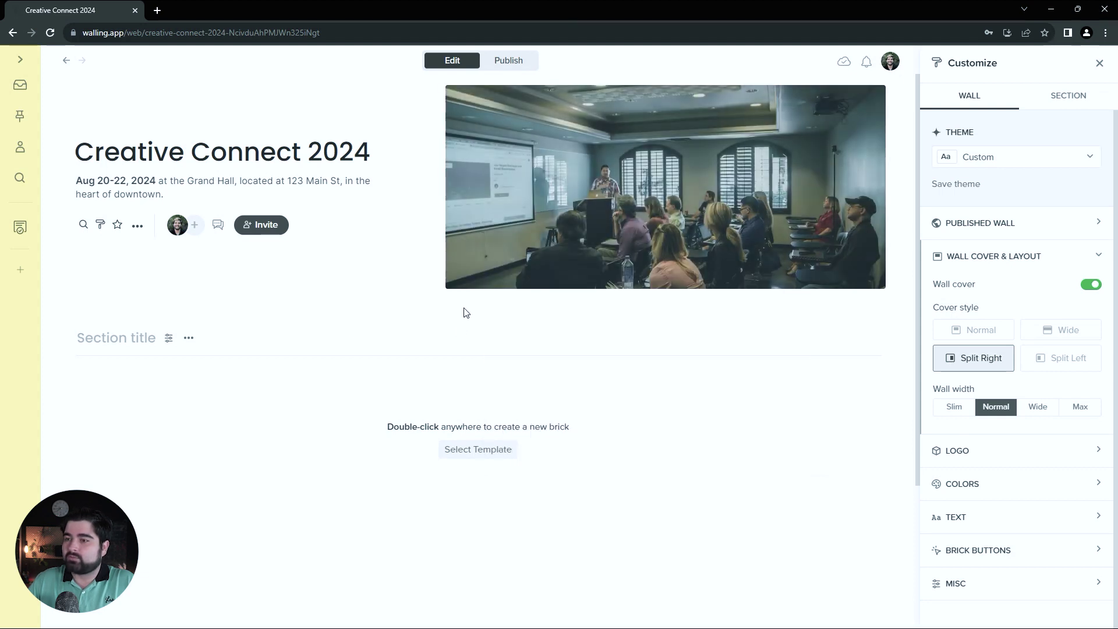
- Close the customization settings and title the wall's empty first section "About"
click(1100, 63)
click(183, 339)
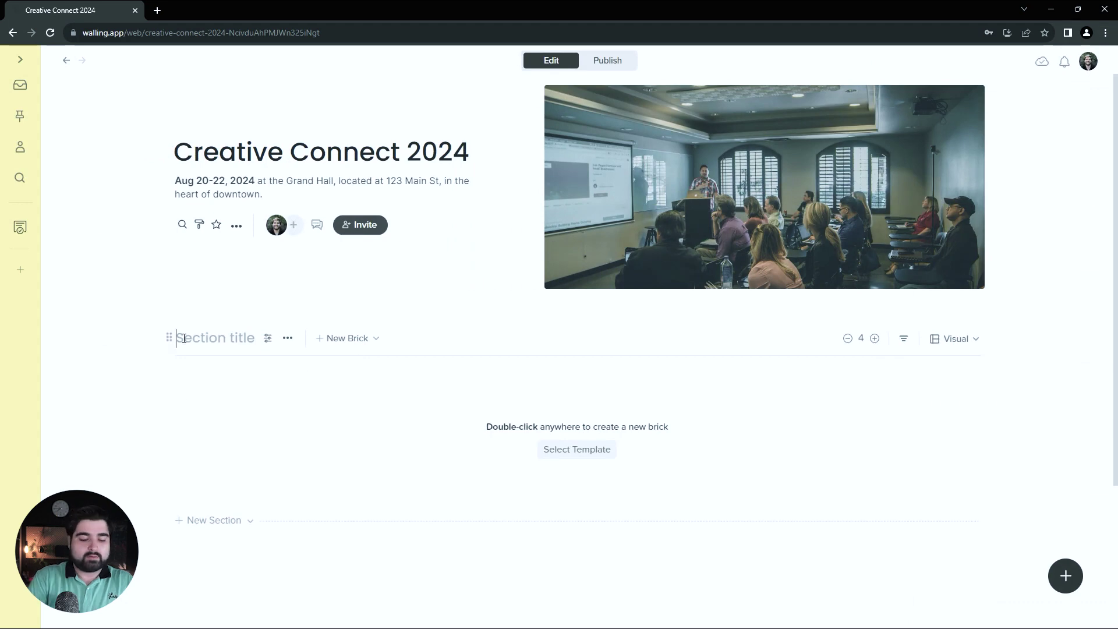
text(About)
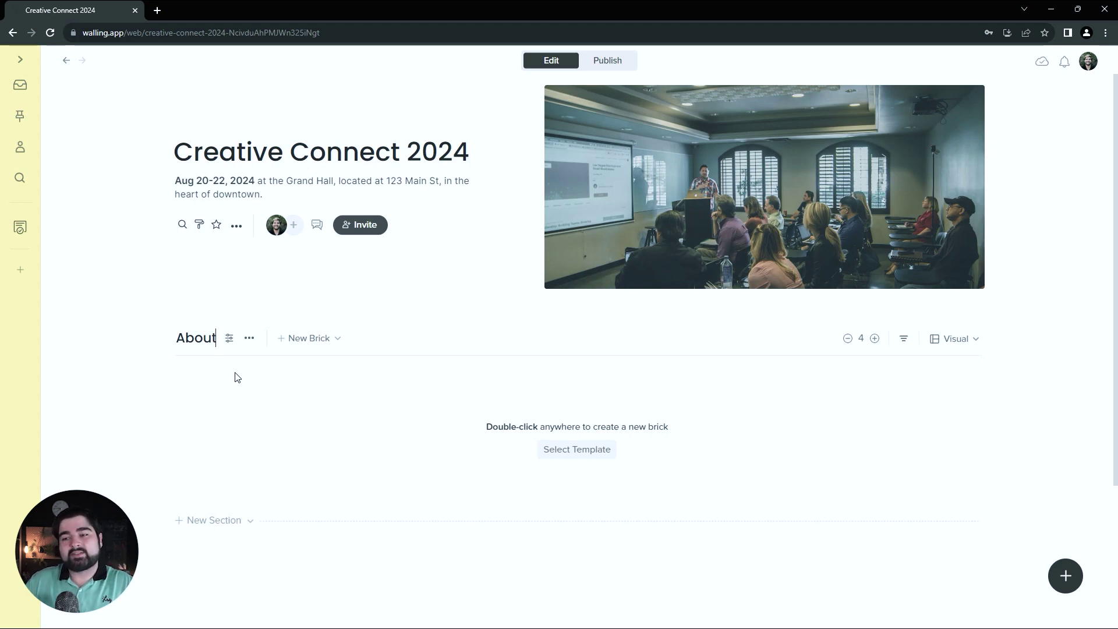
click(229, 340)
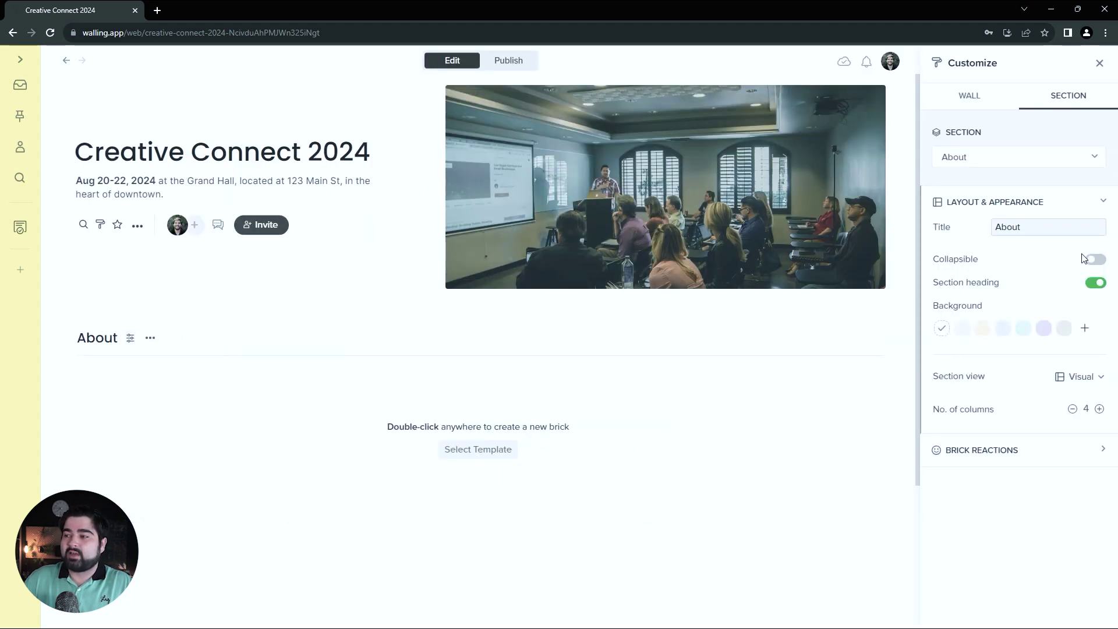
click(1096, 284)
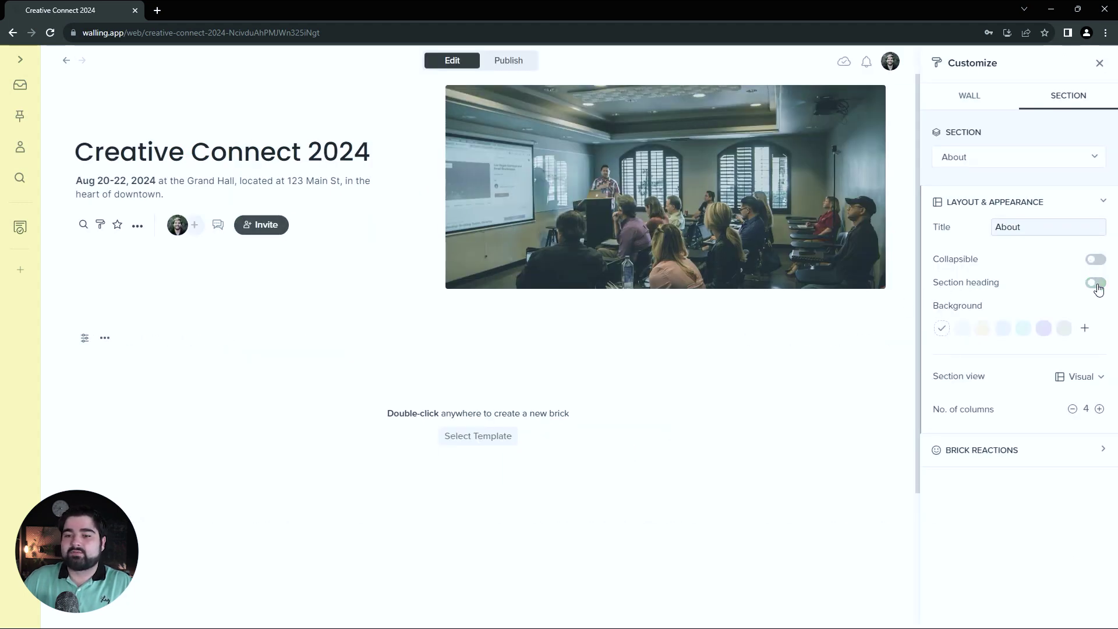
click(1096, 284)
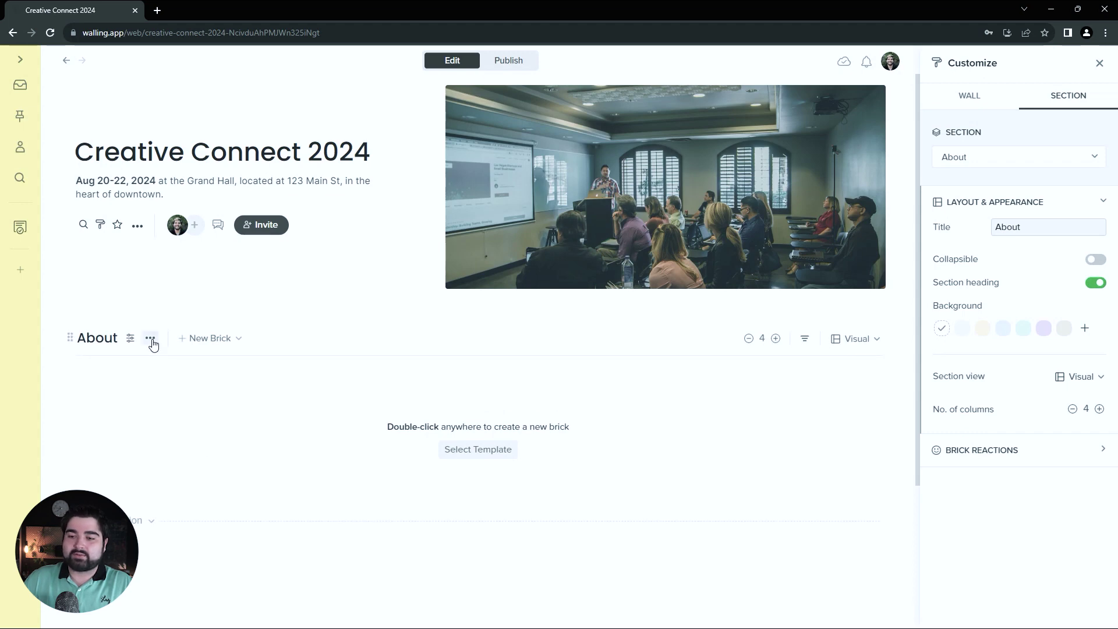
click(1099, 63)
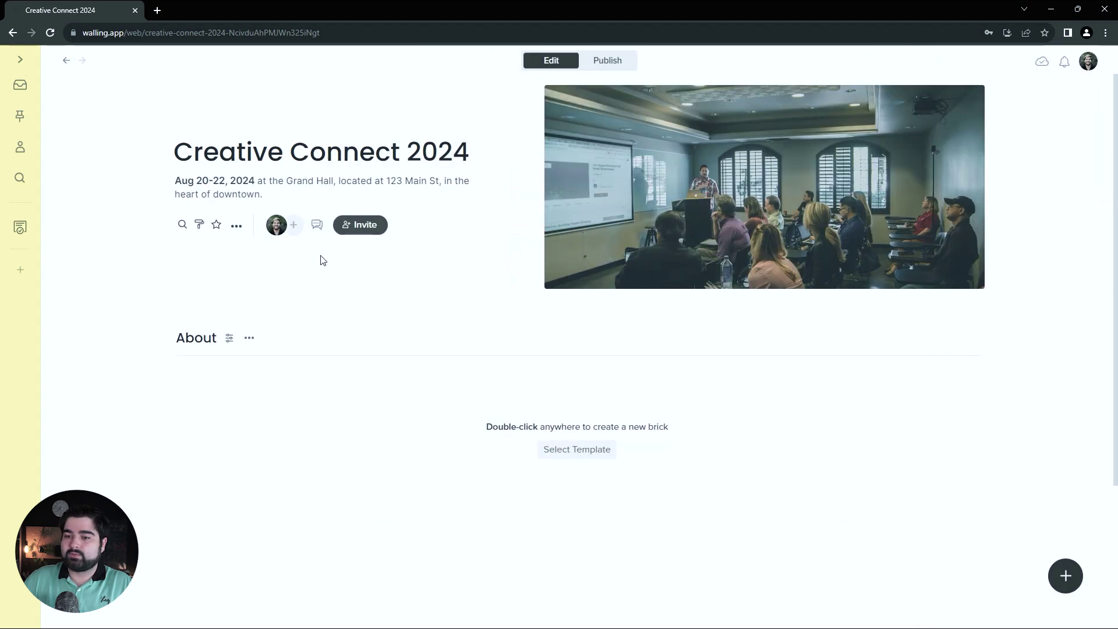
- Turn off the section heading for the About section
click(249, 339)
click(358, 276)
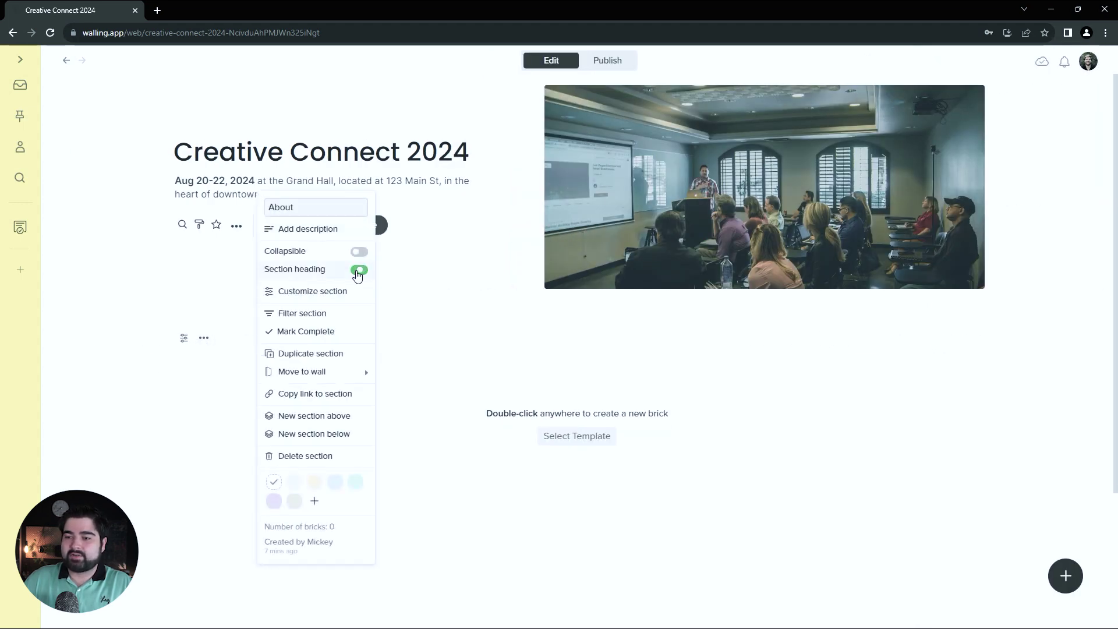
click(217, 393)
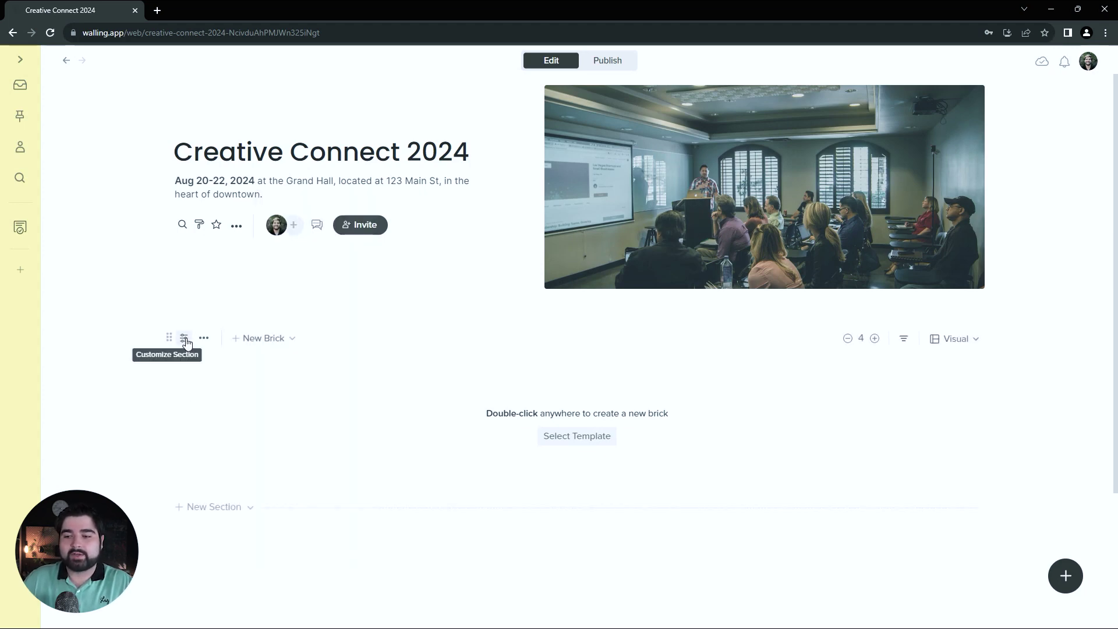
- Set the About section's background to a custom purple, #875EFF, and save that color
click(184, 339)
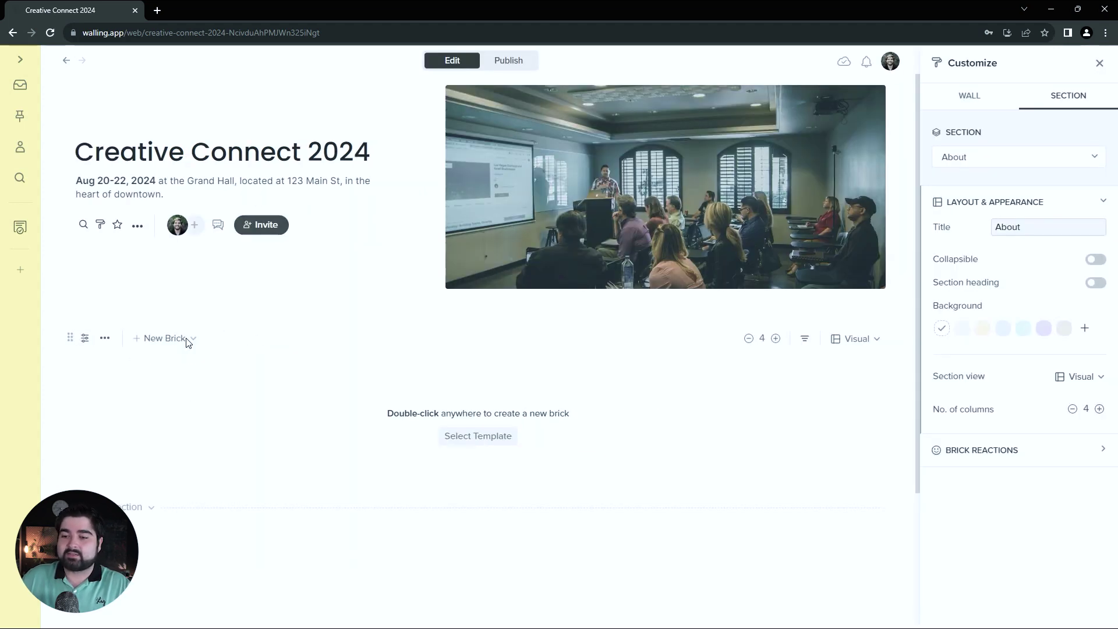
click(1086, 329)
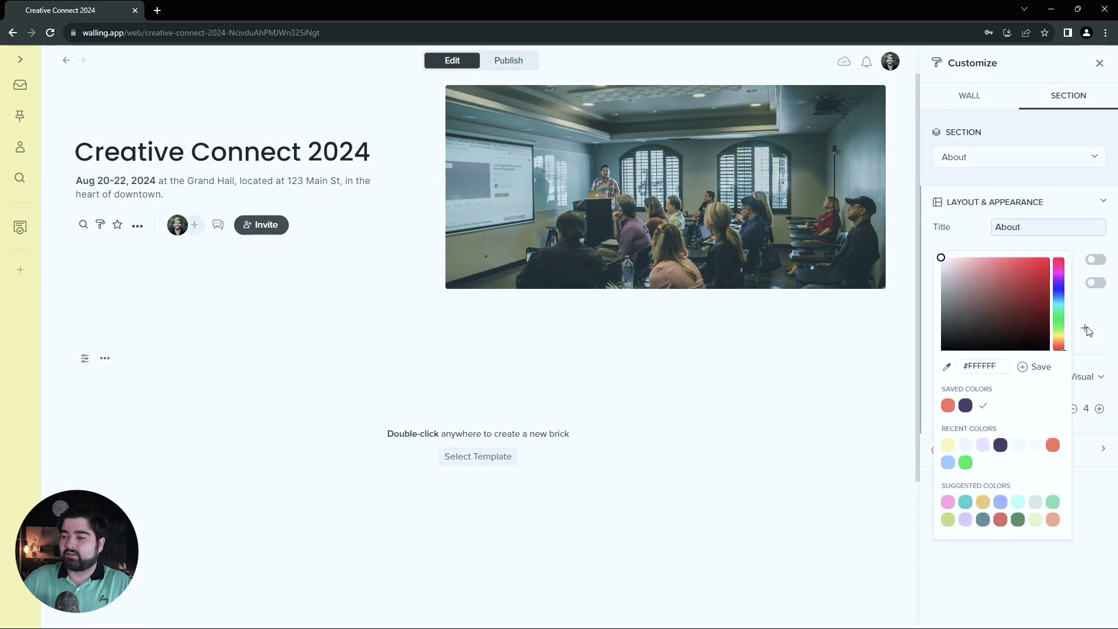
click(1001, 503)
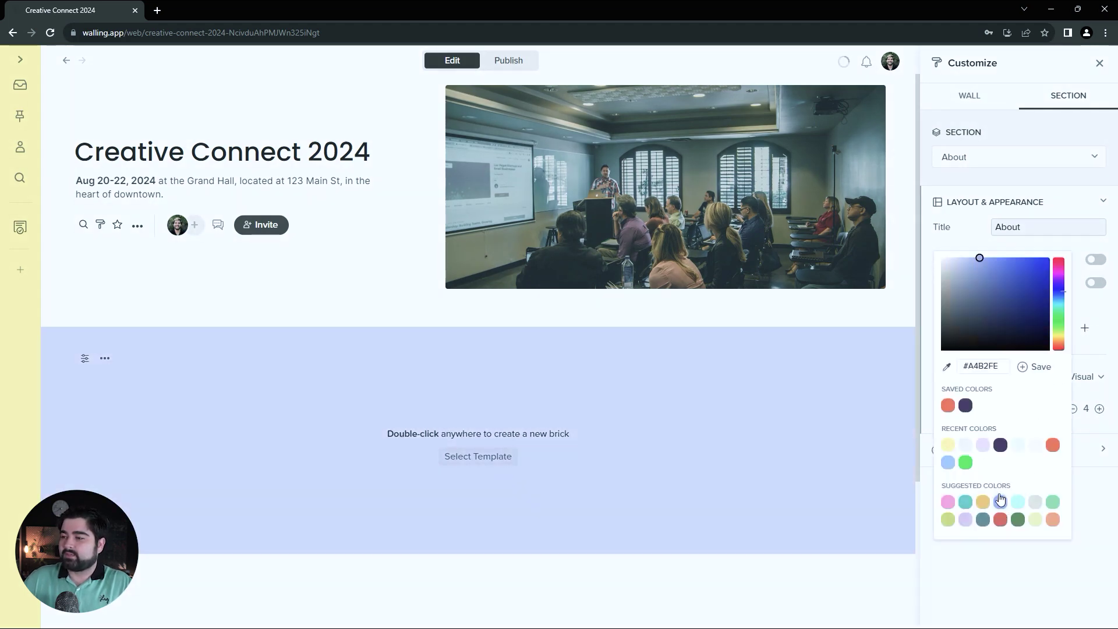
click(1063, 293)
drag(1063, 290, 1065, 290)
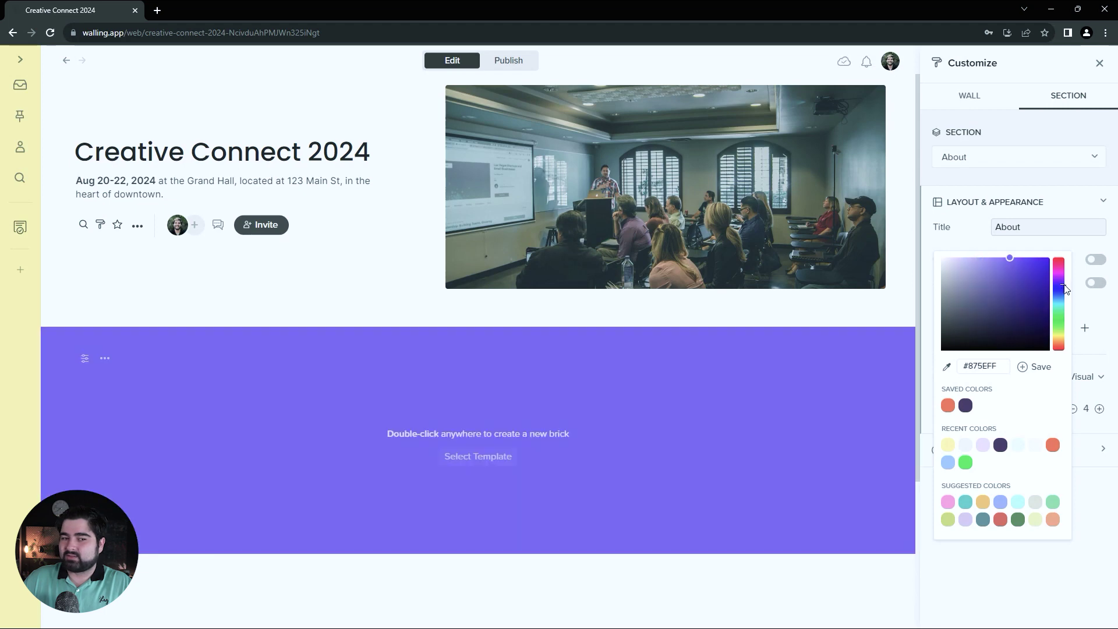
click(1024, 367)
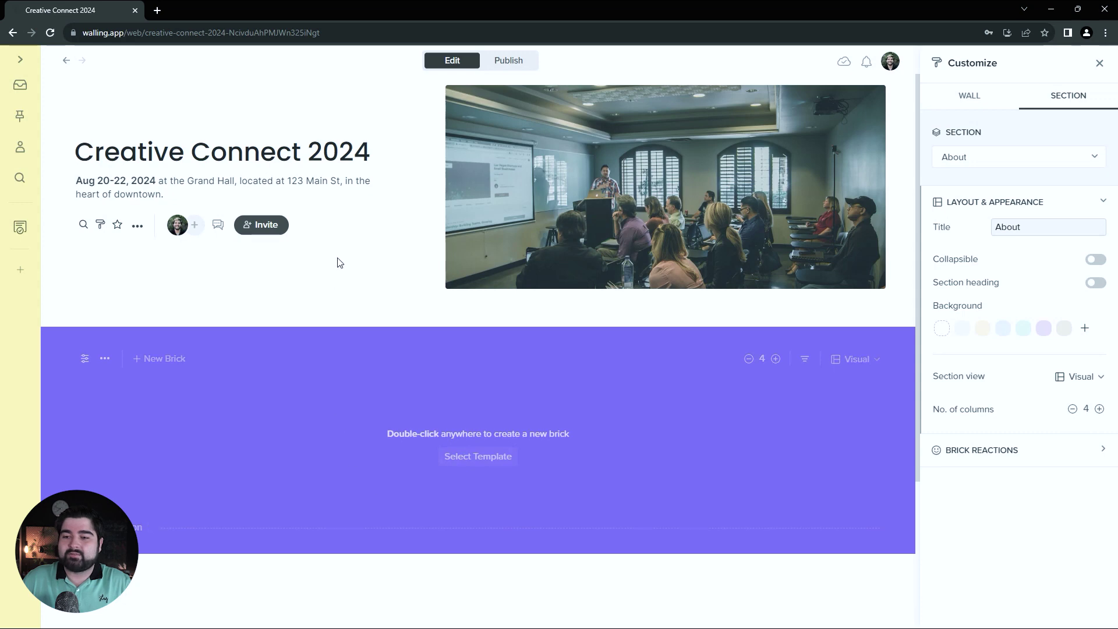
- Apply the "Headline, text & an image" template to the About section and delete its image brick
scroll(364, 319, down, 1)
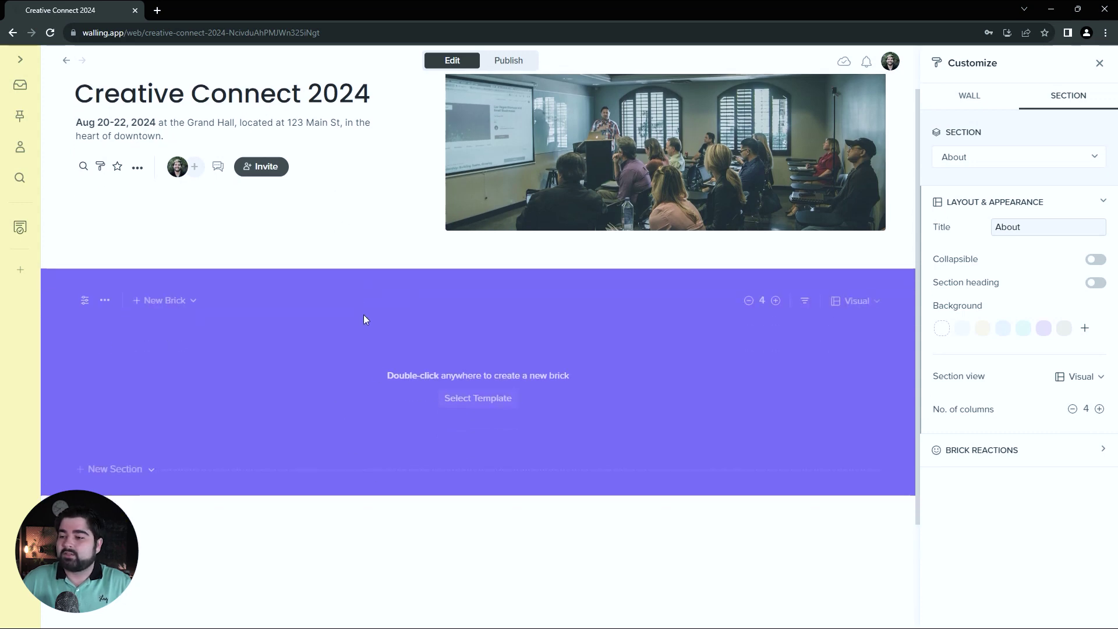
click(457, 402)
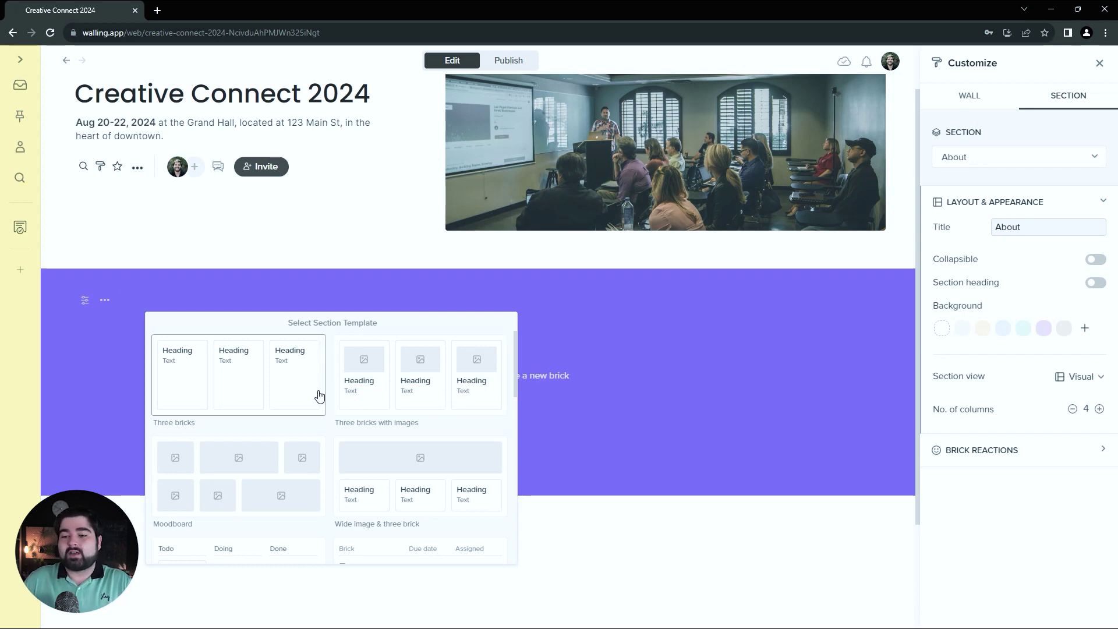
scroll(319, 396, down, 3)
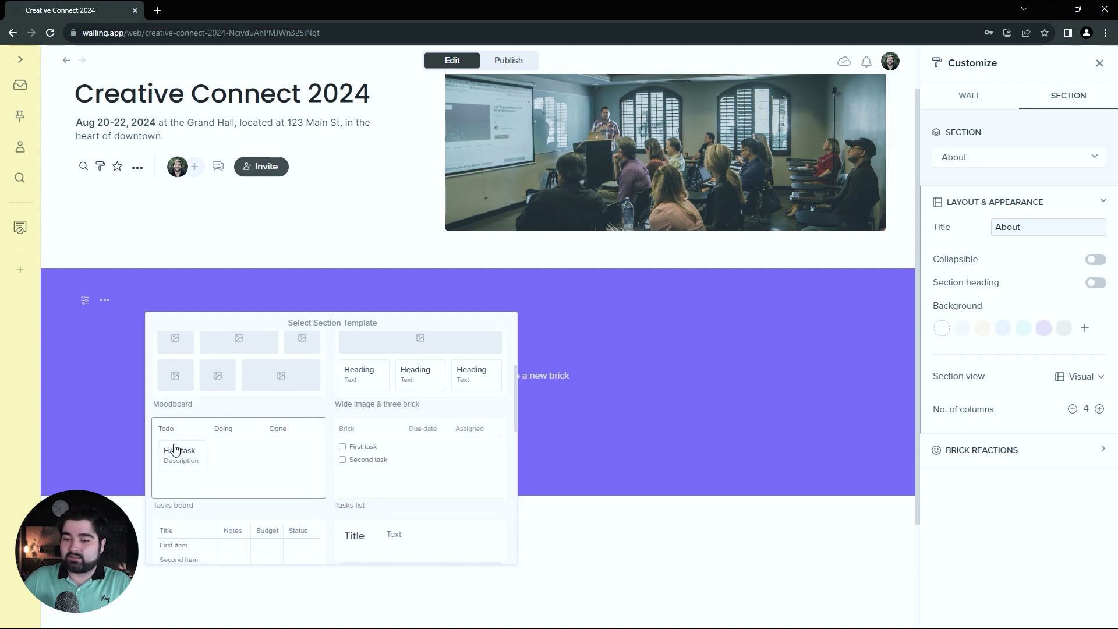
scroll(174, 448, down, 5)
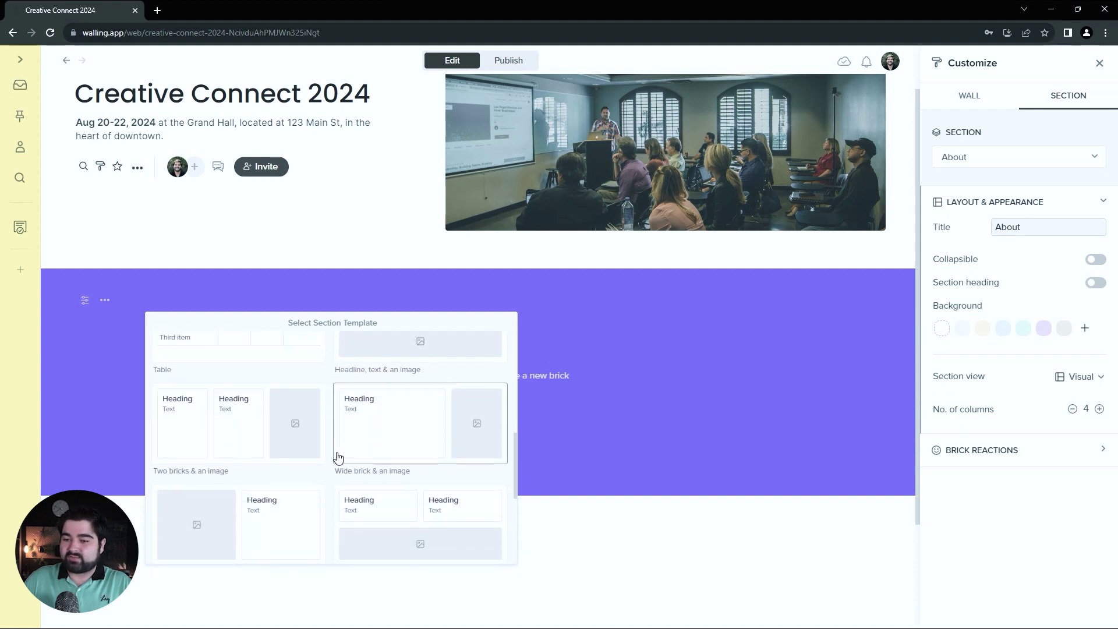
scroll(279, 473, down, 5)
scroll(287, 474, up, 8)
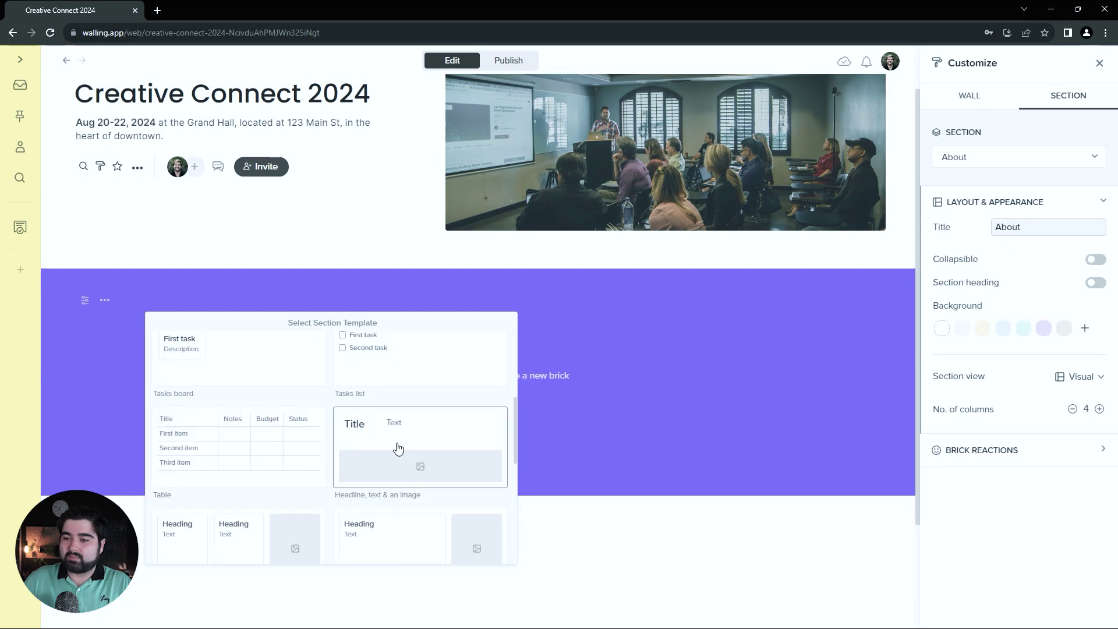
scroll(398, 466, up, 2)
click(401, 509)
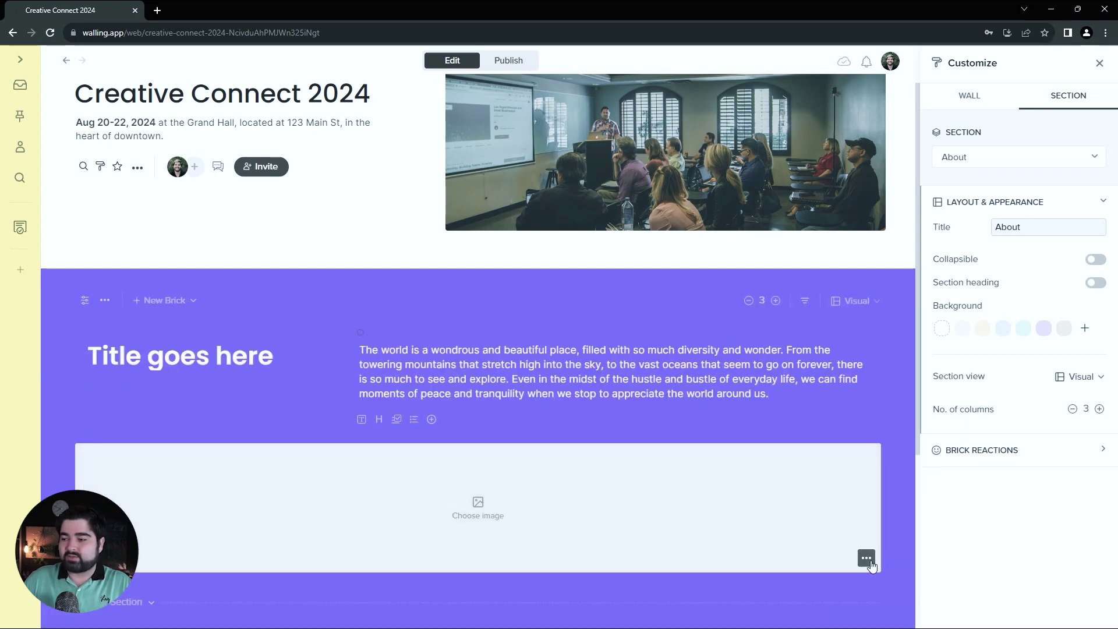
click(868, 561)
click(931, 415)
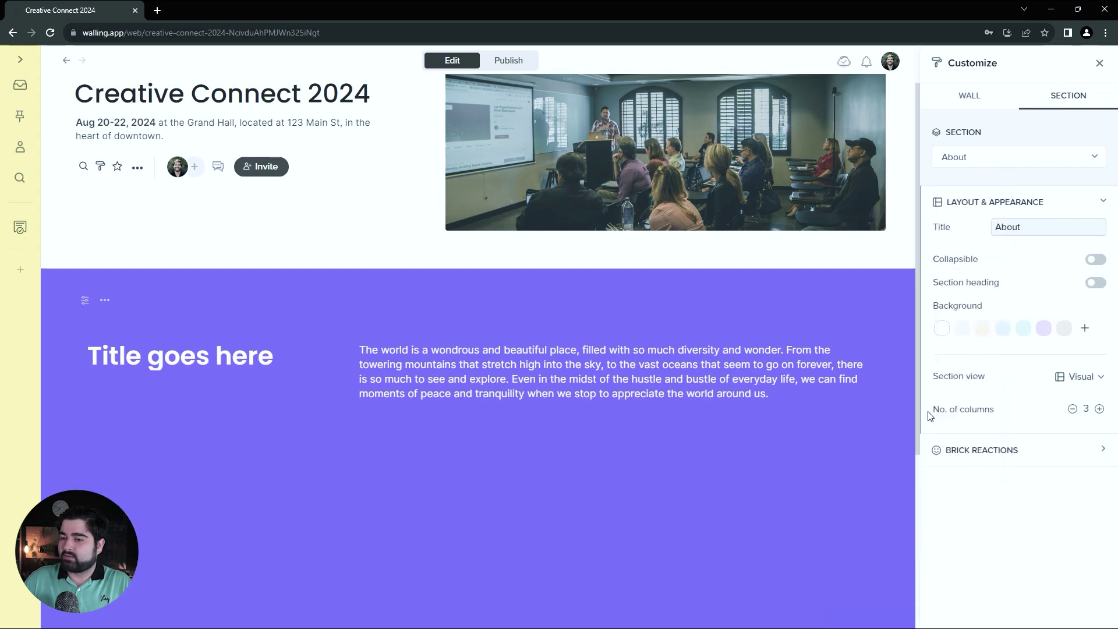
- Replace the title with "Bring together creatives from all fields to connect, share ideas, and inspire each other." and the body with the Annual Creatives Meetup welcome text
click(166, 356)
triple_click(176, 356)
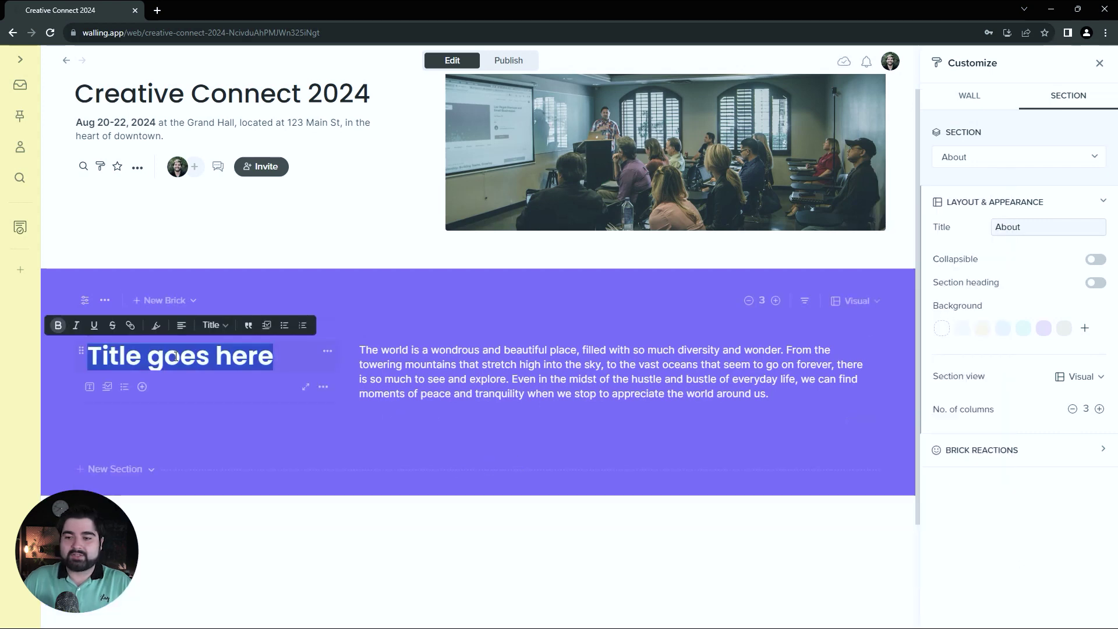
text(Bring together creatives from all fields to connect, share ideas, and inspire each other.)
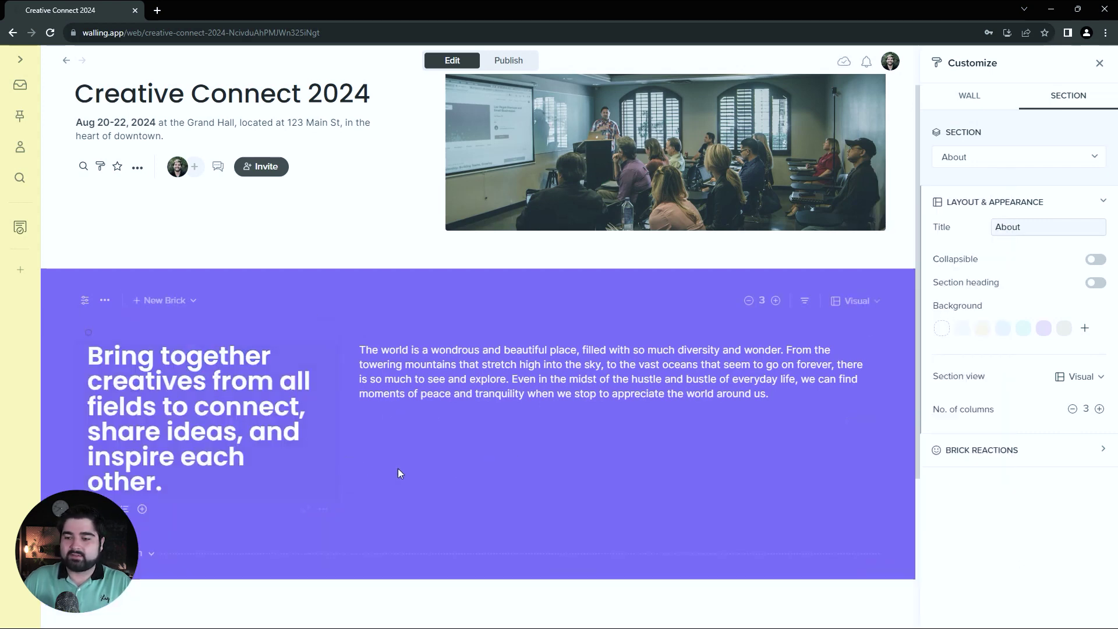
triple_click(450, 376)
text(Welcome to our Annual Creatives Meetup, where we bring together creative professionals from all fields to connect, share ideas, and inspire each other. With a keynote speech by renowned graphic designer Jane Smith, a panel discussion on the future of design, and breakout sessions led by experienced designers, this event is the perfect opportunity to gain new insights, build connections, and recharge your creativity. Join us on Saturday, August 21st at the Grand Hall in downtown for a day of networking and inspiration. Registration is free, but space is limited, so sign up soon to reserve your spot. We look forward to seeing you there!)
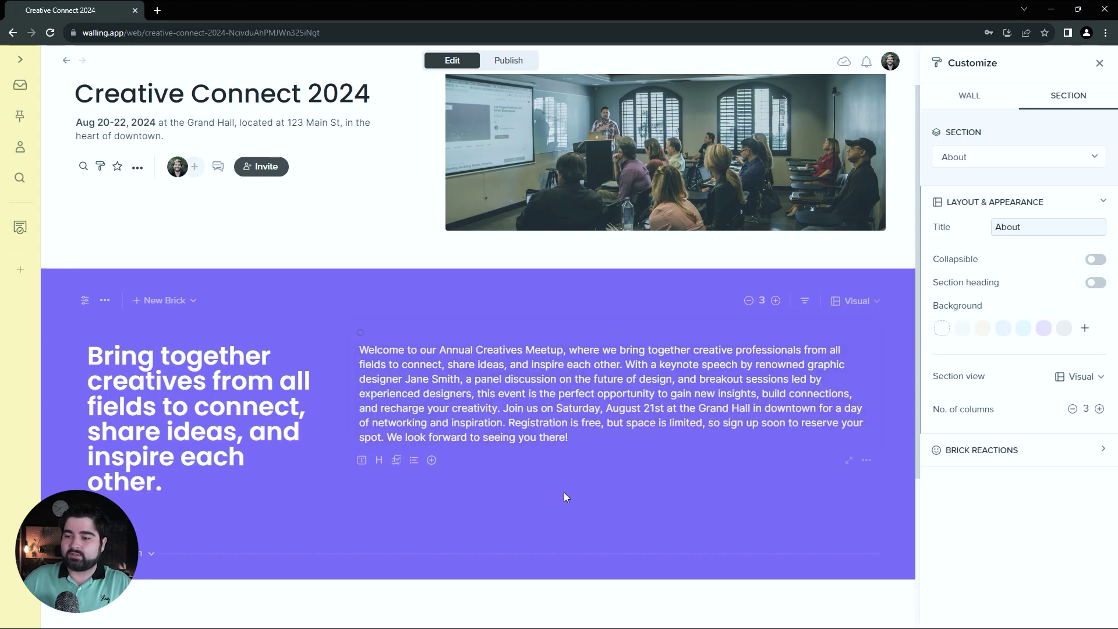
- Add a new section below About titled "What to expect" and apply the "Three bricks with images" template
scroll(184, 546, down, 1)
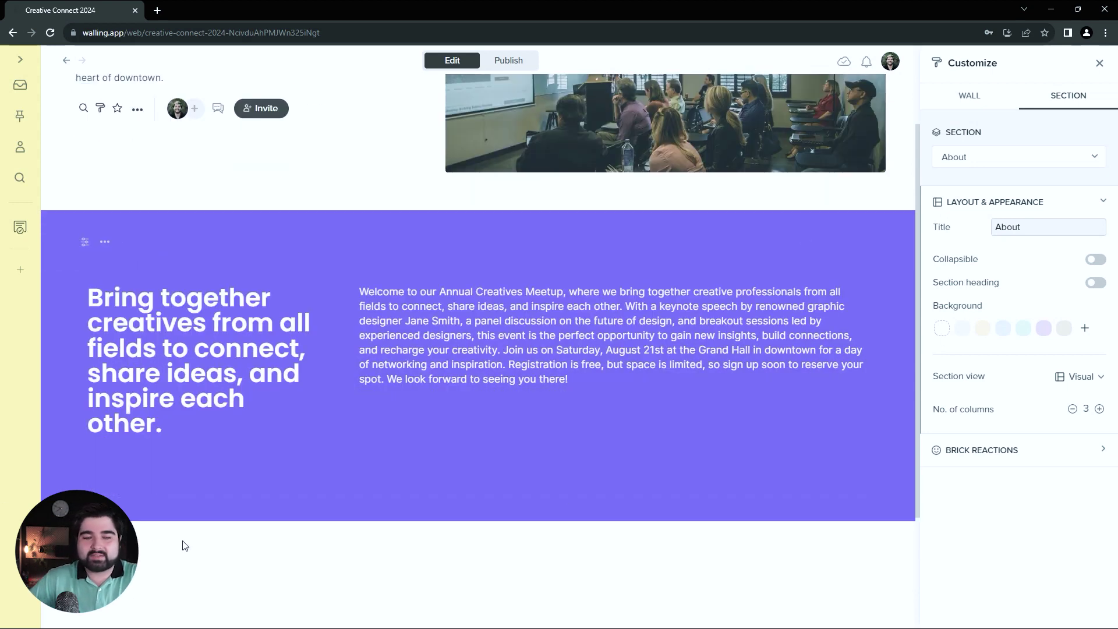
click(136, 500)
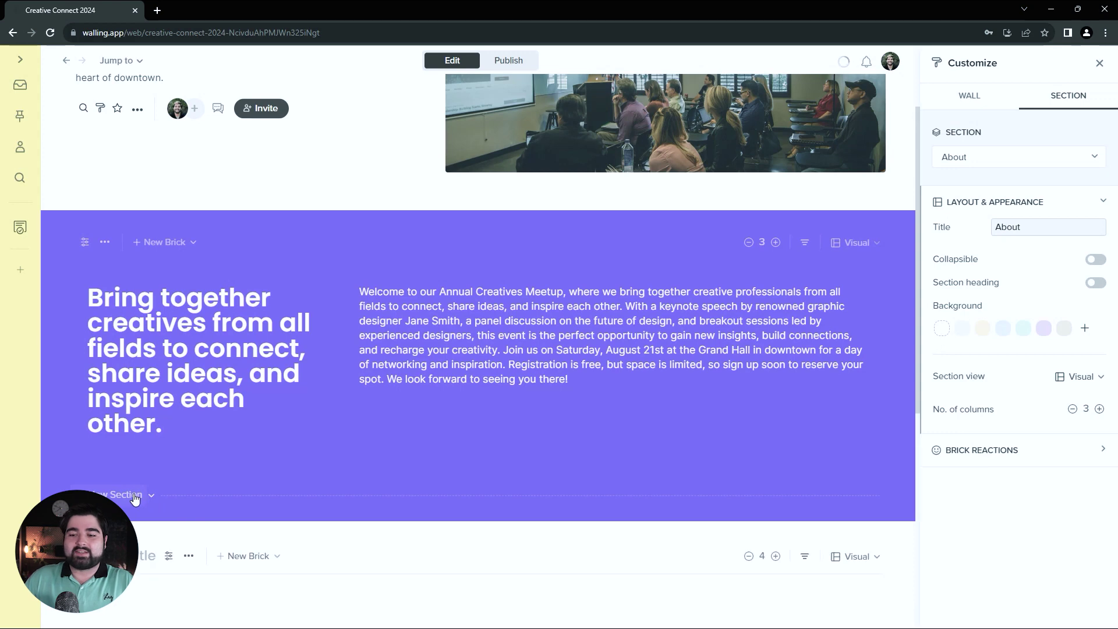
click(103, 383)
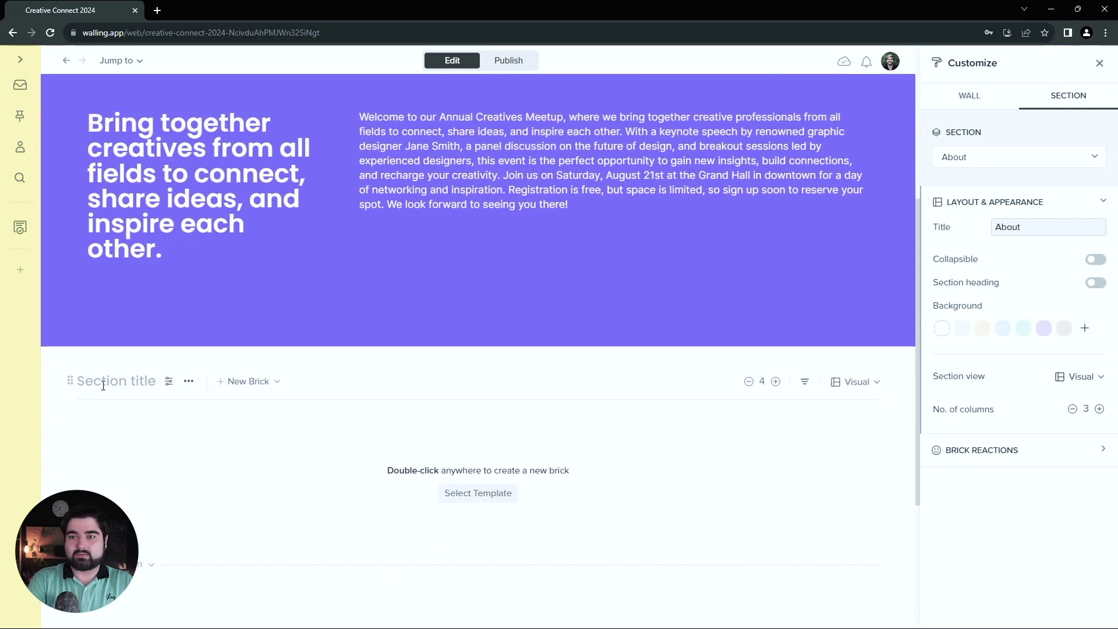
text(What to expect)
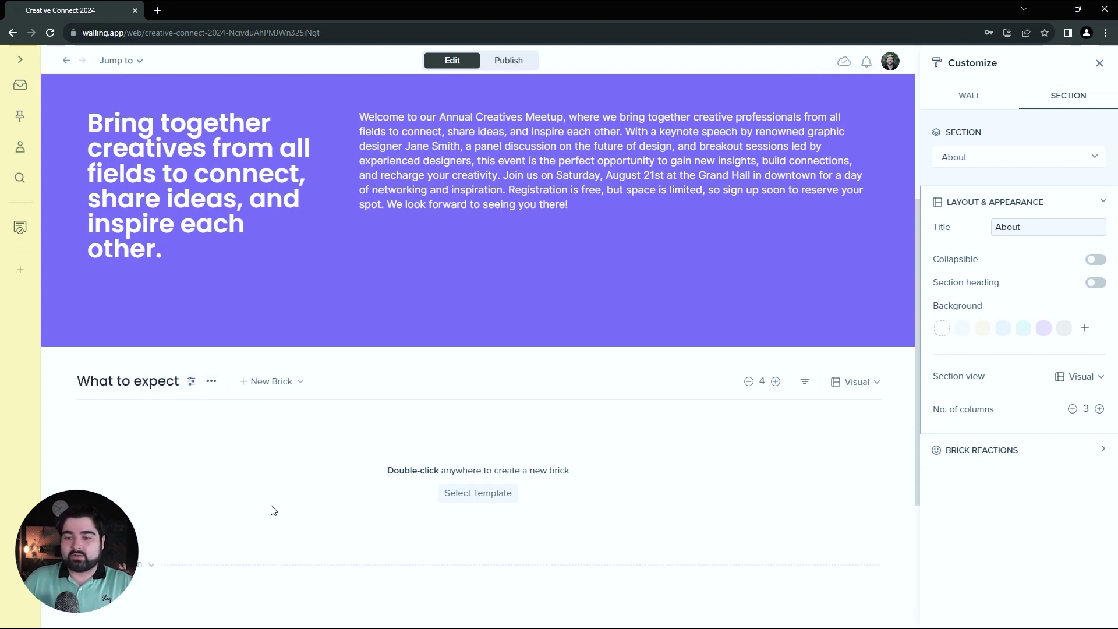
click(482, 495)
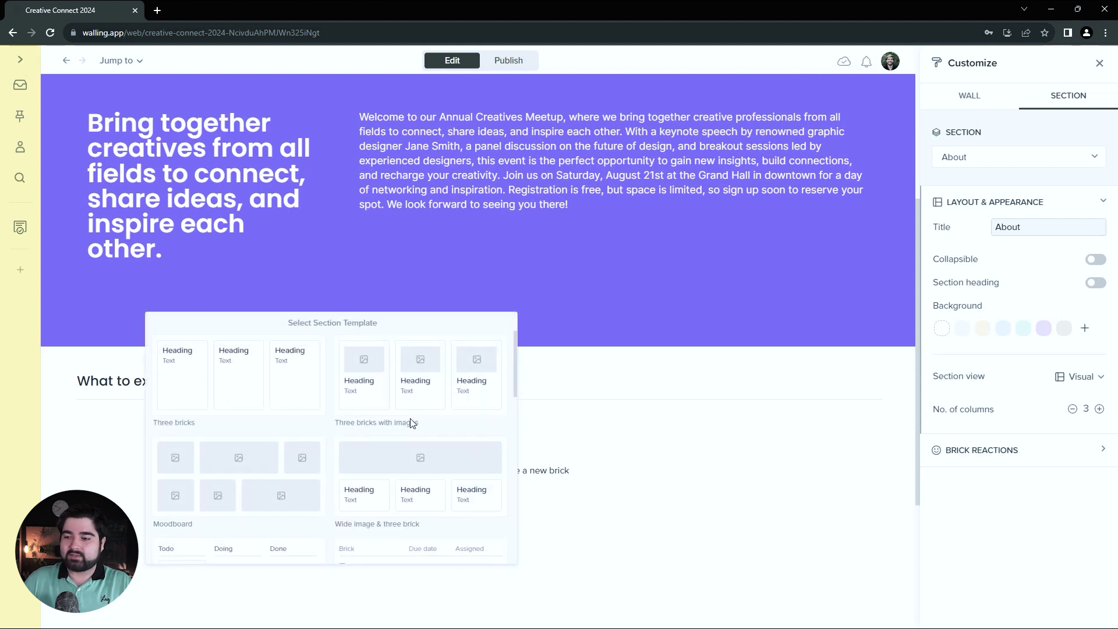
click(374, 388)
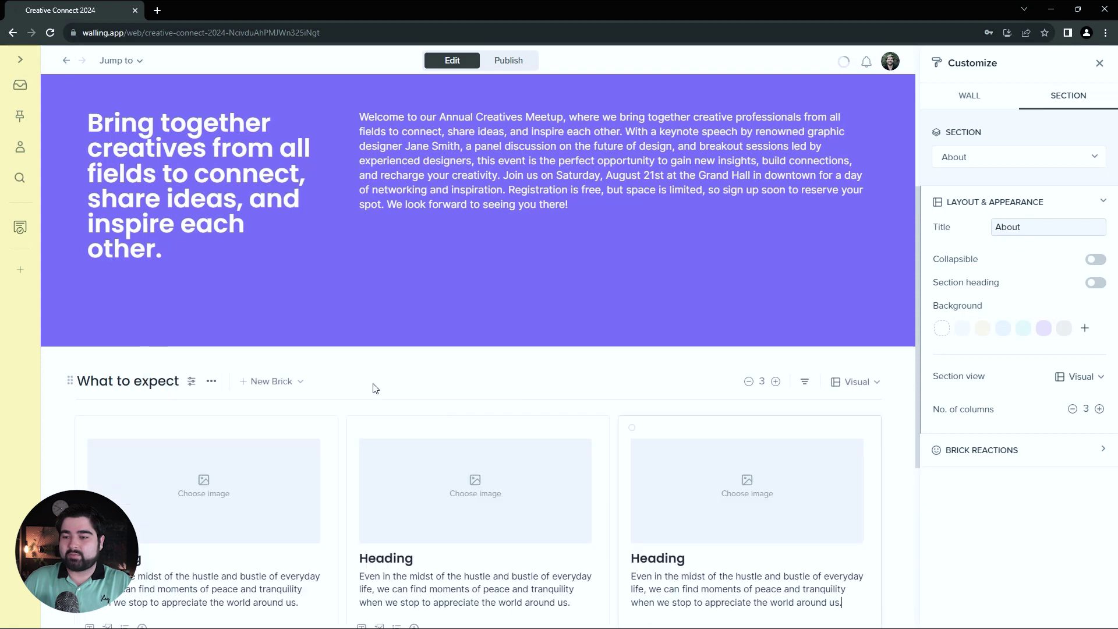
- Head the first brick "Valuable talks" and replace its text with a description of the keynote and talks by renowned creative professionals
key(ctrl+a)
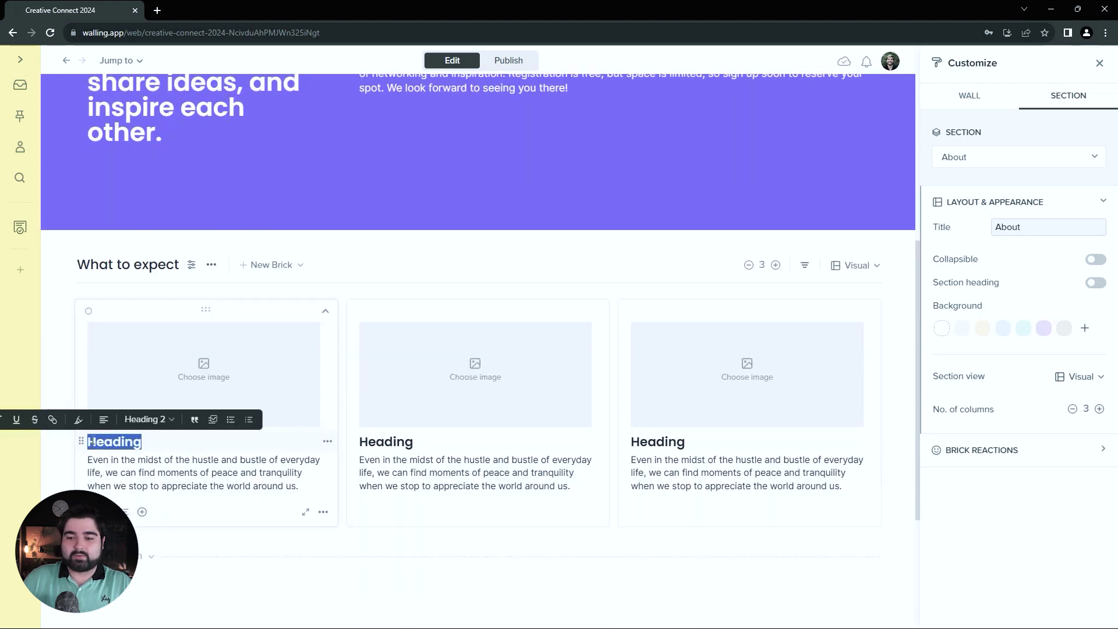
text(Valuable talks)
text(The event will feature talks by renowned professionals in the creative industry, such as Jane Smith, who will give a keynote speech on graphic design. The talks will cover a range of topics related to creativity, design, and innovation, providing attendees with valuable insights and inspiration.)
- Head the second brick "Networking" and replace its text with a description of how attendees can connect and build relationships
double_click(385, 442)
text(Networking)
text(The Annual Creatives Meetup provides a unique opportunity for creative professionals from all fields to connect and build relationships. Attendees will have the chance to meet and network with other like-minded individuals, share ideas, and collaborate on future projects.)
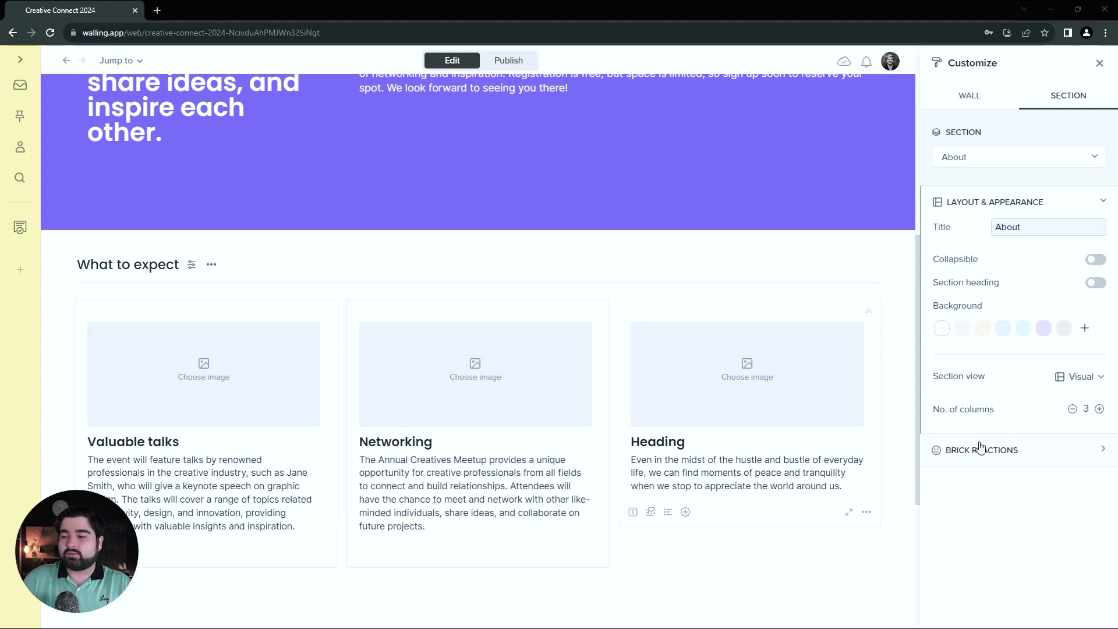
- Head the third brick "Creatives roundtables" and replace its text with a description of the breakout sessions led by experienced designers
drag(687, 442, 633, 443)
text(Creatives roundtables)
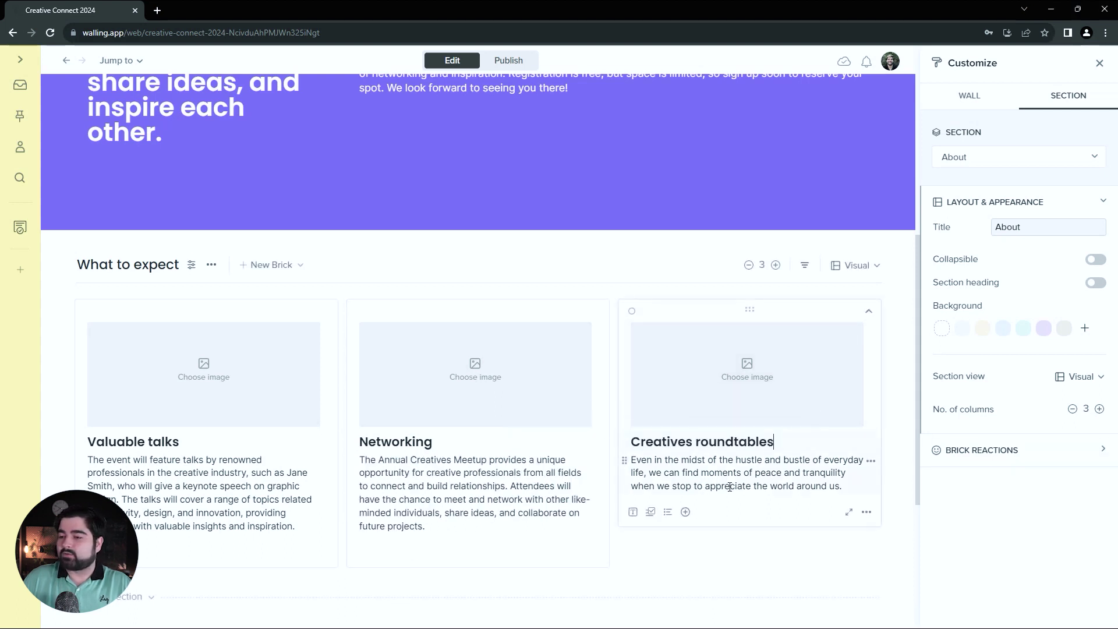
text(In addition to the talks and networking, there will be breakout sessions on various design topics, led by experienced designers. These roundtable discussions will provide attendees with a more intimate and interactive setting to learn from each other's experiences and expertise.)
- Make the backgrounds of all three bricks in the What to expect section transparent
scroll(669, 563, down, 1)
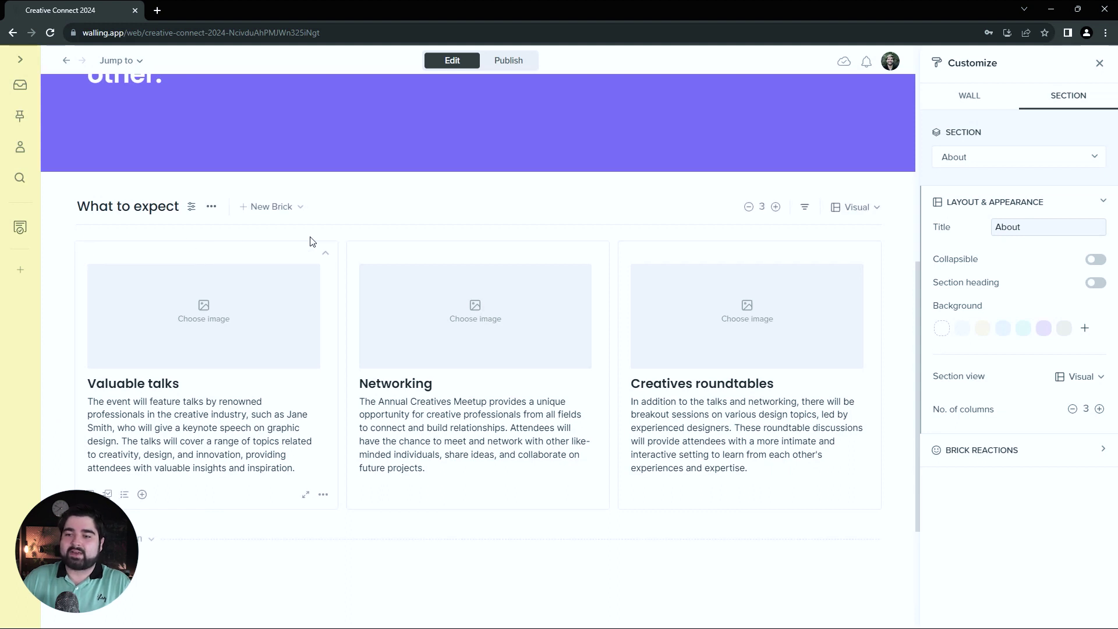
drag(54, 270, 783, 424)
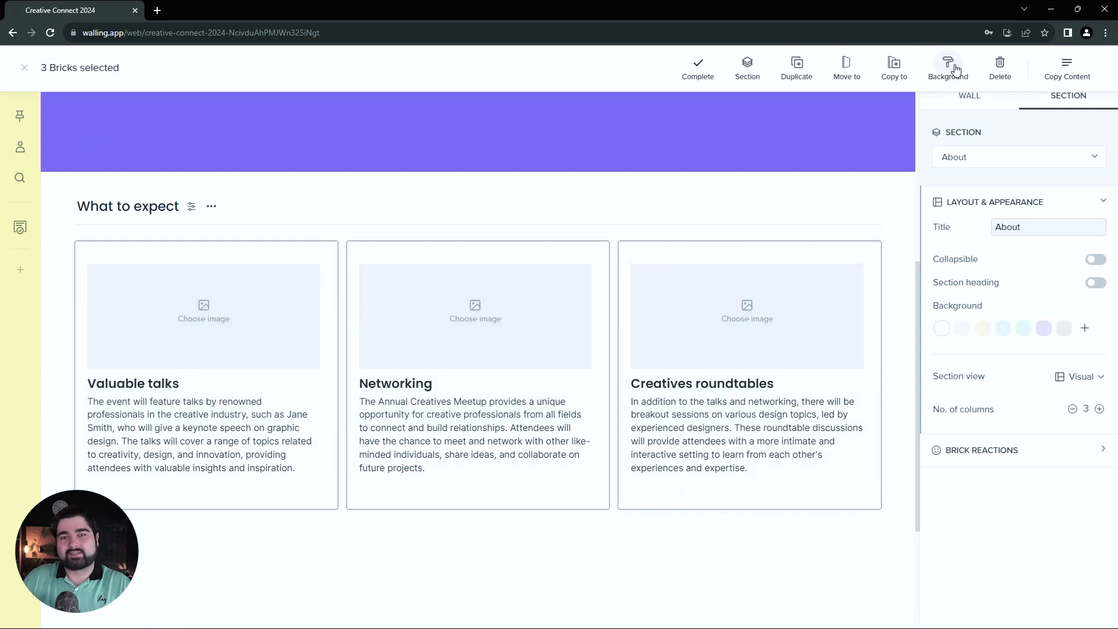
click(956, 69)
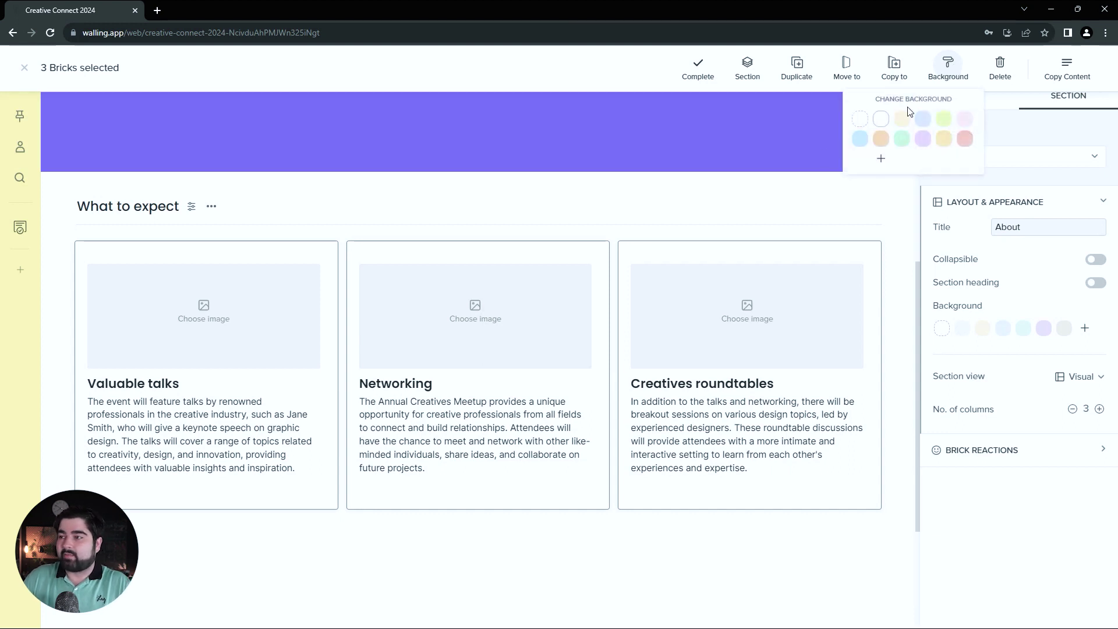
click(900, 339)
- Search Unsplash for "minimal plant color background" and add the yellow leaves on light blue photo to the Valuable talks brick
click(201, 321)
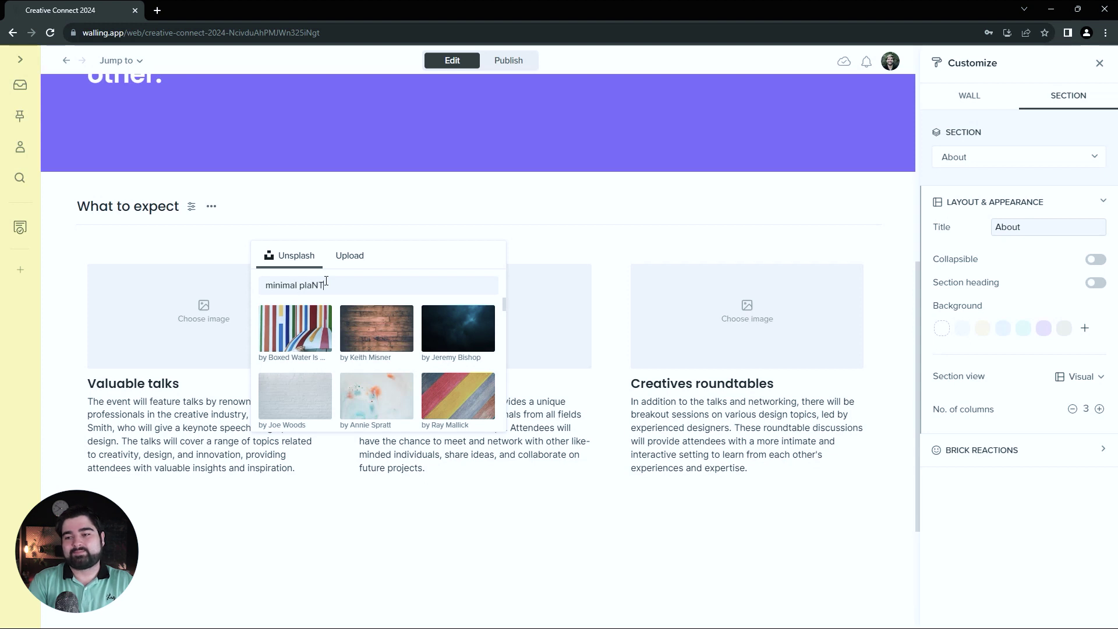
key(BackSpace)
key(BackSpace)
text(nt color background)
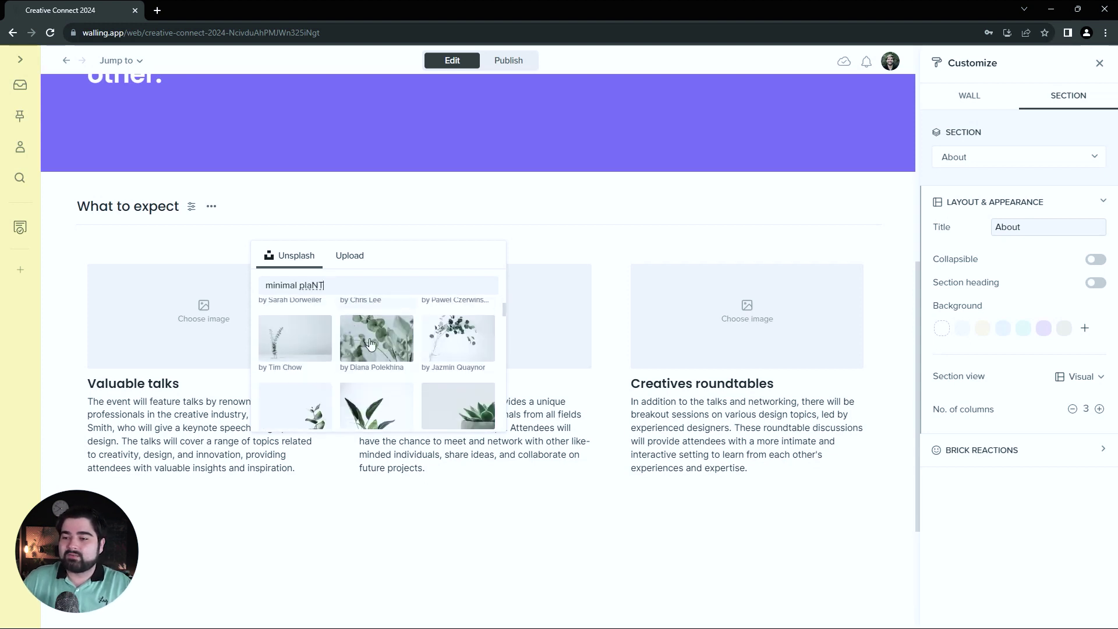
scroll(301, 379, down, 1)
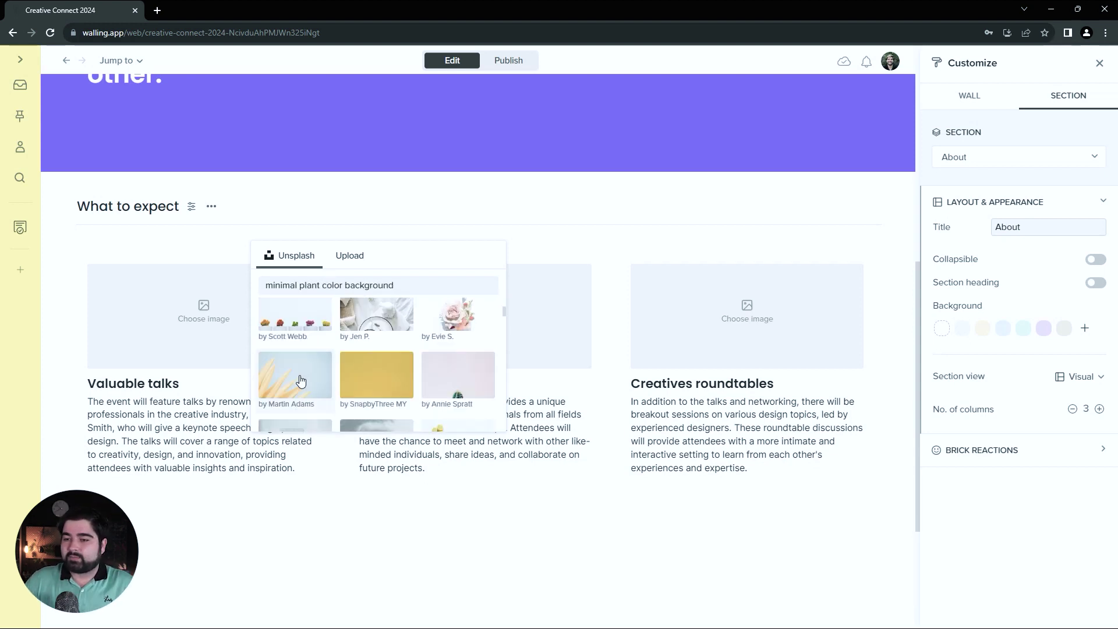
click(301, 381)
- Add the Unsplash photo of a green plant on a coral background to the Networking brick
click(469, 318)
scroll(651, 346, down, 2)
click(660, 334)
- Search Unsplash for "minimal abstract" and add the blue, orange and yellow diagonal stripes image to the Creatives roundtables brick
click(773, 314)
text(abstract)
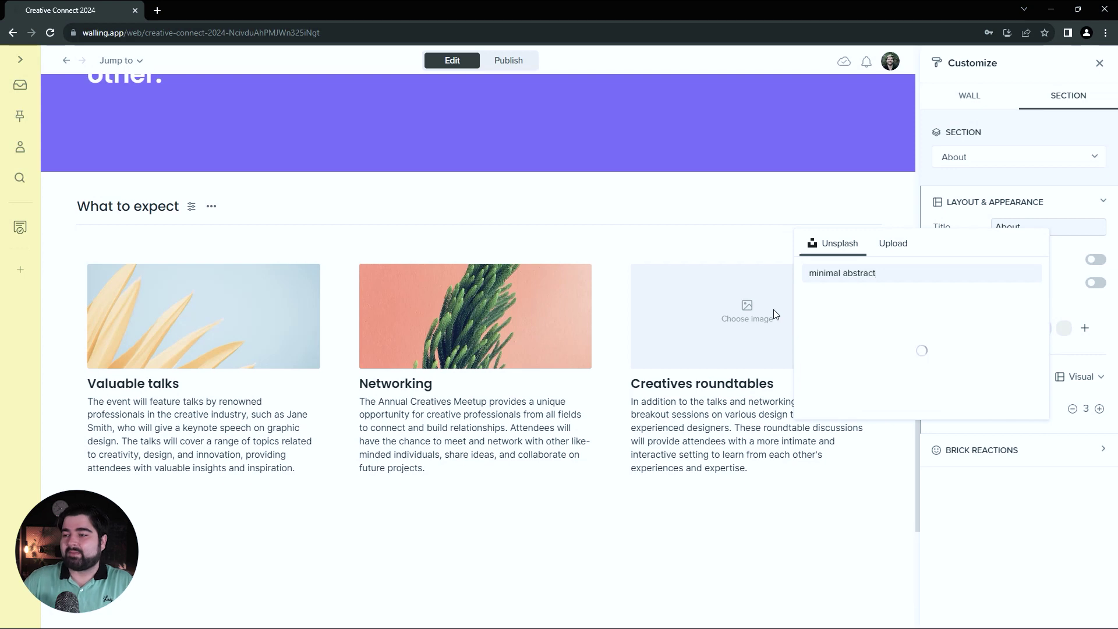
scroll(921, 350, down, 3)
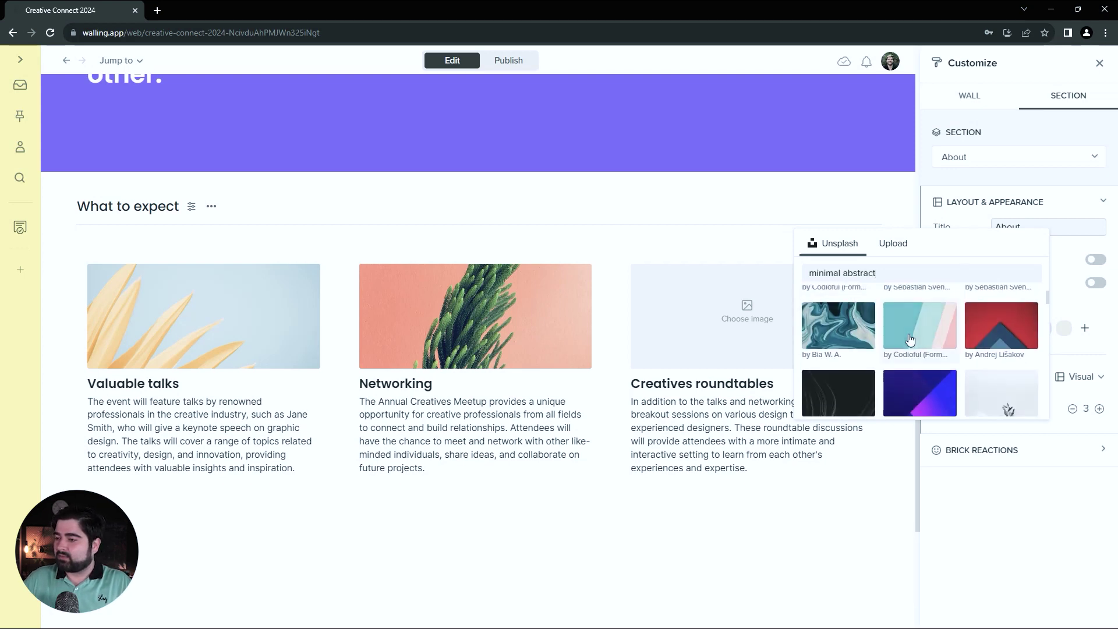
scroll(990, 326, up, 3)
click(838, 317)
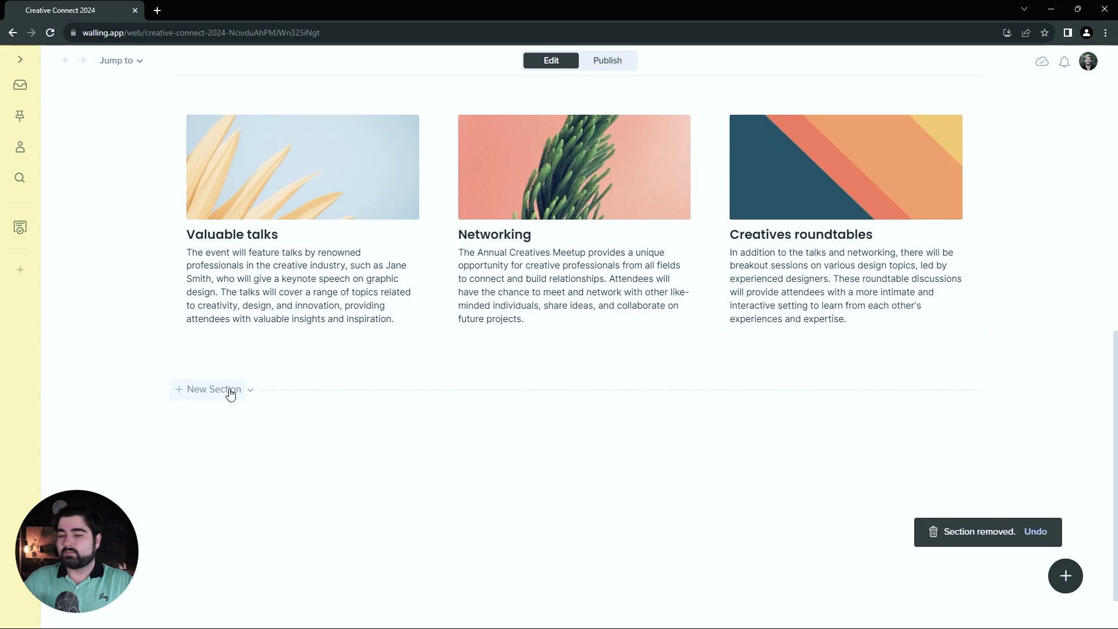
- Add a new section titled "Keynote Speakers" below the What to expect section
click(229, 394)
text(K)
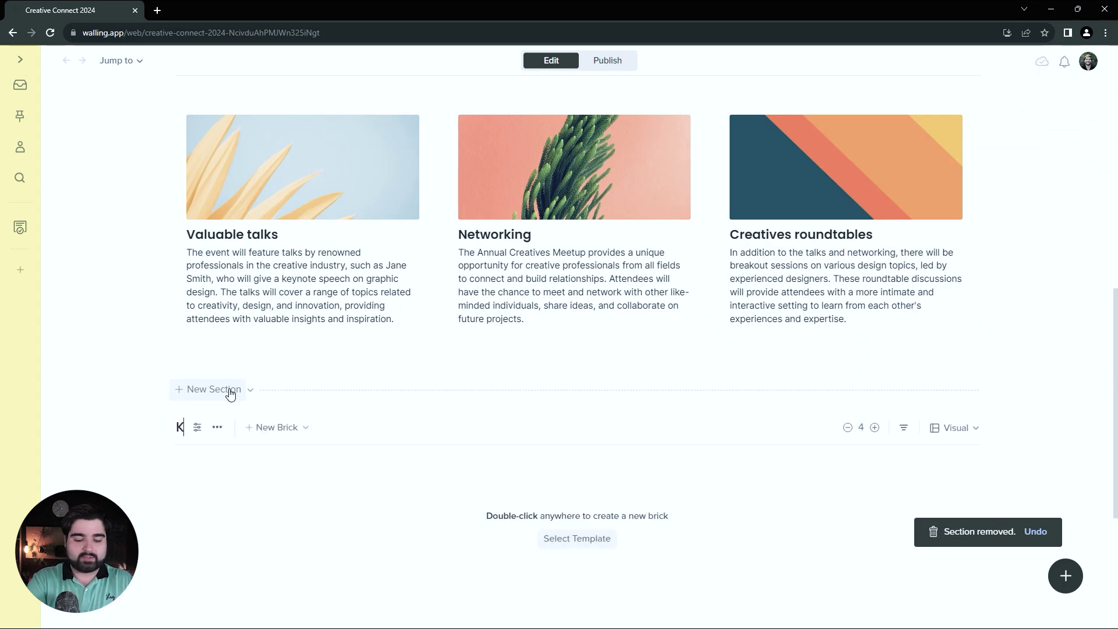
text(eynote Speakers)
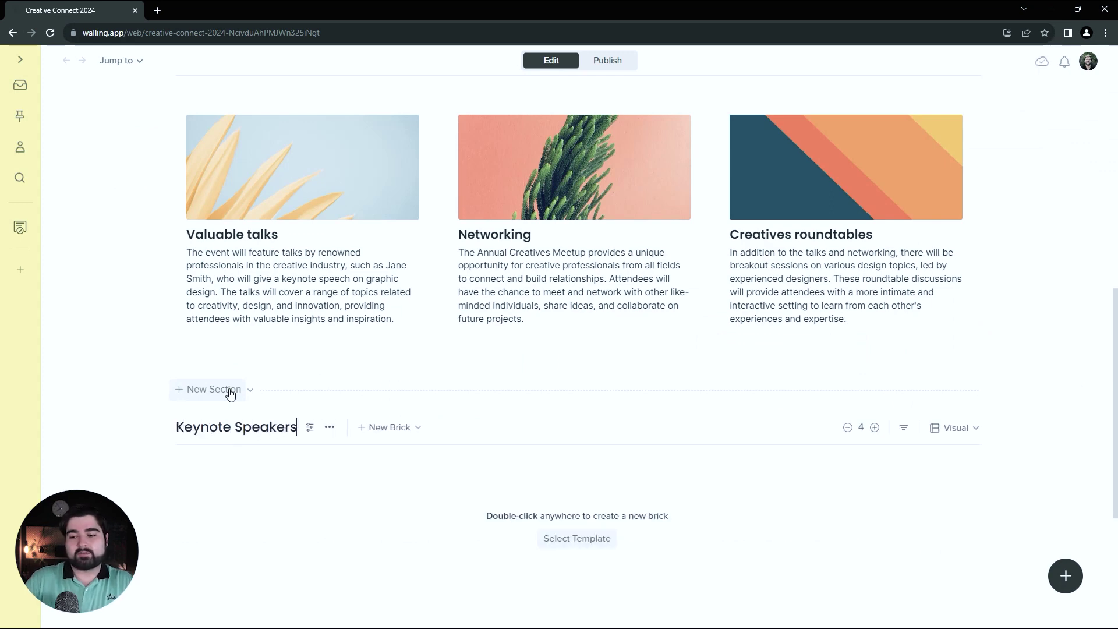
- Give the Keynote Speakers section a custom light pink background, #FFBFD5, starting from a color sampled from the Networking image
scroll(150, 492, down, 2)
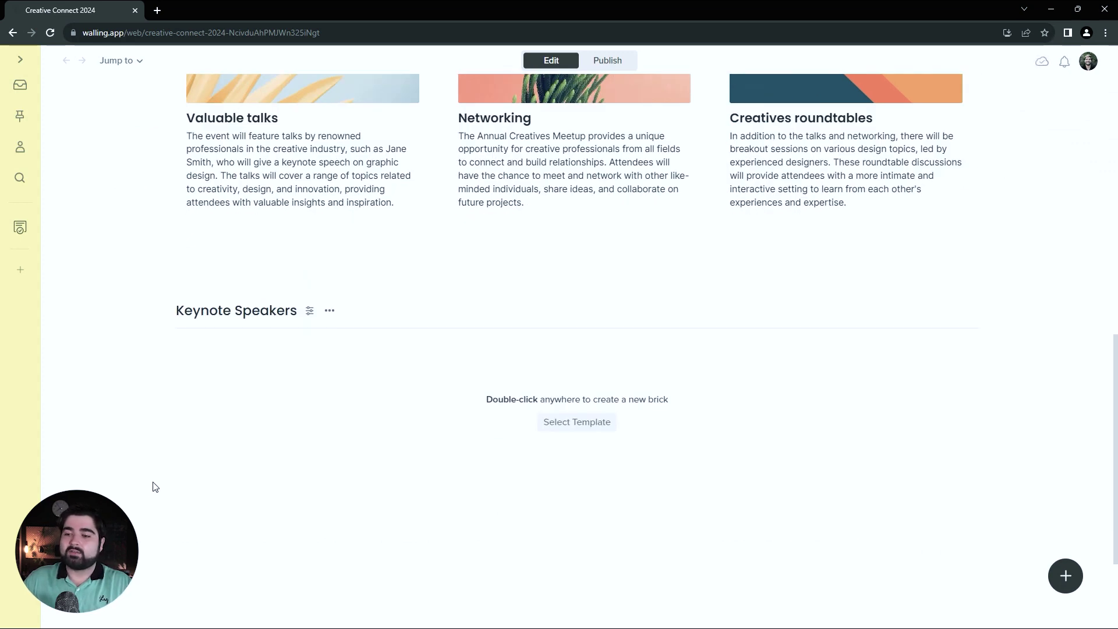
click(310, 312)
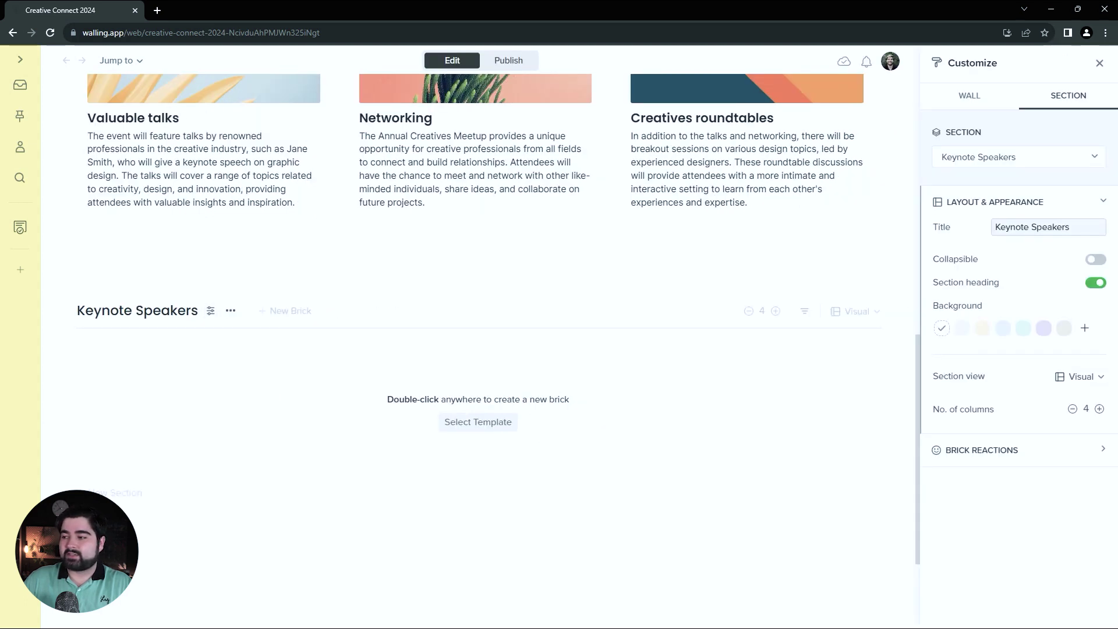
click(1086, 329)
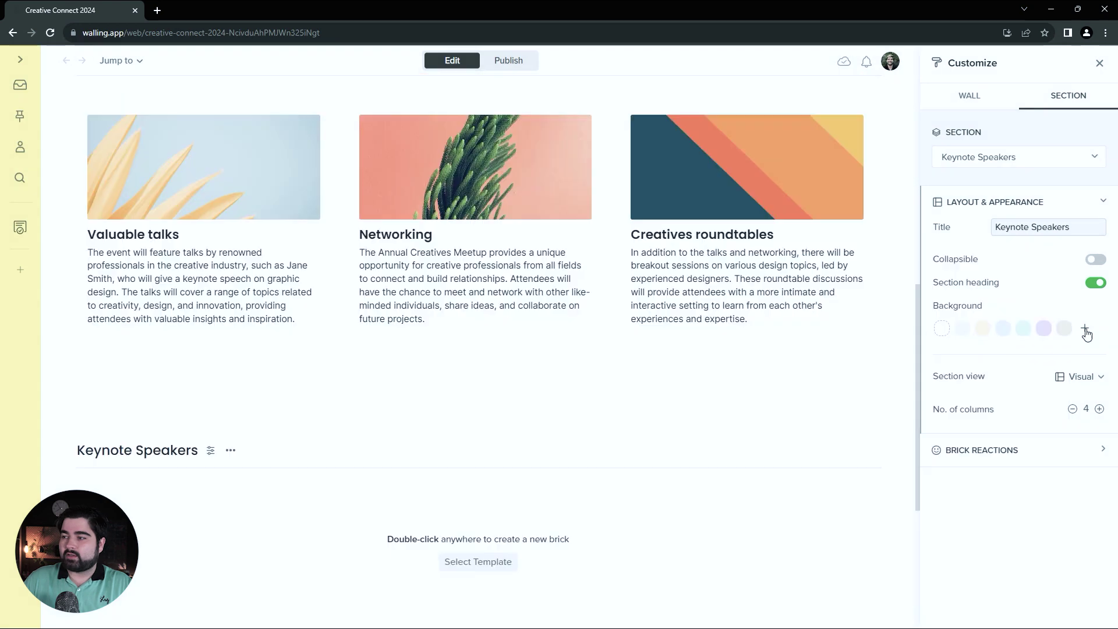
click(1085, 329)
click(947, 387)
click(558, 150)
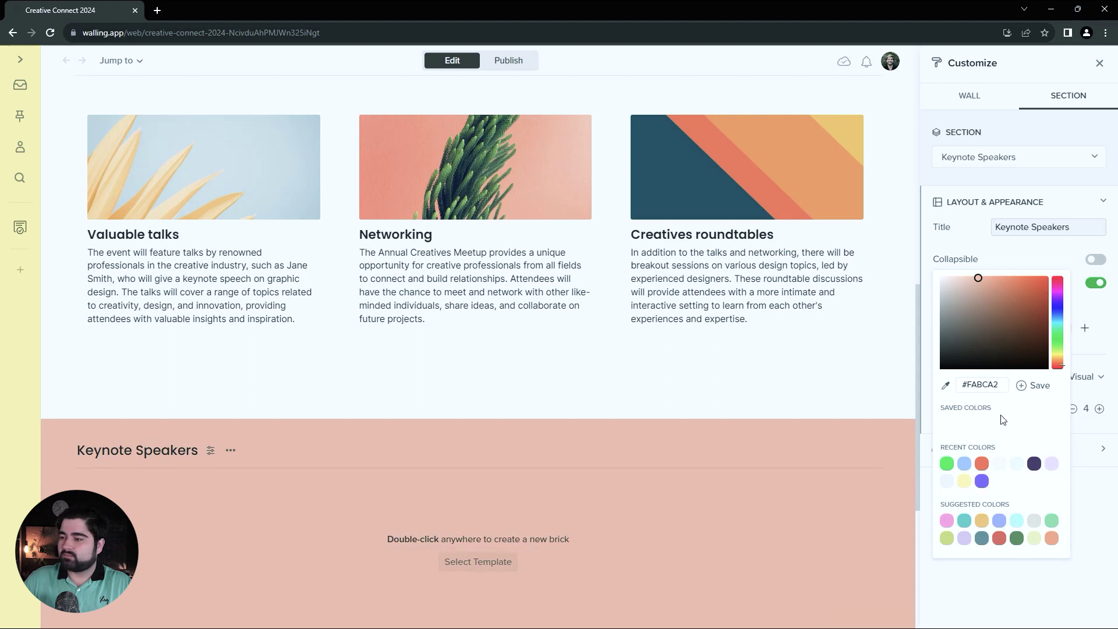
click(1063, 366)
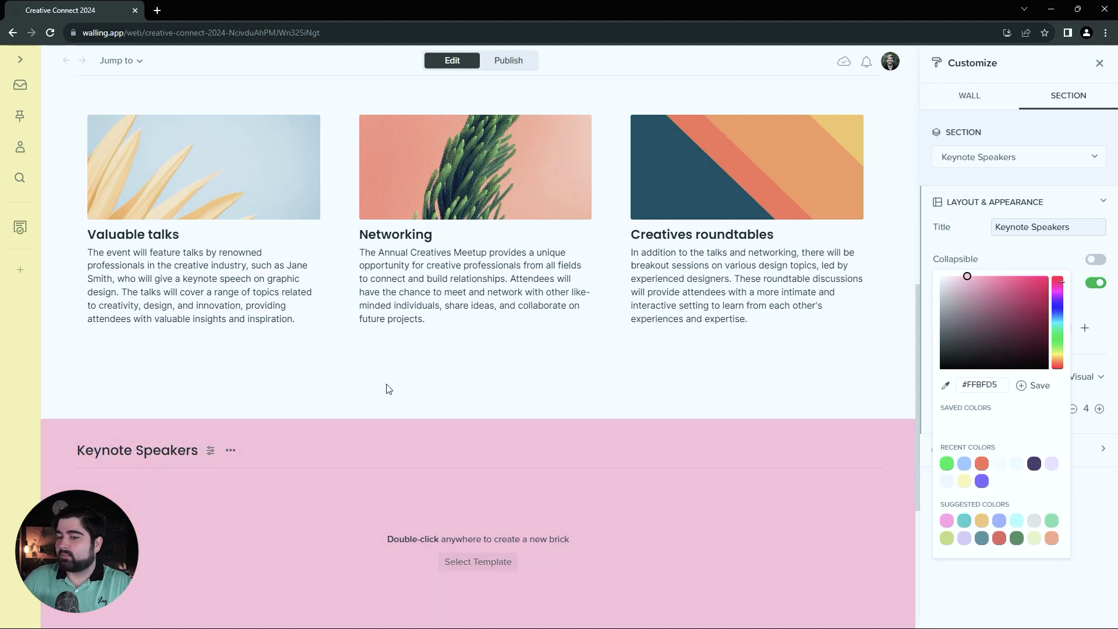
click(387, 387)
- Apply the "Three bricks with images" template to the Keynote Speakers section
scroll(380, 404, down, 3)
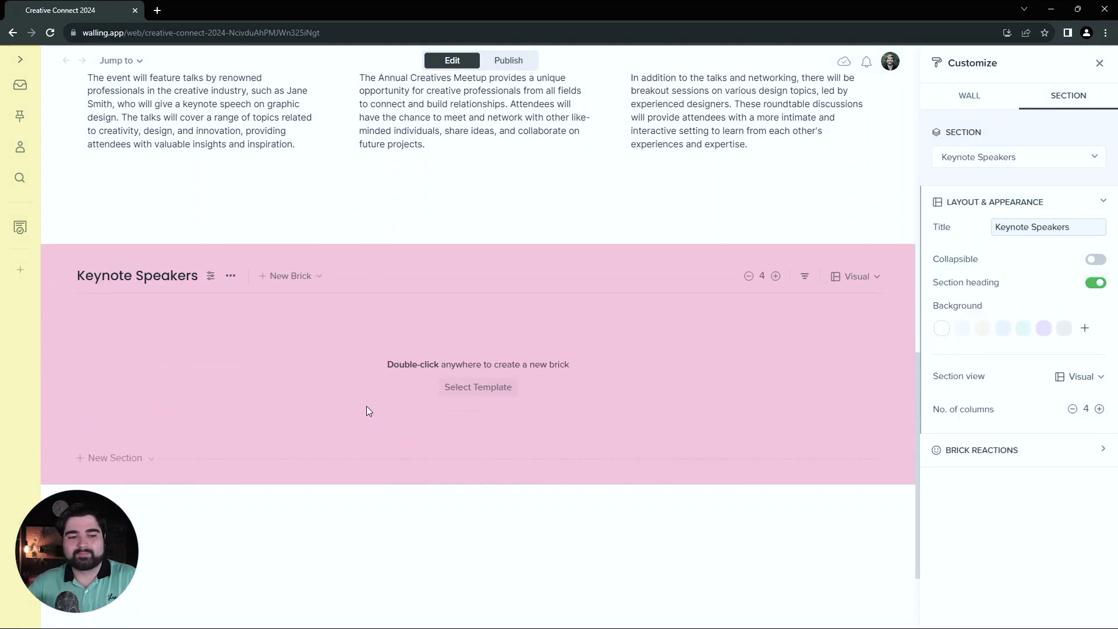
click(490, 389)
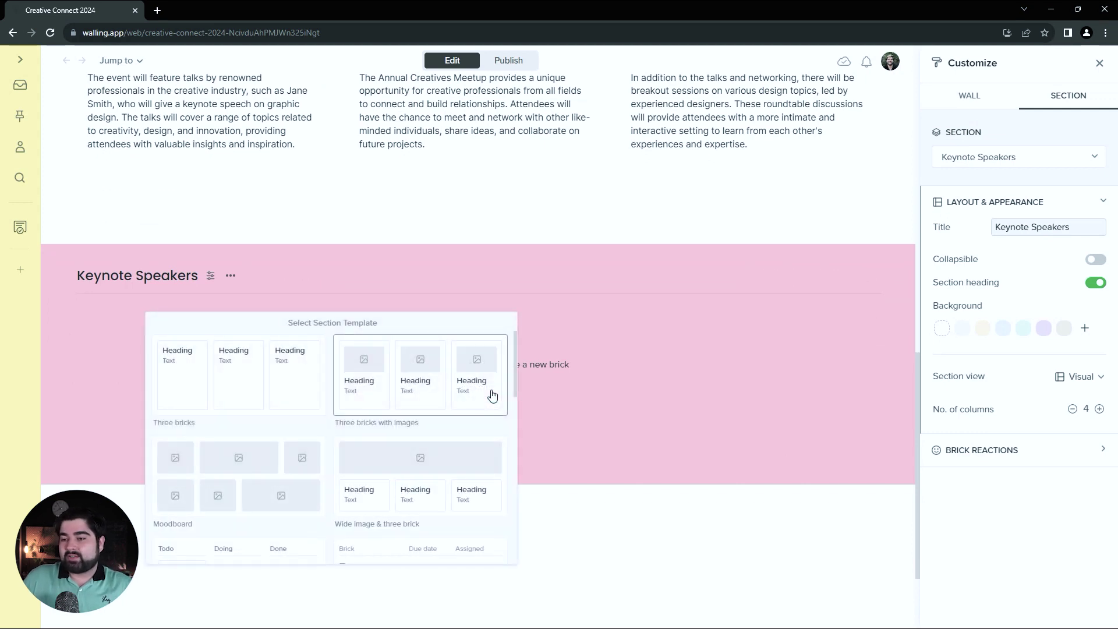
click(436, 390)
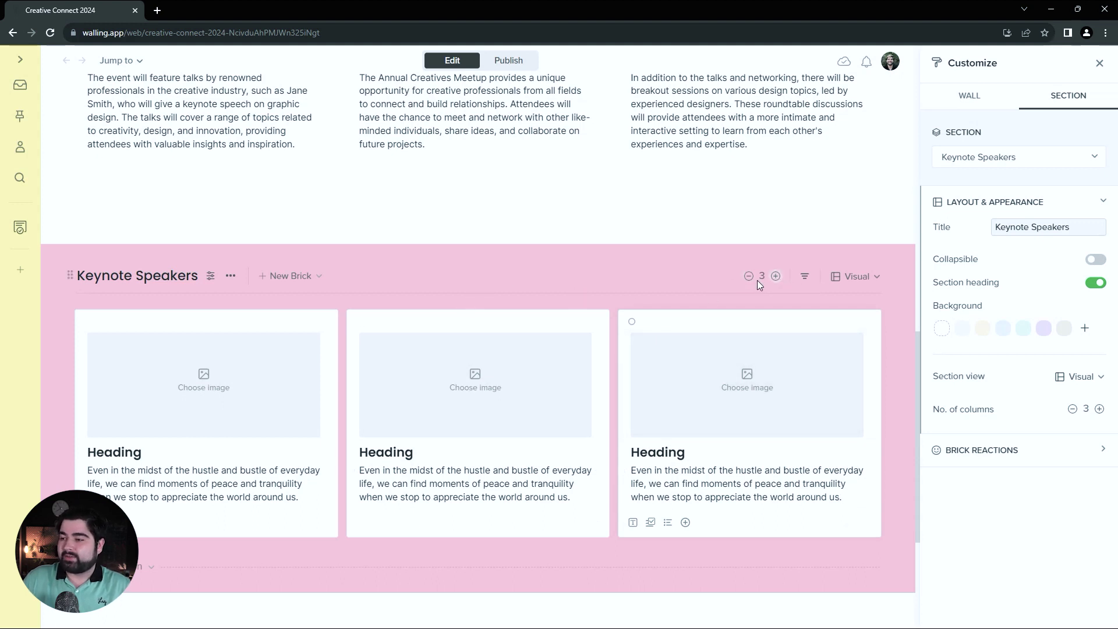
- Set the Keynote Speakers section to 4 columns and duplicate a placeholder brick to fill the empty third column
click(775, 276)
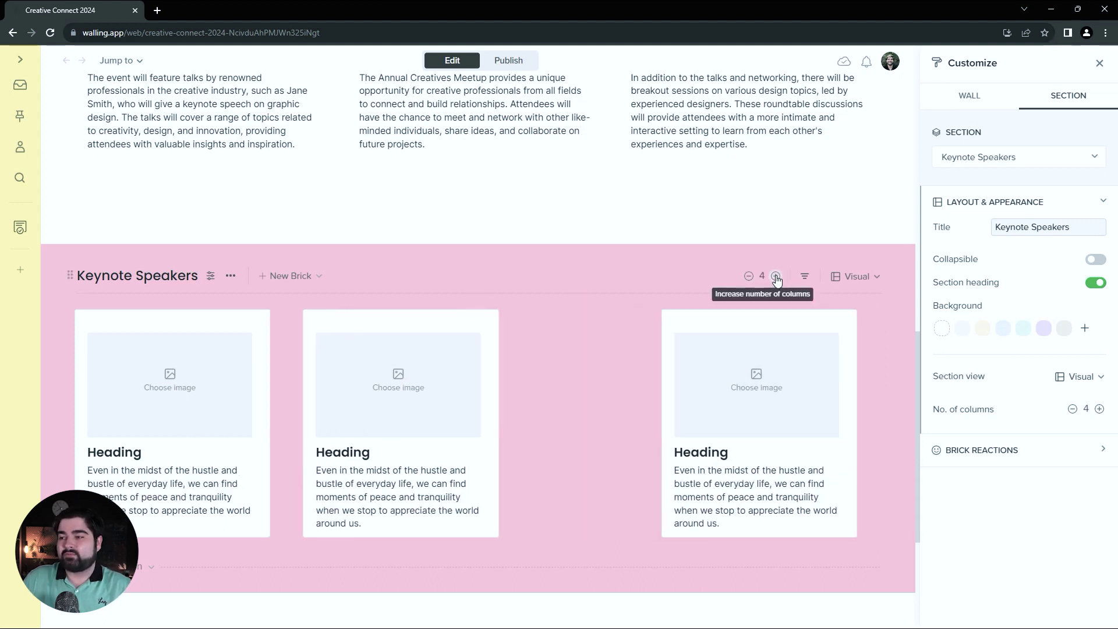
click(692, 470)
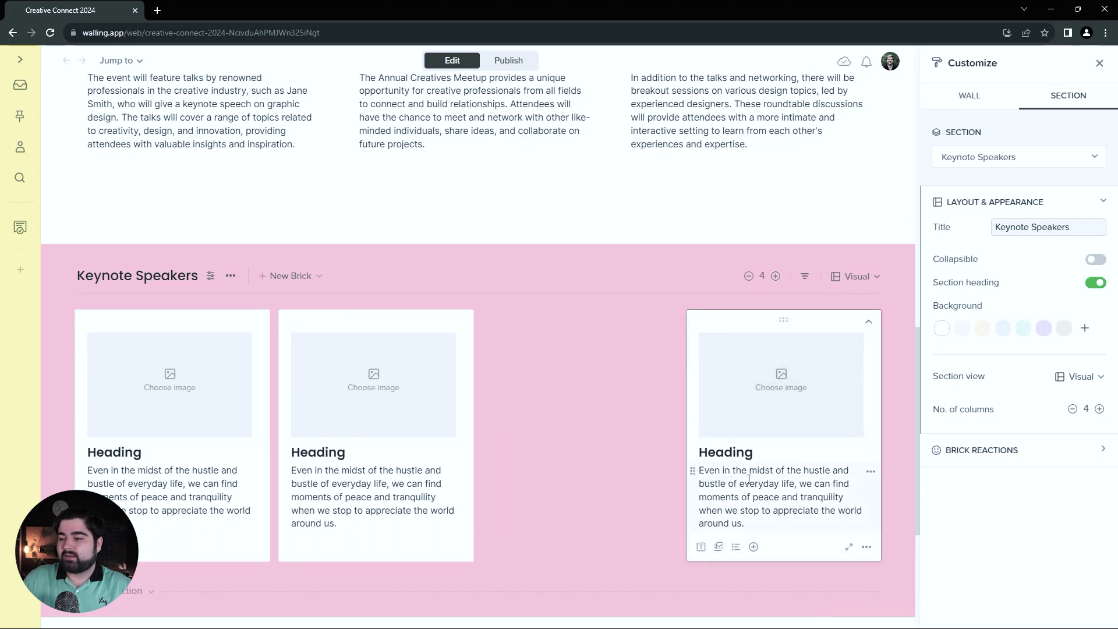
click(791, 77)
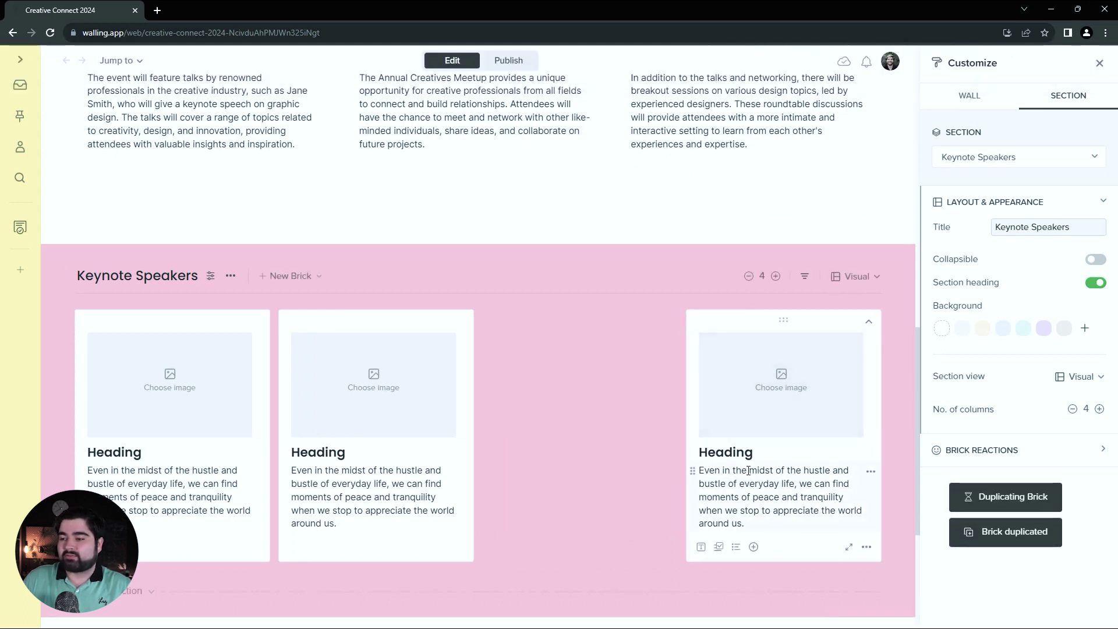
scroll(753, 499, down, 1)
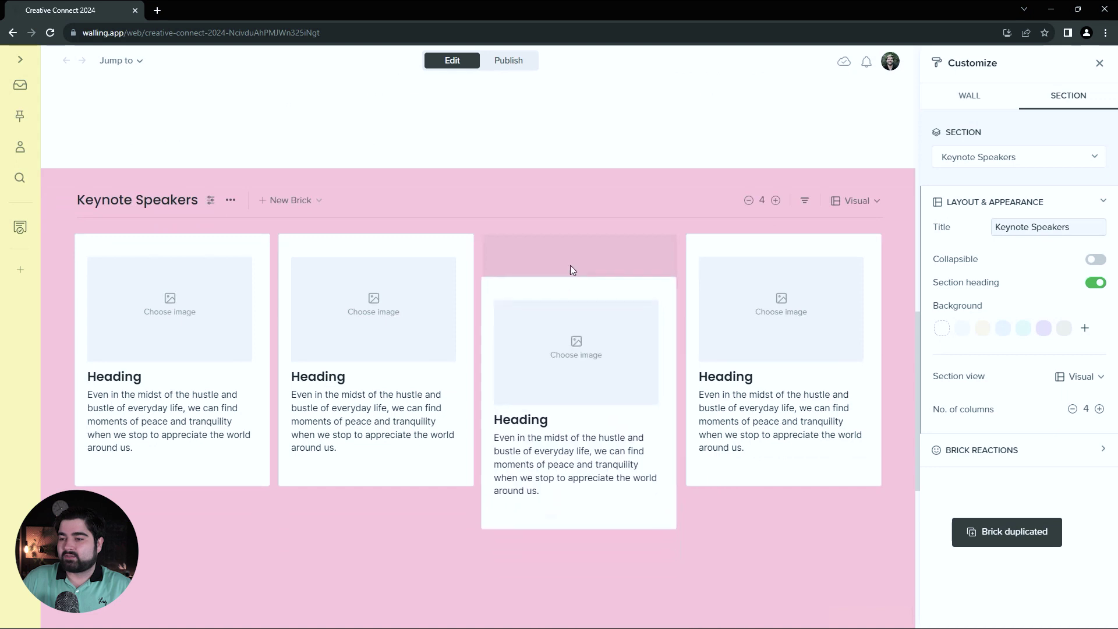
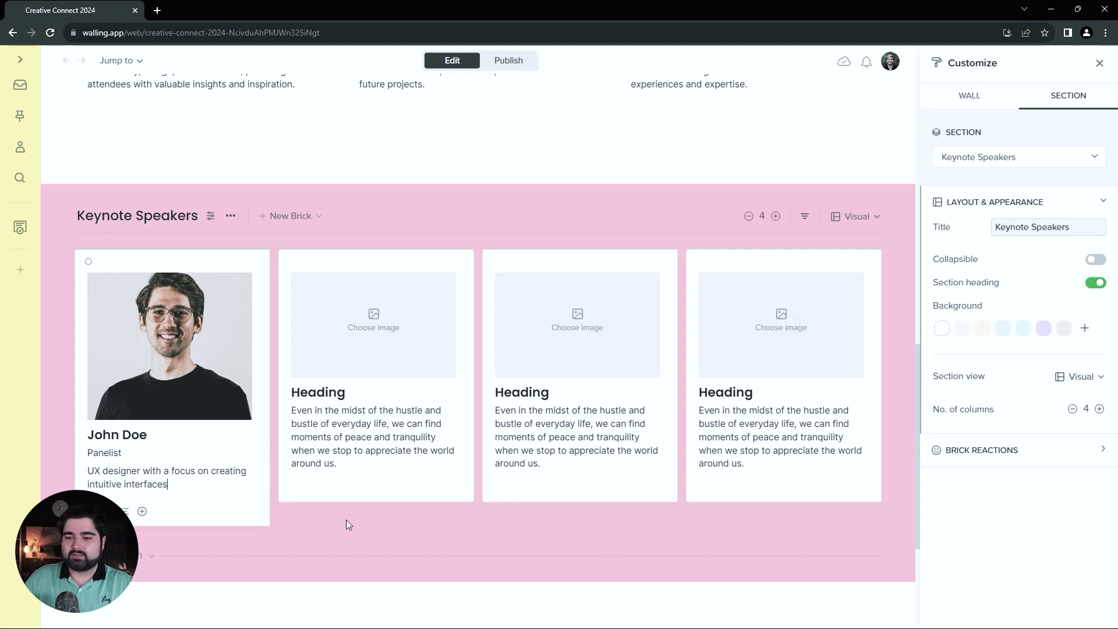
- Format the "Panelist" line in the first speaker brick as Large text
drag(136, 454, 88, 453)
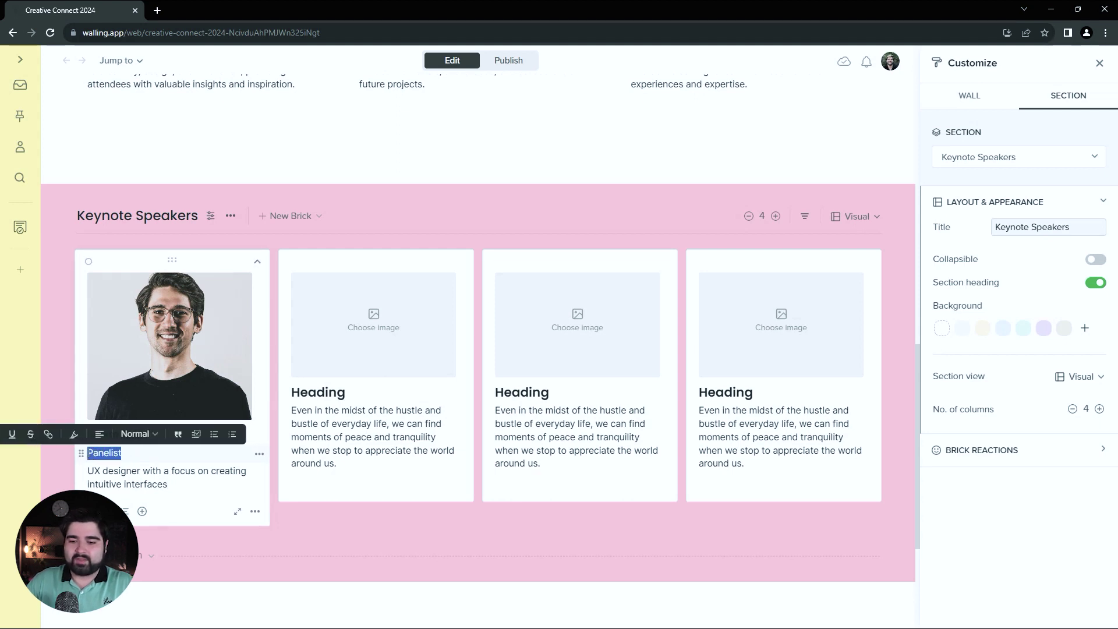
click(139, 433)
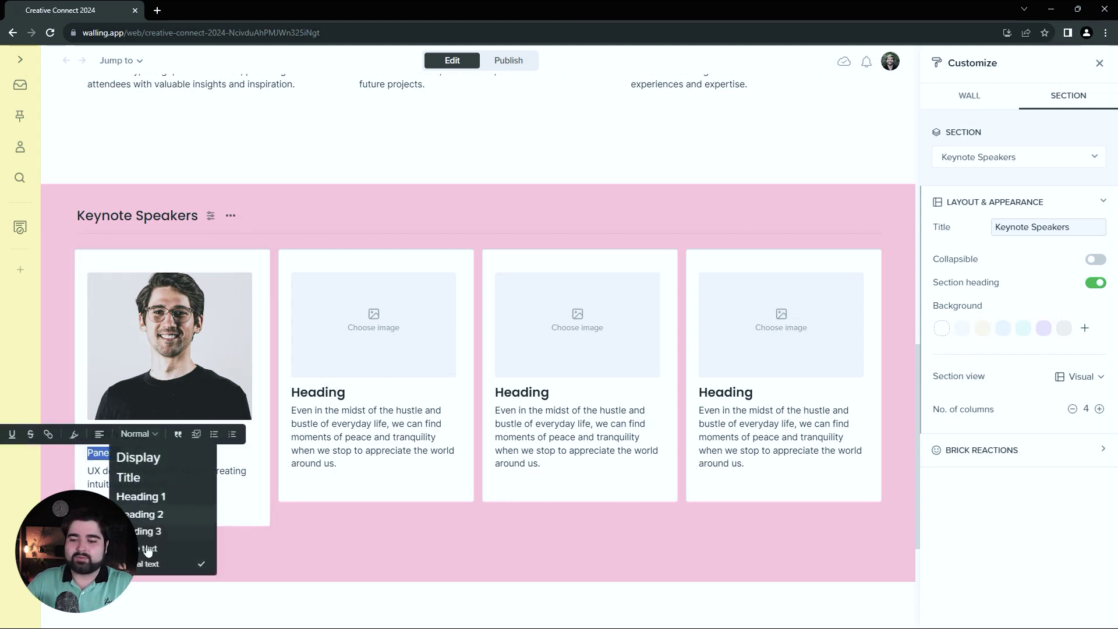
click(235, 487)
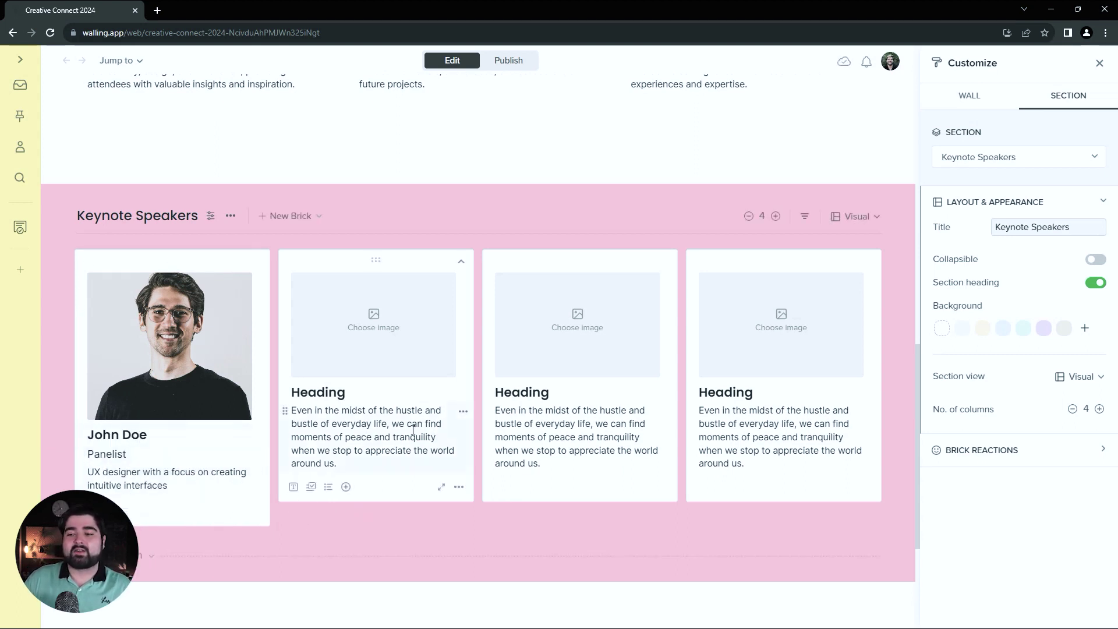
- Replace the three placeholder speaker bricks with duplicates of the completed first speaker brick, filling all four columns
drag(367, 510, 827, 388)
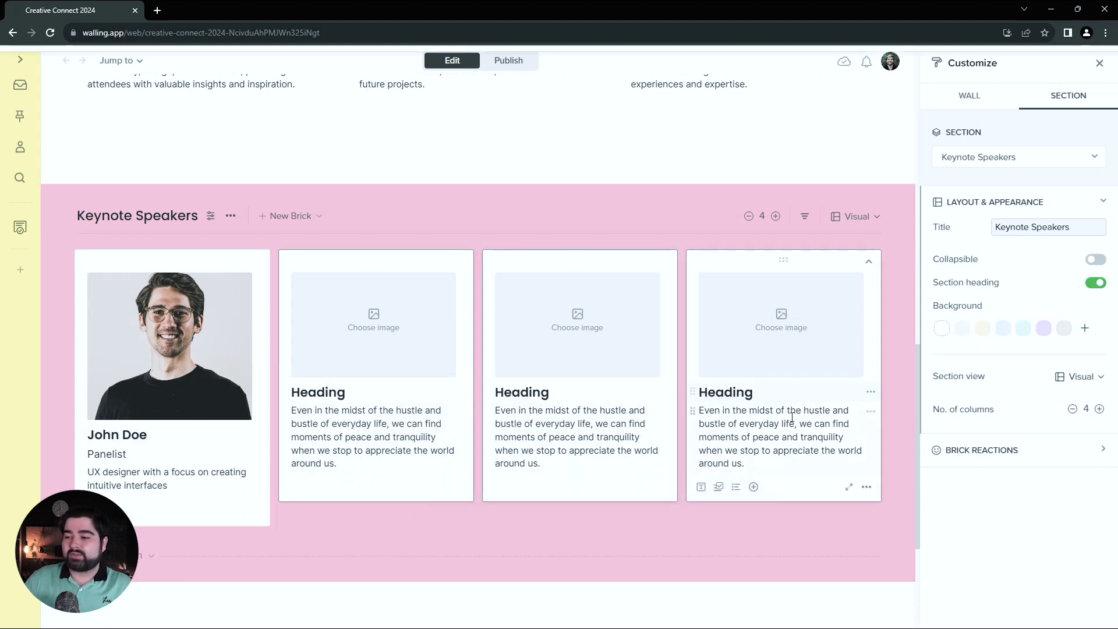
click(1000, 64)
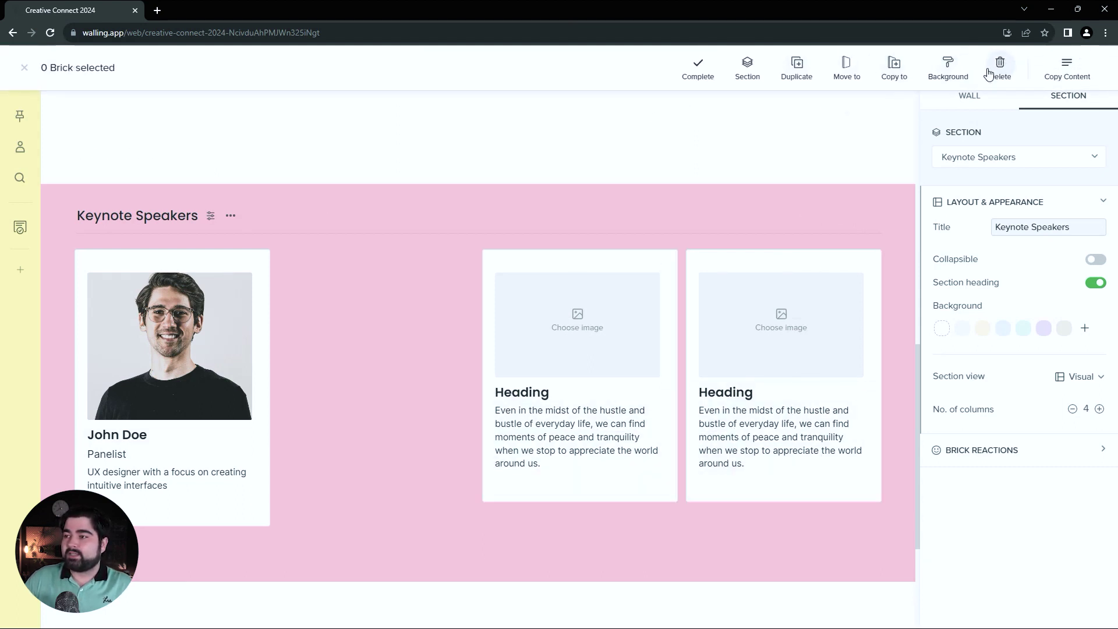
click(797, 68)
drag(181, 523, 602, 367)
click(349, 342)
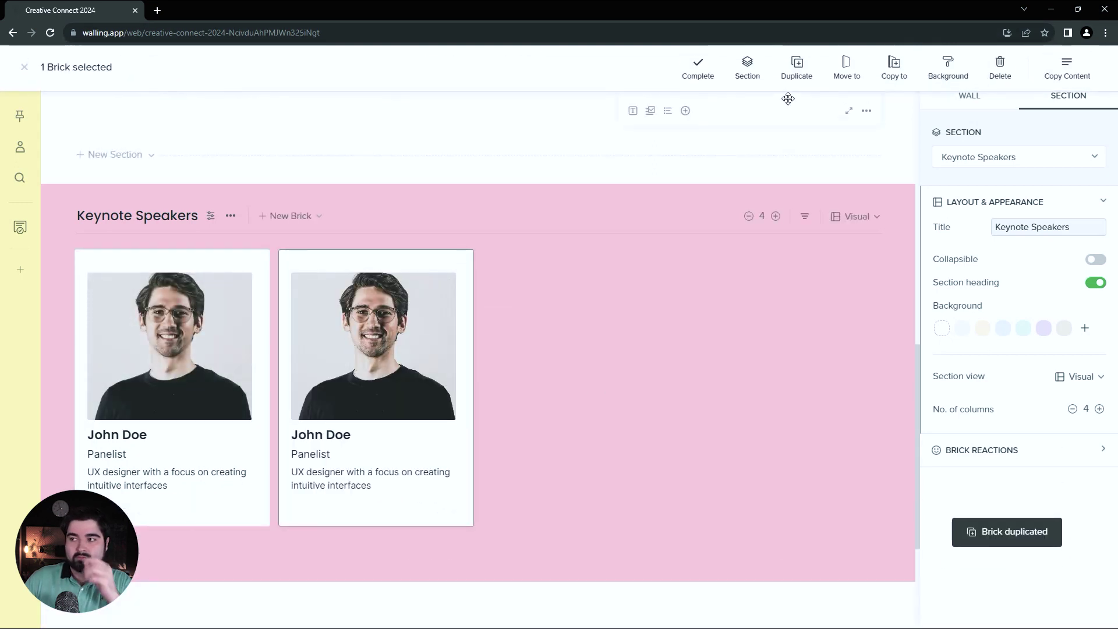
click(796, 68)
drag(879, 344, 832, 278)
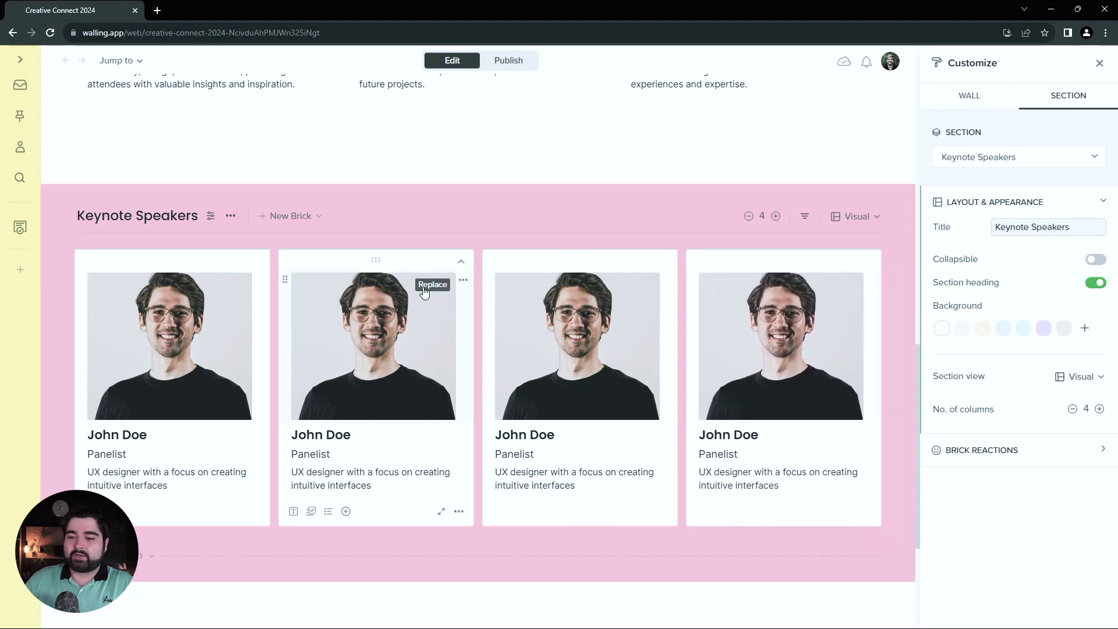
- Replace the second speaker brick's photo with the matching portrait from the Downloads folder and enter that speaker's full name
click(431, 285)
click(556, 314)
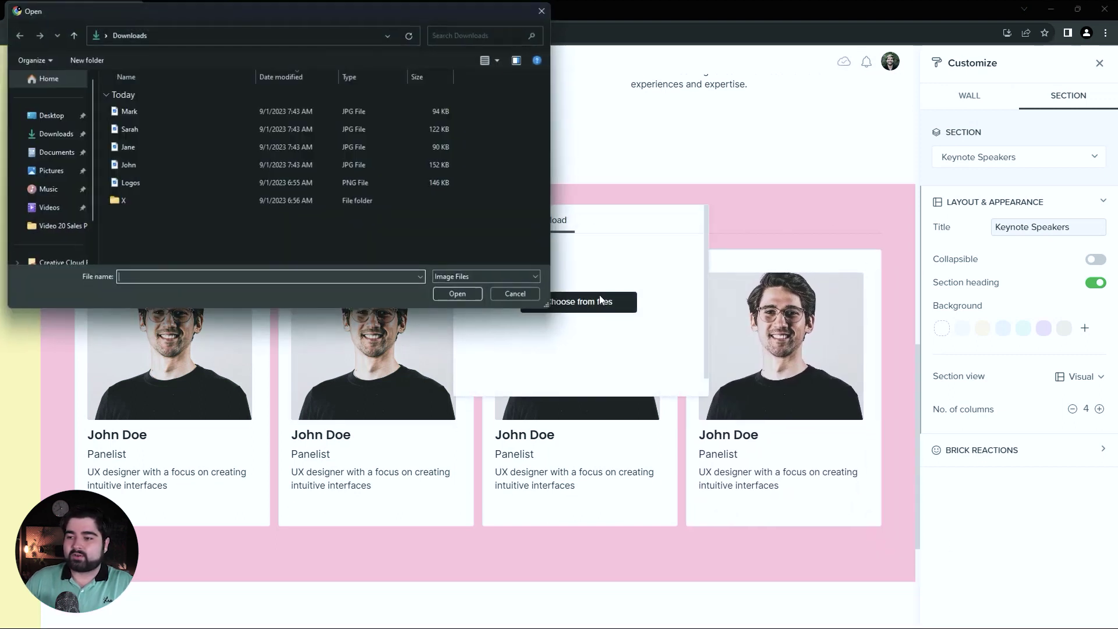
double_click(135, 154)
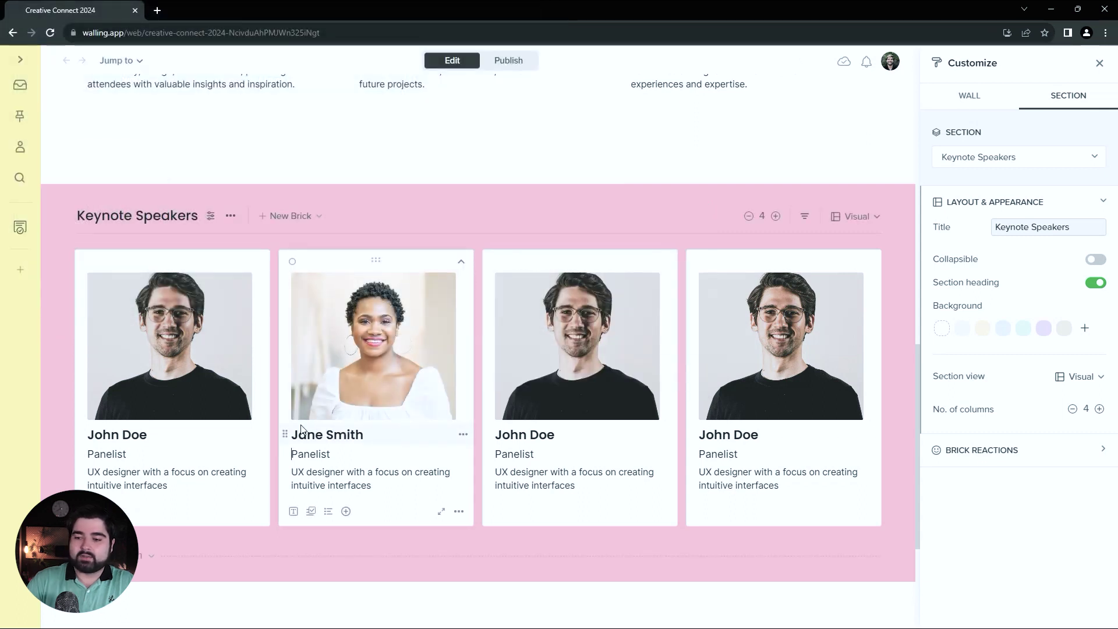
- Set the second speaker brick's role to "Keynote Speaker" and its description to "Designer with a background in traditional and digital art."
drag(292, 454, 321, 454)
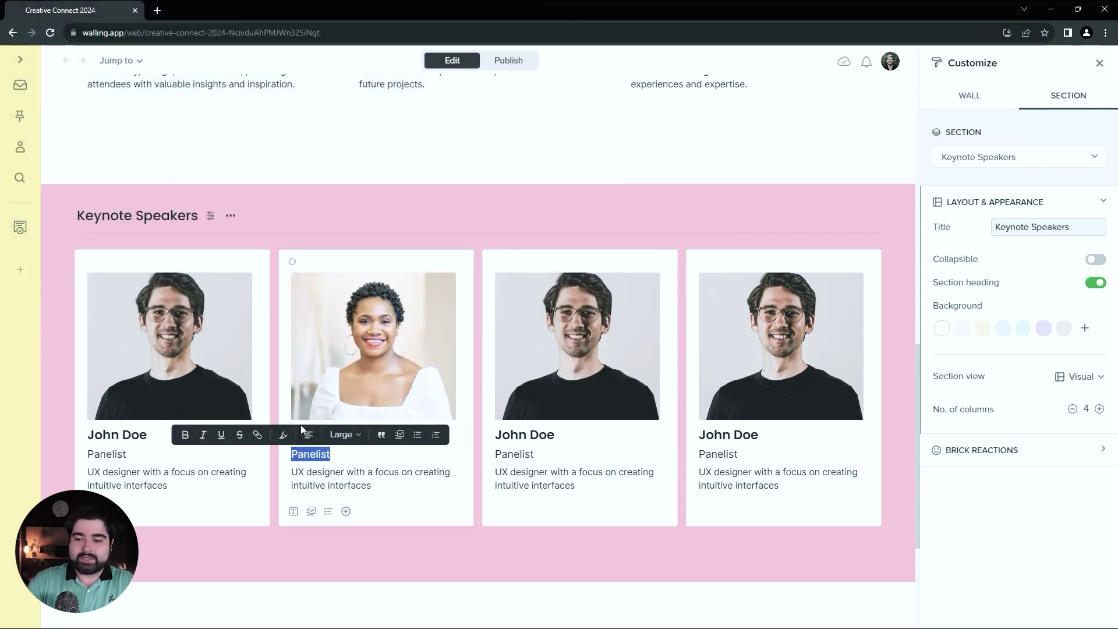
text(Keyn)
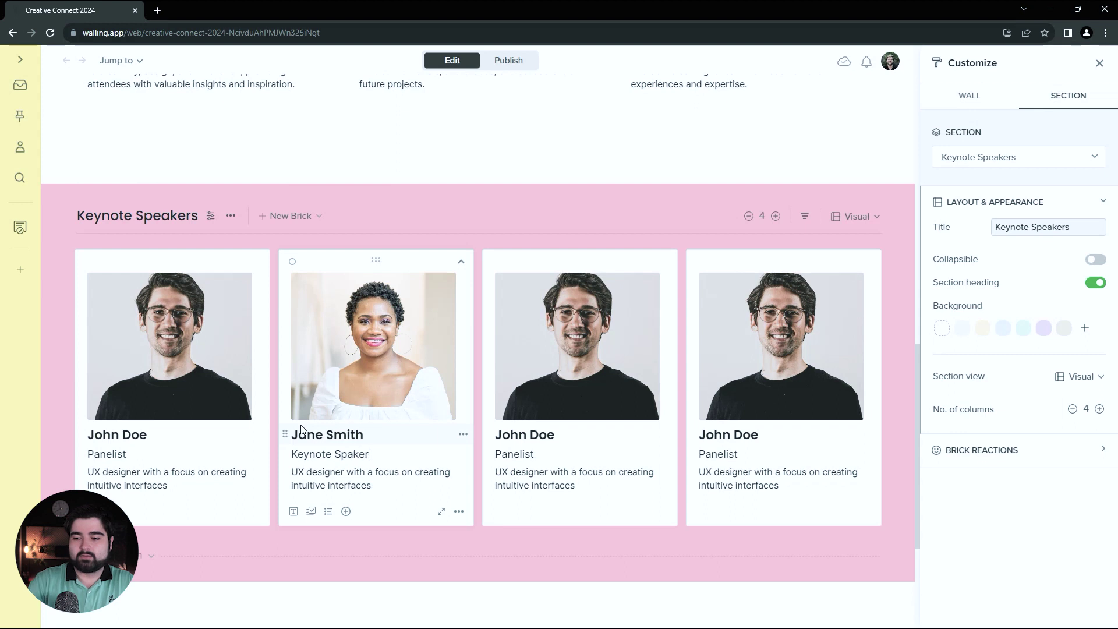
text(ote Speaker)
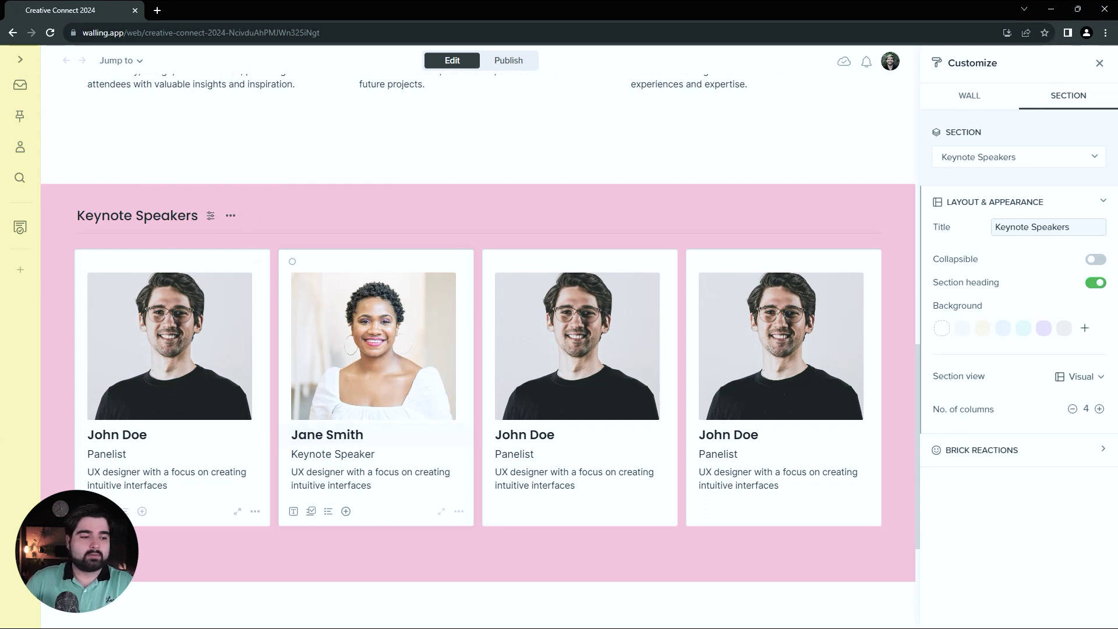
- Complete the third speaker brick with the speaker's full name, matching Downloads portrait, role "Keynote speaker" and description "Art director with extensive experience in advertising."
drag(554, 435, 496, 435)
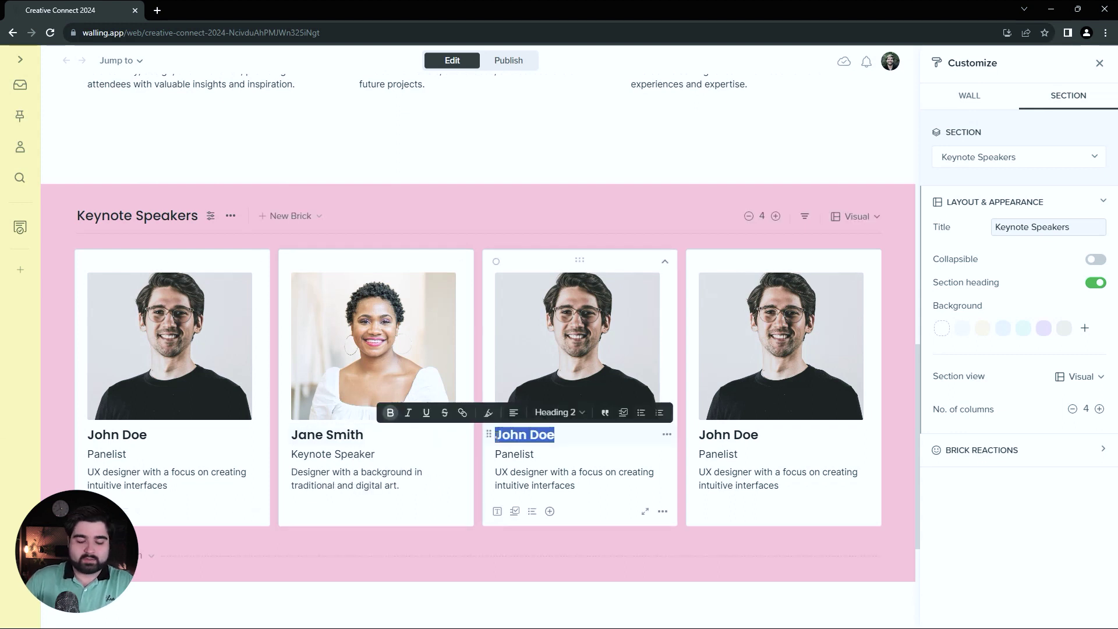
text(Sra)
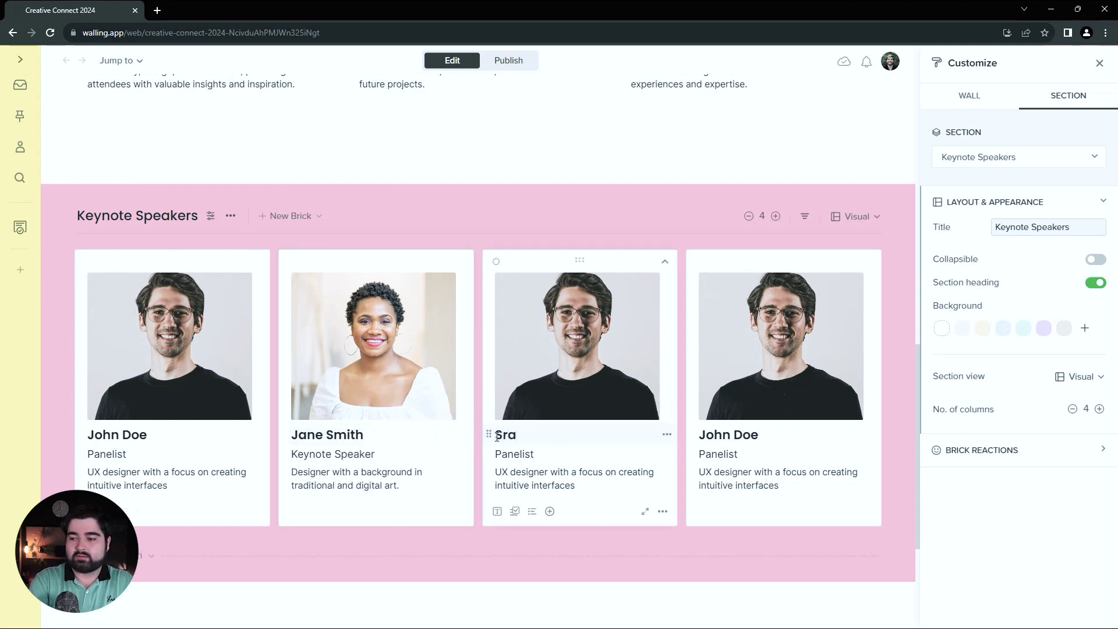
click(645, 308)
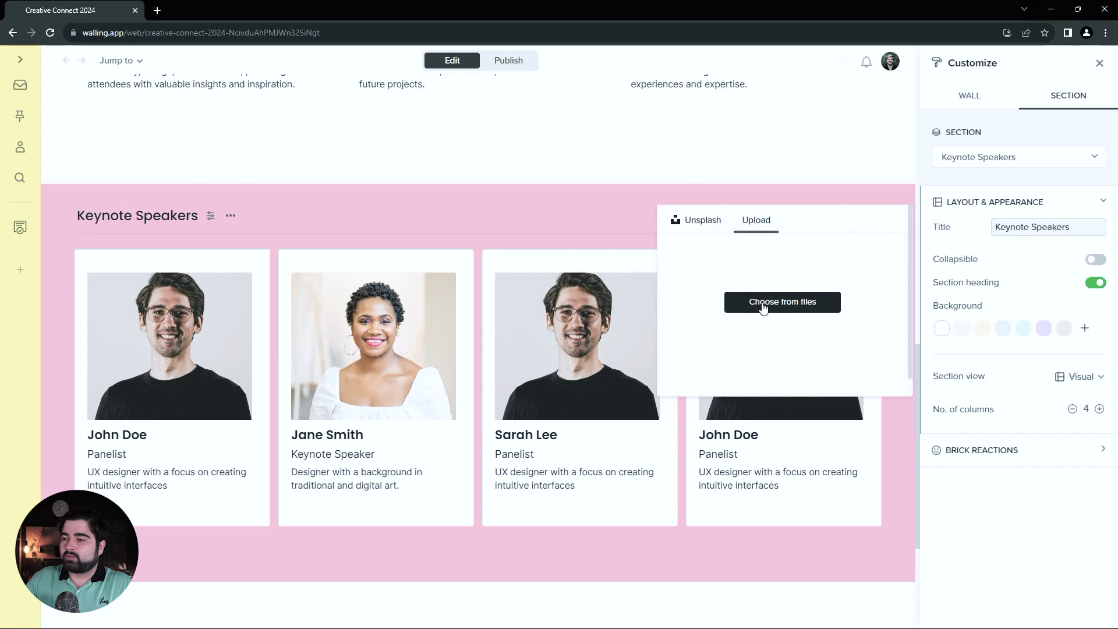
click(763, 307)
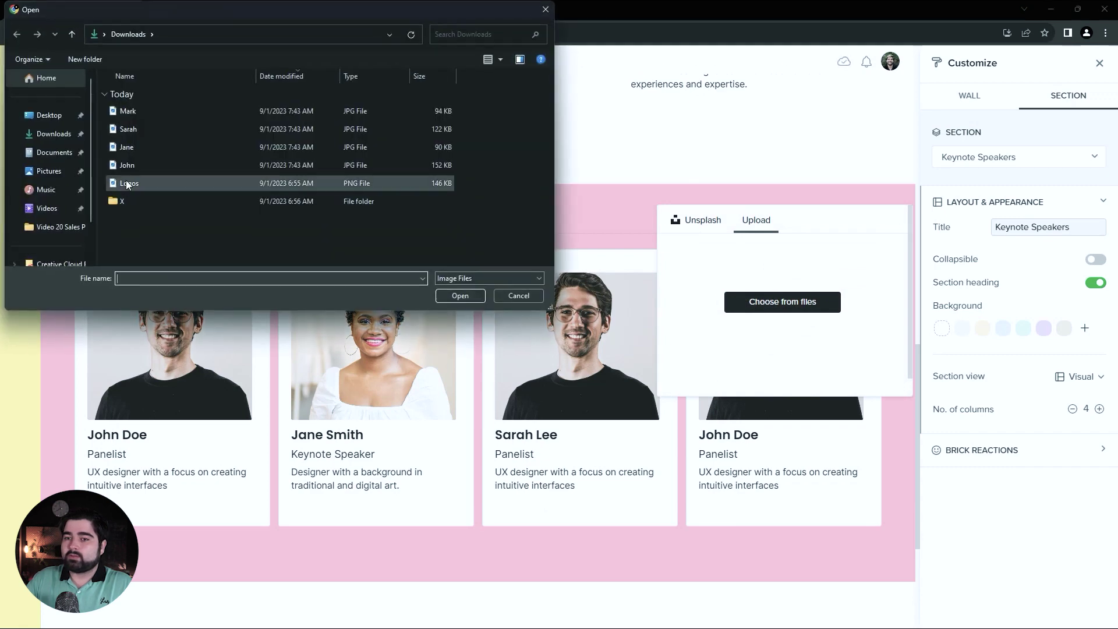
double_click(149, 130)
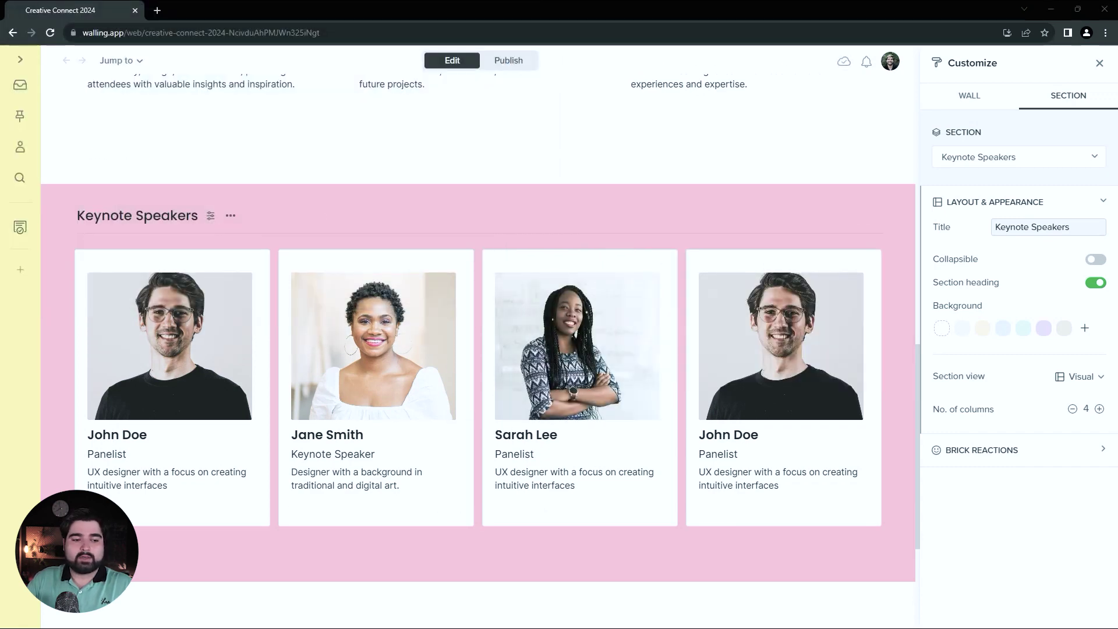
drag(536, 454, 495, 454)
text(Keynote speaker)
- Complete the fourth speaker brick with the speaker's full name, matching portrait, role "Keynote speaker" and description "Creative director with over 20 years of experience."
drag(758, 436, 701, 441)
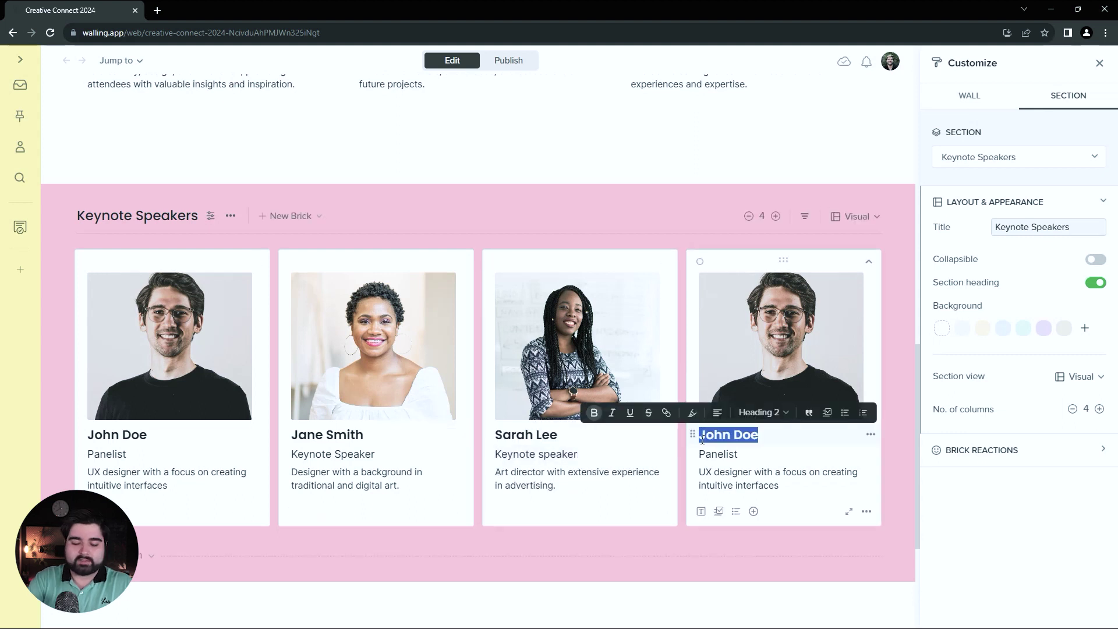
text(Mar)
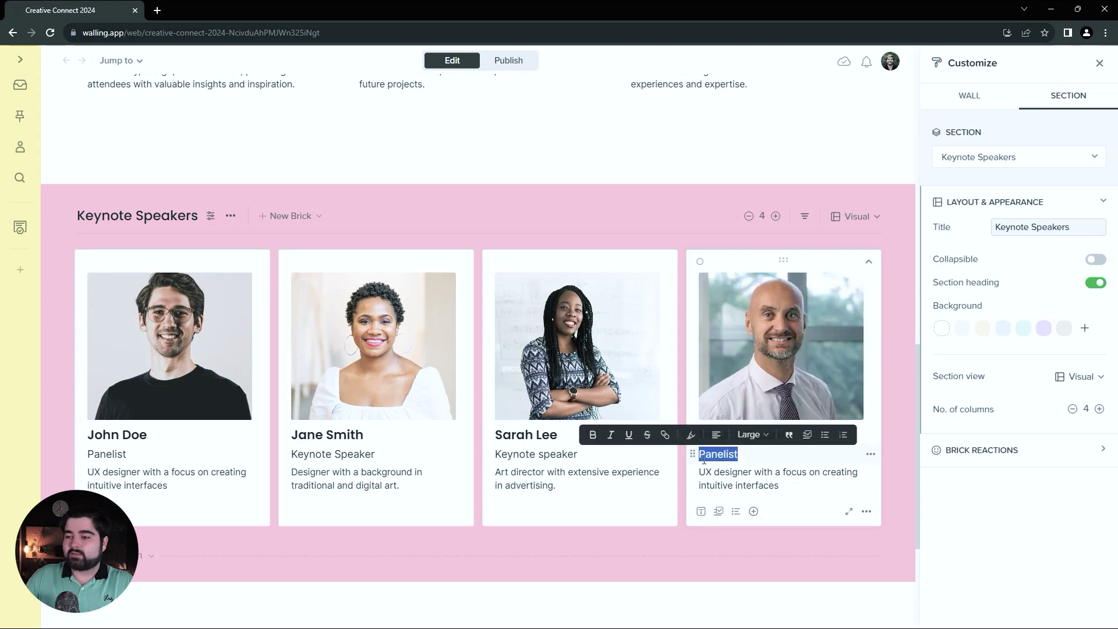
text(Keynote speaker)
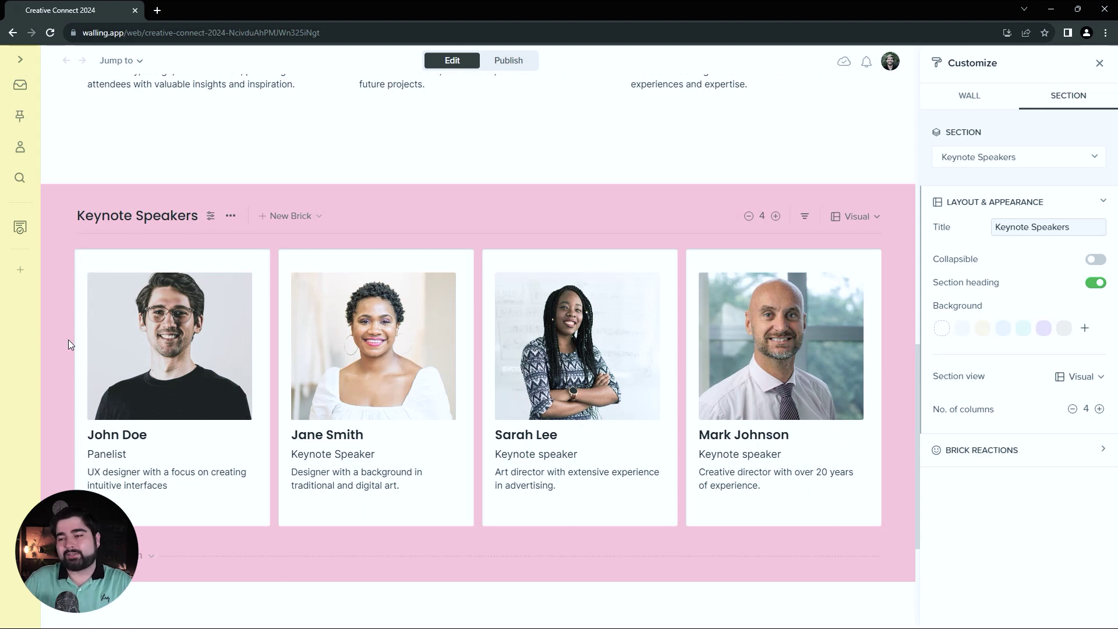
- Add a new section titled "Schedule" below the Keynote Speakers section
scroll(68, 340, down, 2)
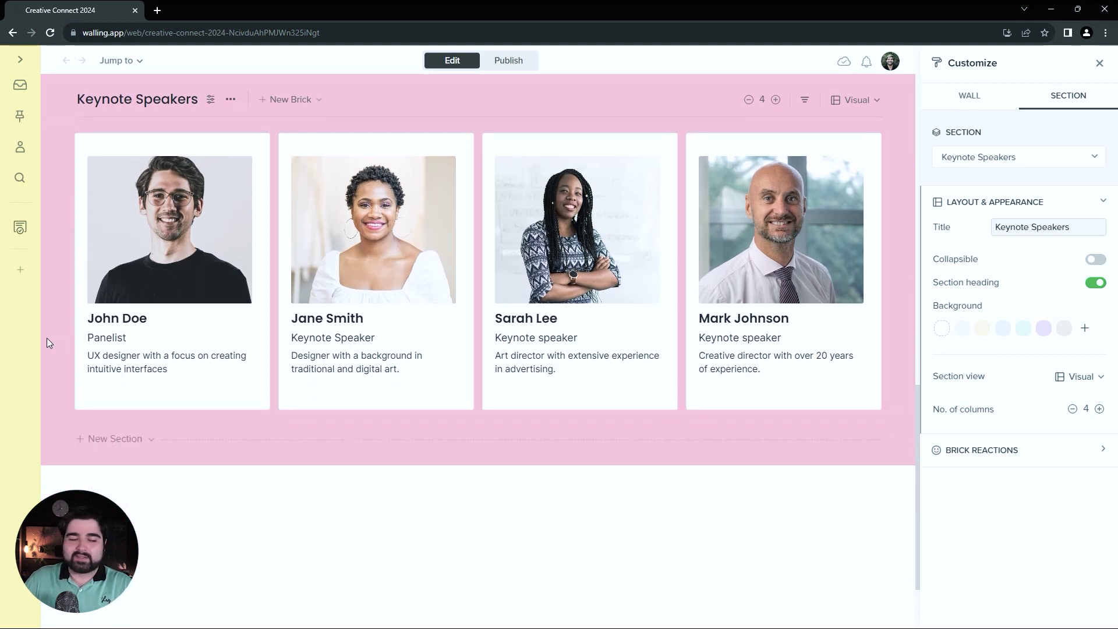
click(125, 440)
text(Schedule)
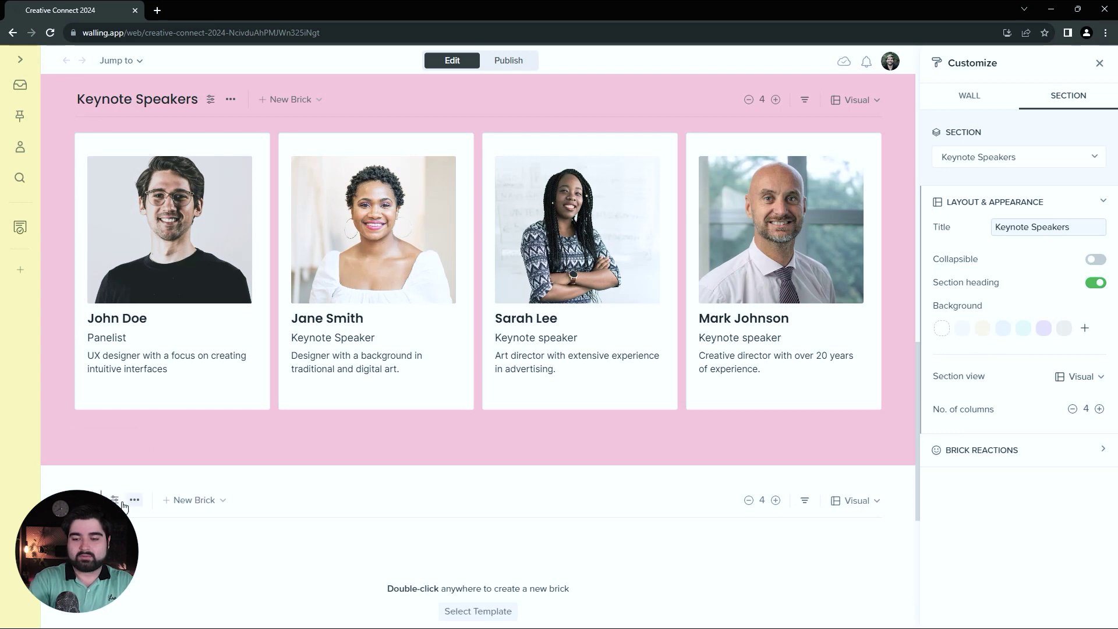
- Set the Schedule section's background to the recently used light yellow #FFF9A2
scroll(114, 312, down, 4)
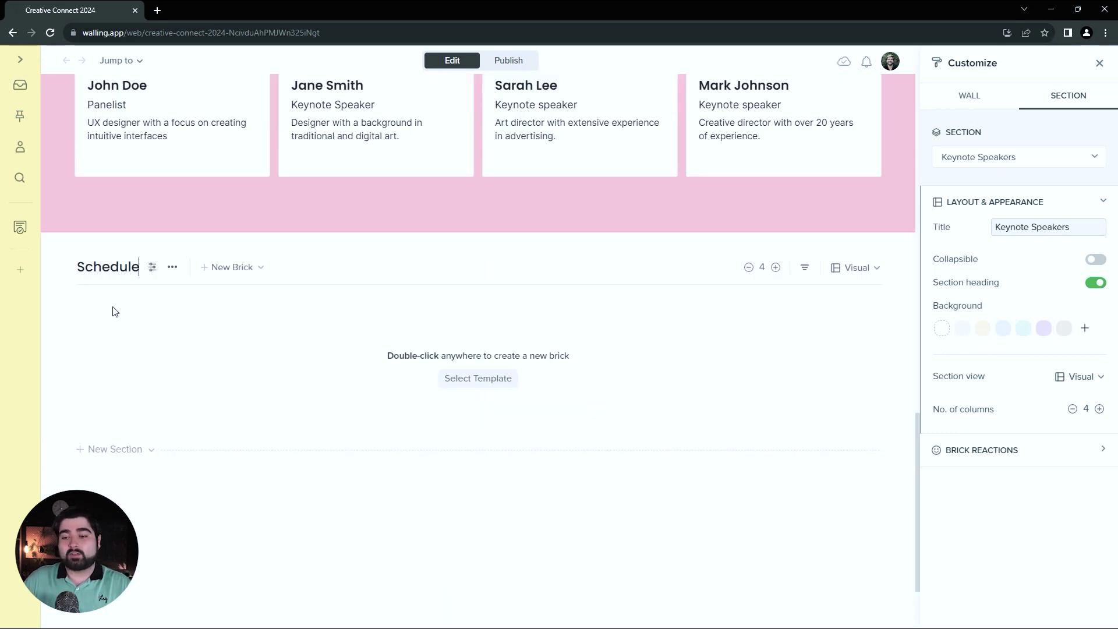
click(152, 266)
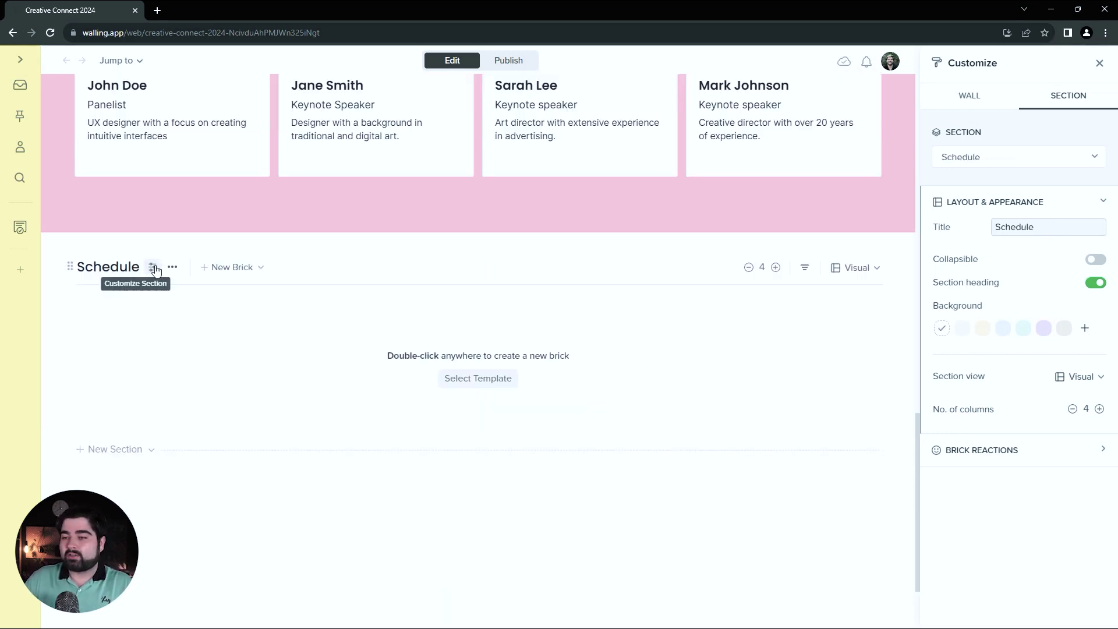
click(1085, 329)
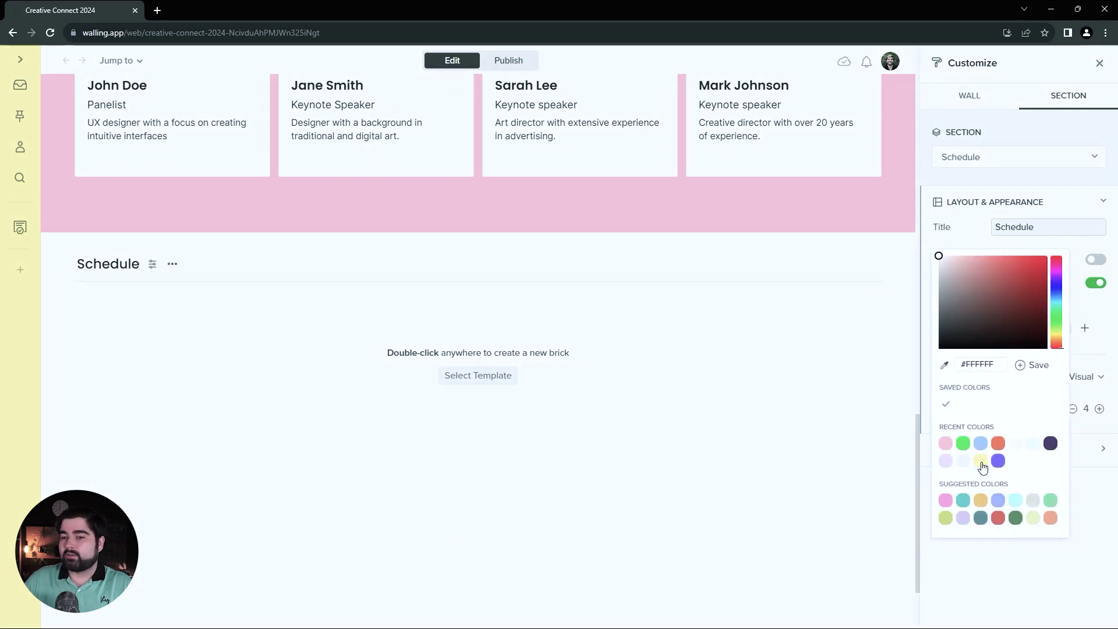
click(981, 462)
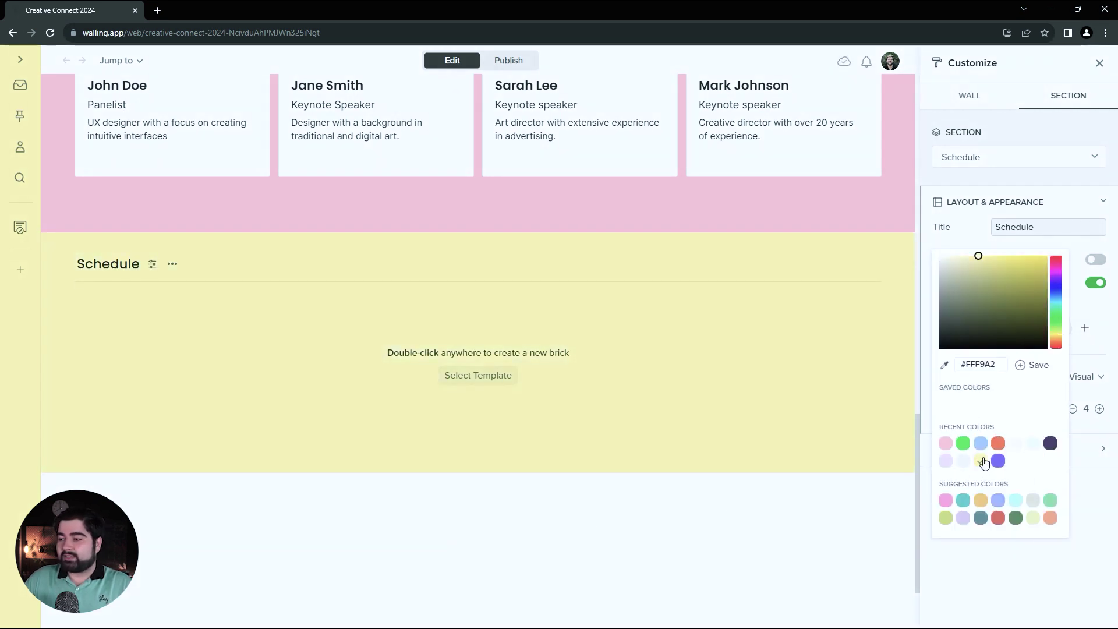
click(335, 460)
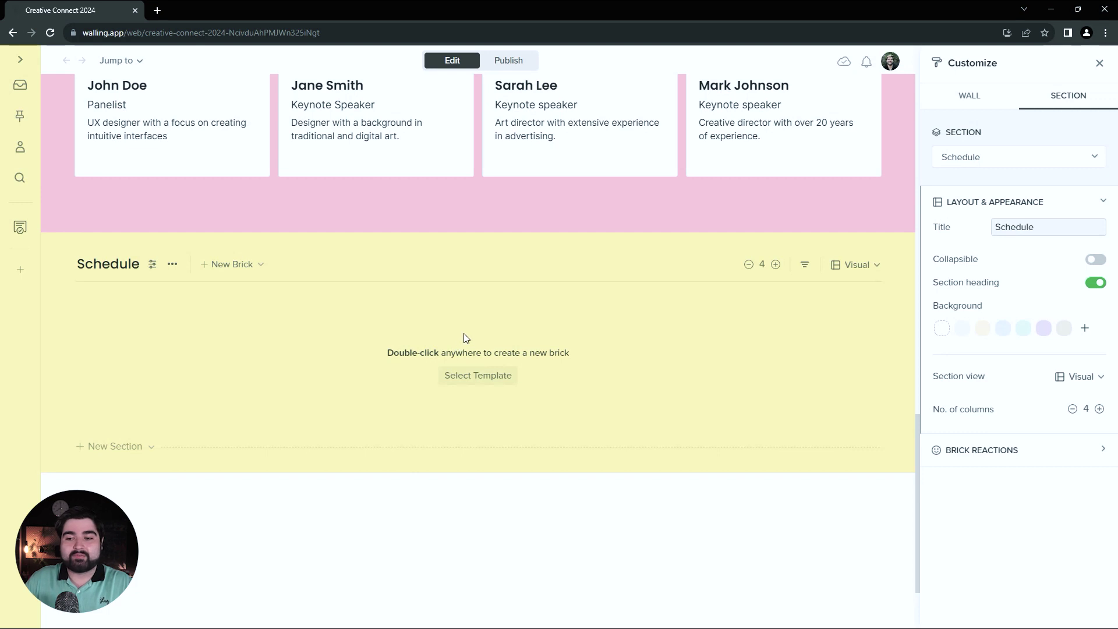
- Switch the Schedule section to Kanban view and set up three columns named Day 1, Day 2 and Day 3
click(877, 268)
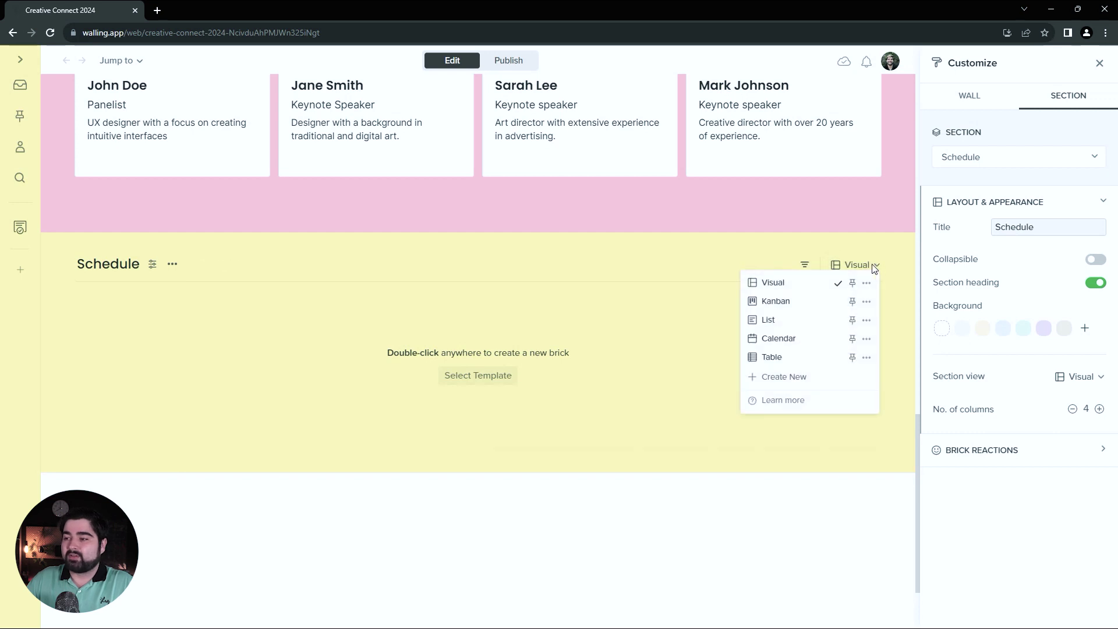
click(798, 301)
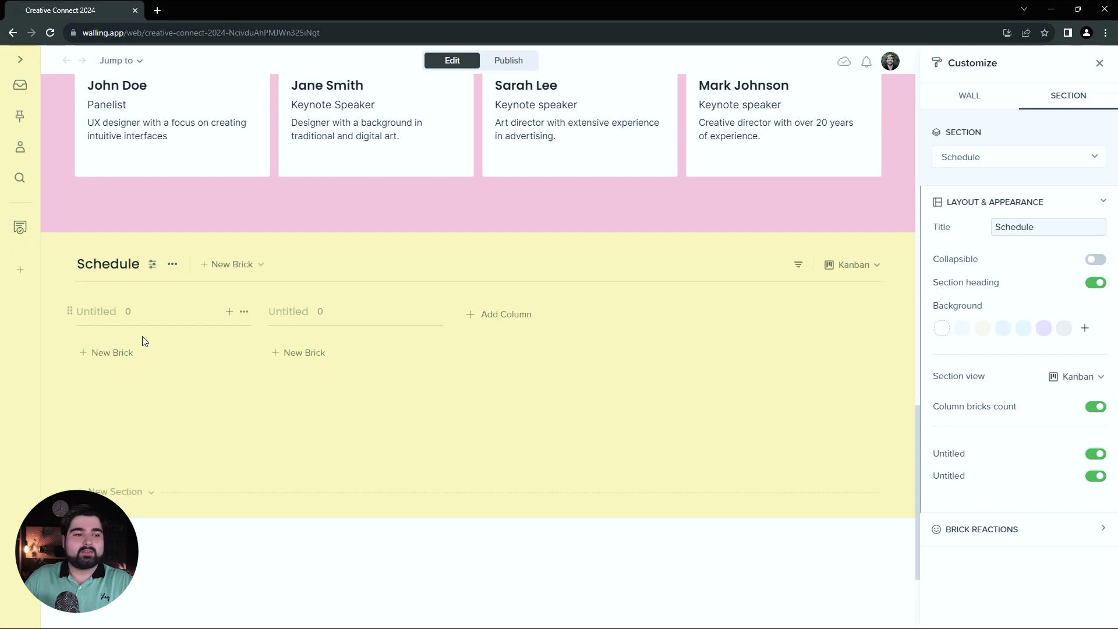
click(96, 313)
text(Day 1)
key(Return)
click(297, 313)
text(Day 2)
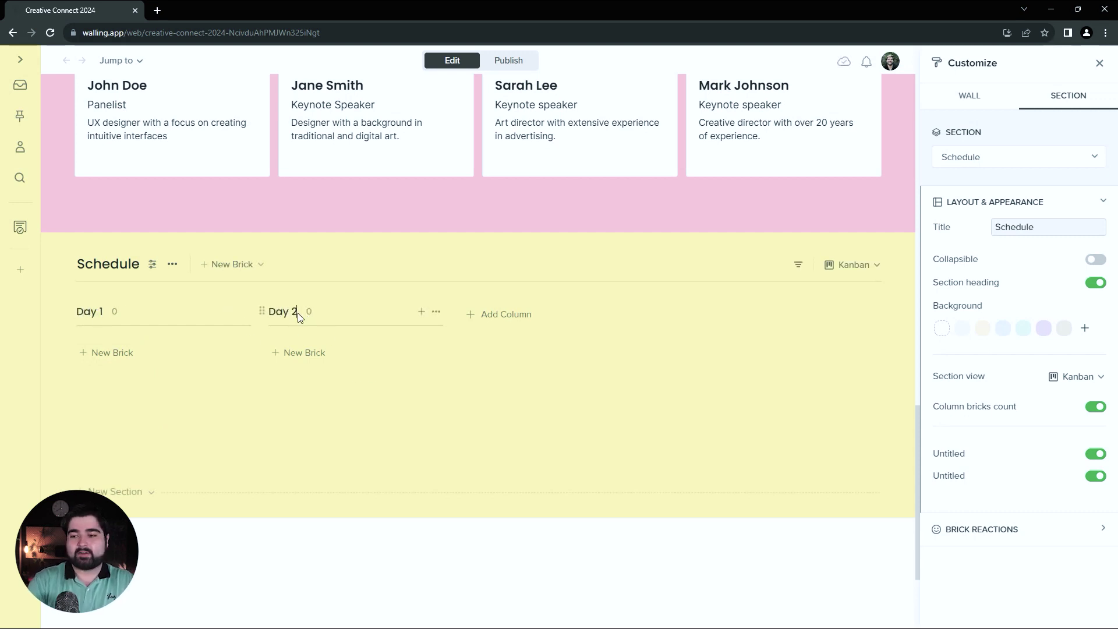
click(489, 315)
text(Day 3)
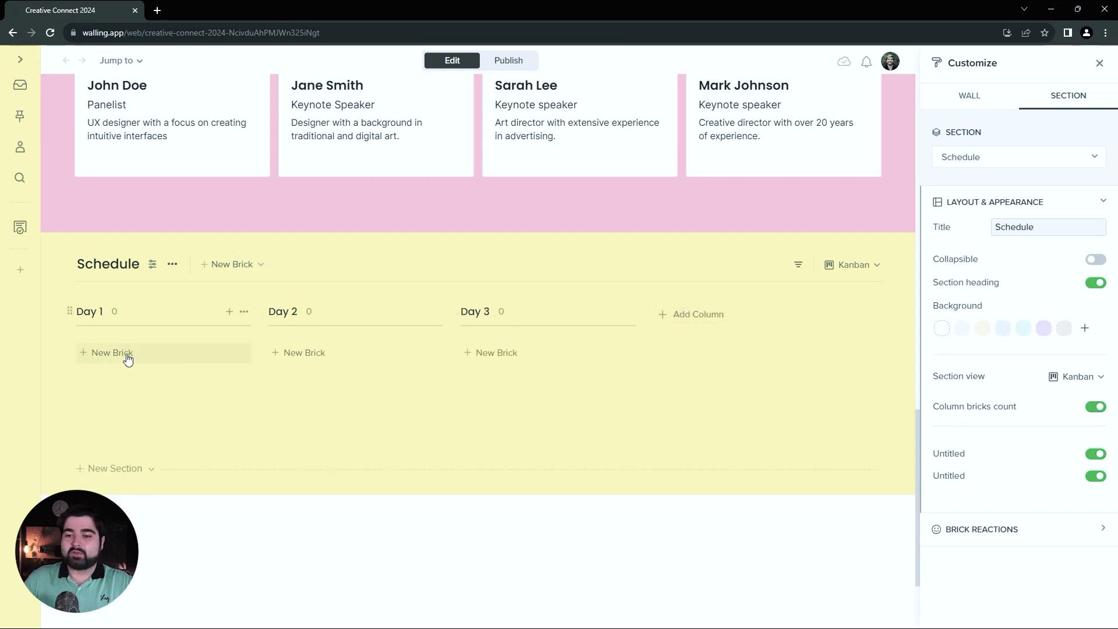
- Add a brick with a transparent background to the Day 1 column, with the heading "Friday" and "August 20th" beneath it
click(125, 354)
right_click(186, 355)
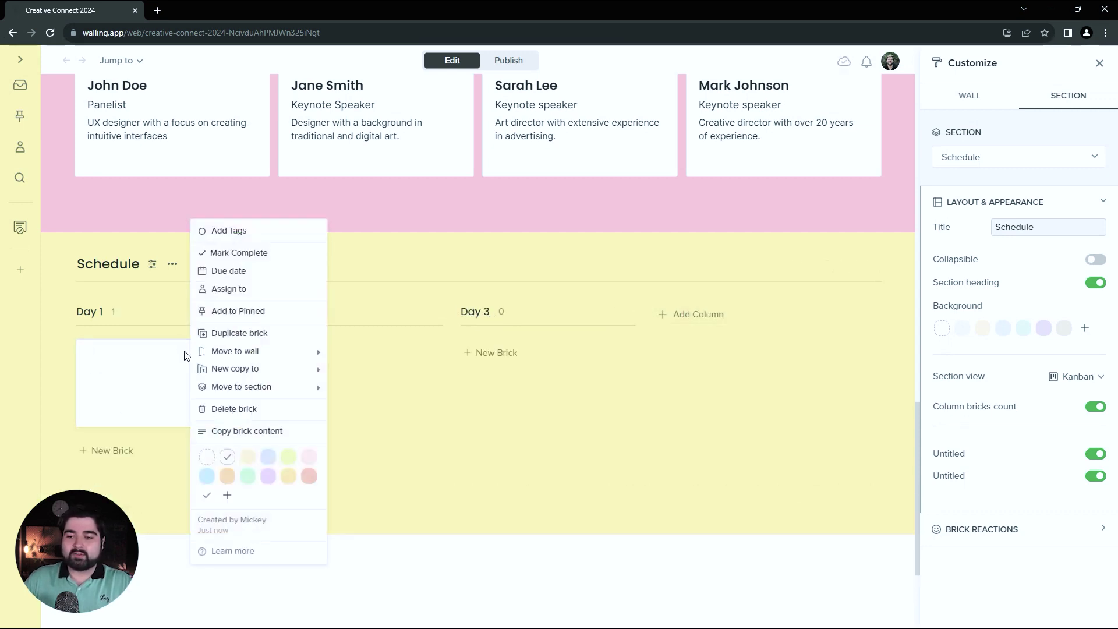
click(206, 457)
click(112, 367)
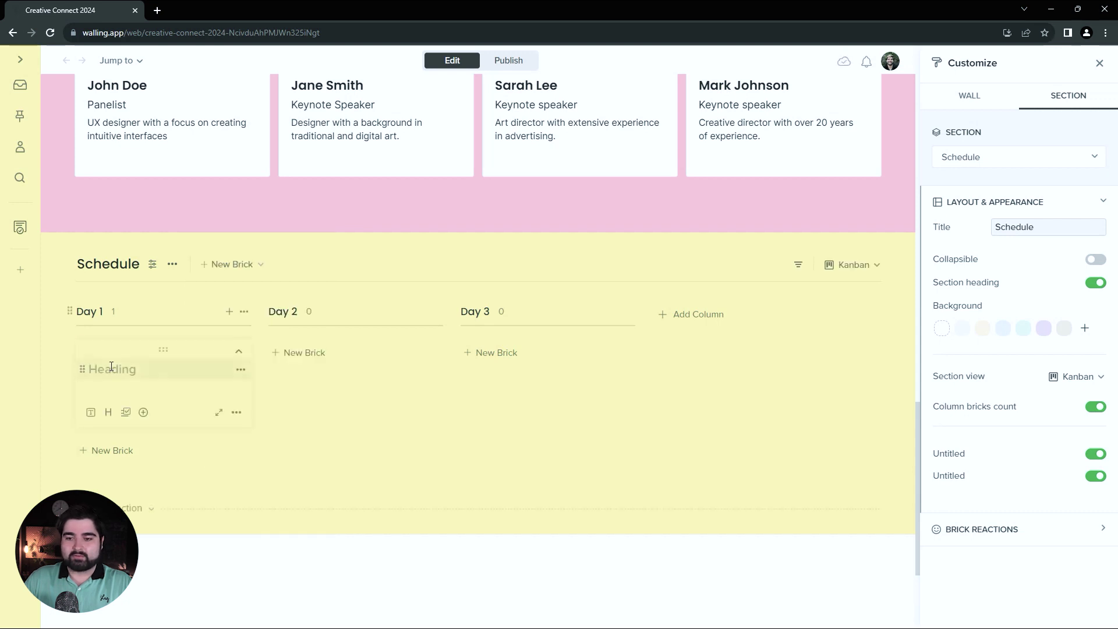
text(Friday)
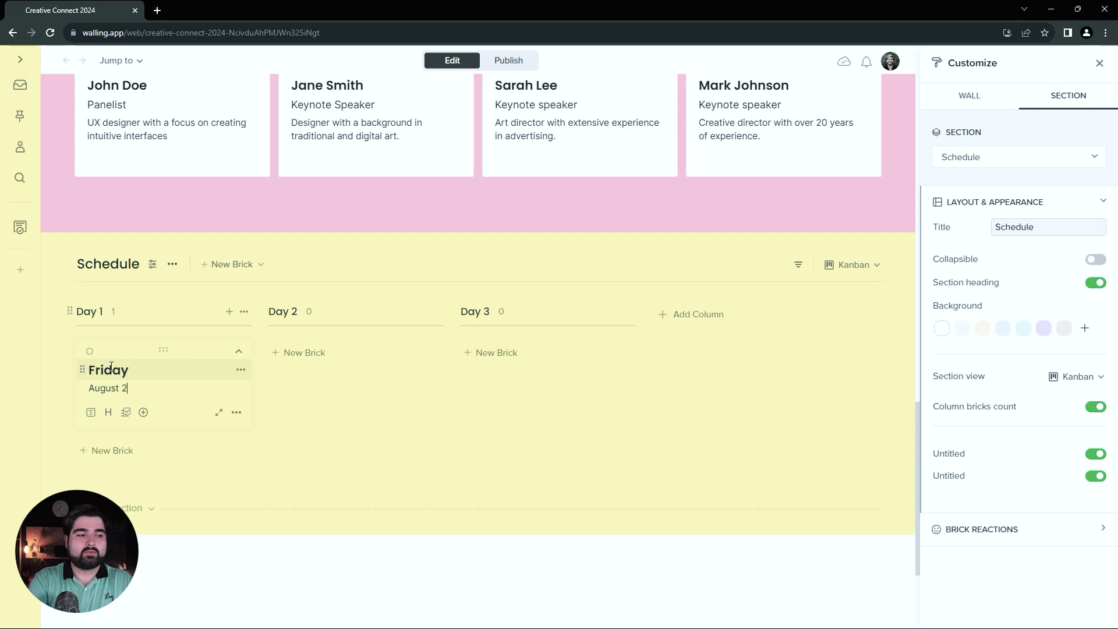
- Format "Friday" as Heading 1 and "August 20th" as bold Large text in the Day 1 brick
drag(136, 367, 87, 371)
click(141, 347)
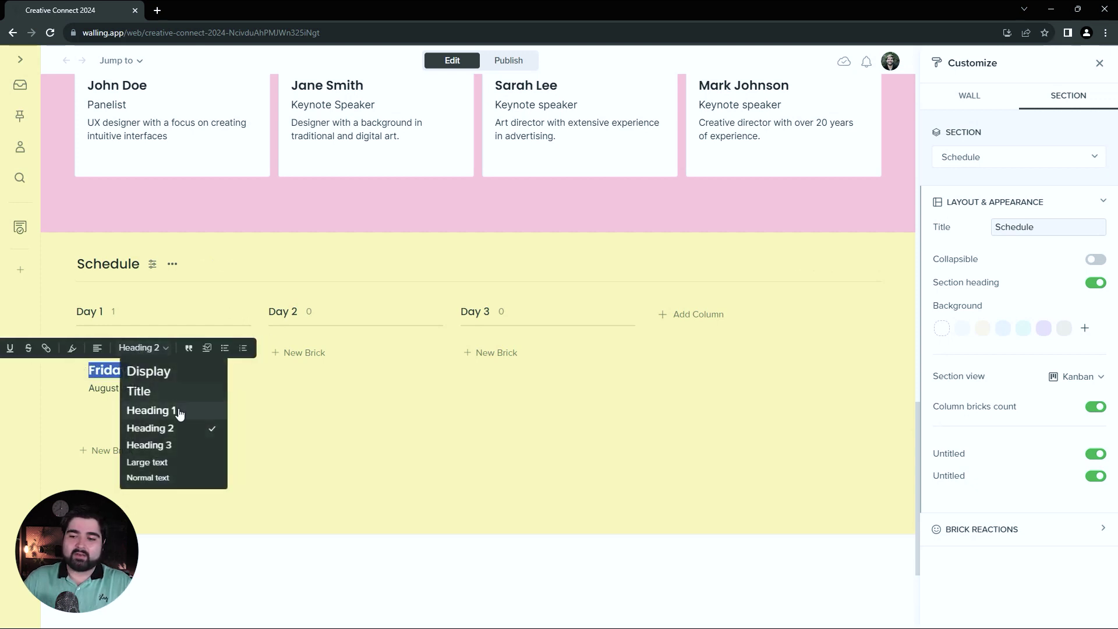
click(180, 414)
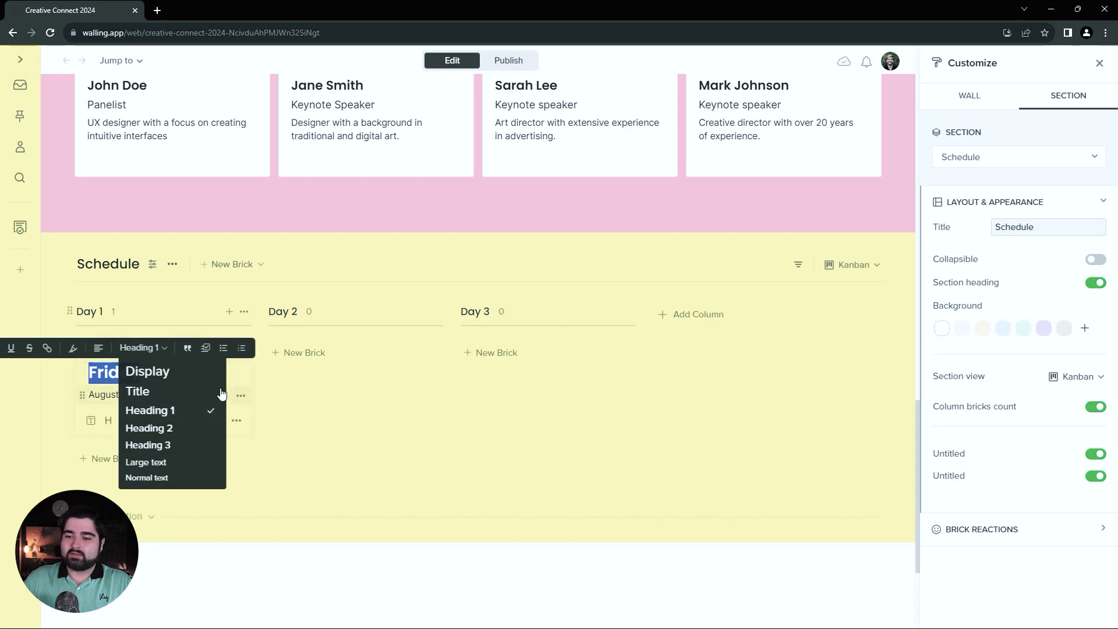
click(118, 394)
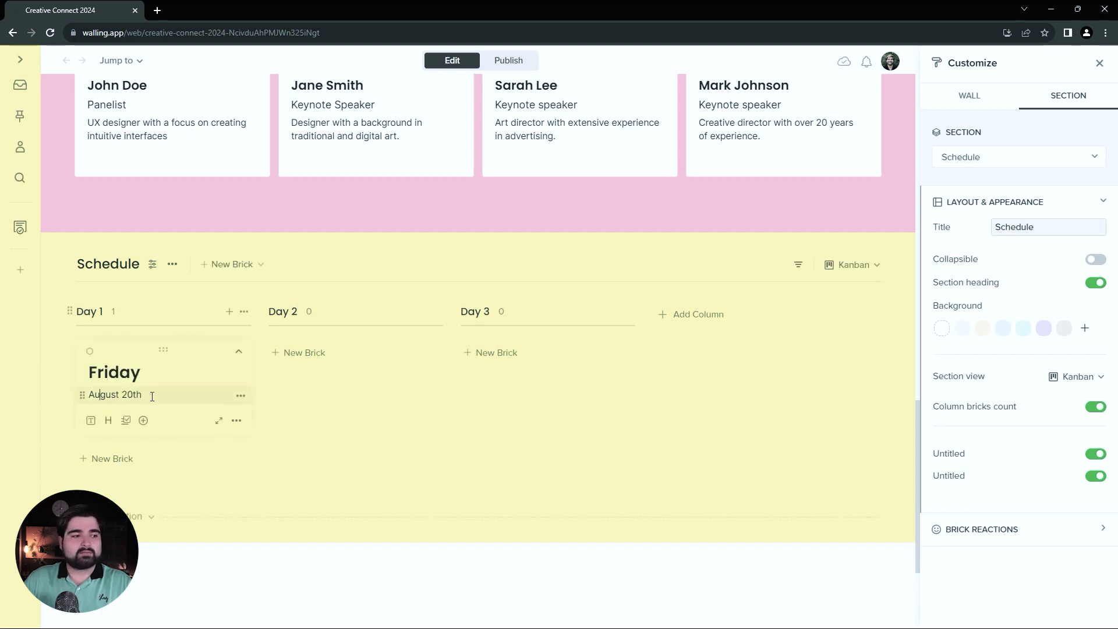
drag(141, 396, 88, 395)
click(147, 376)
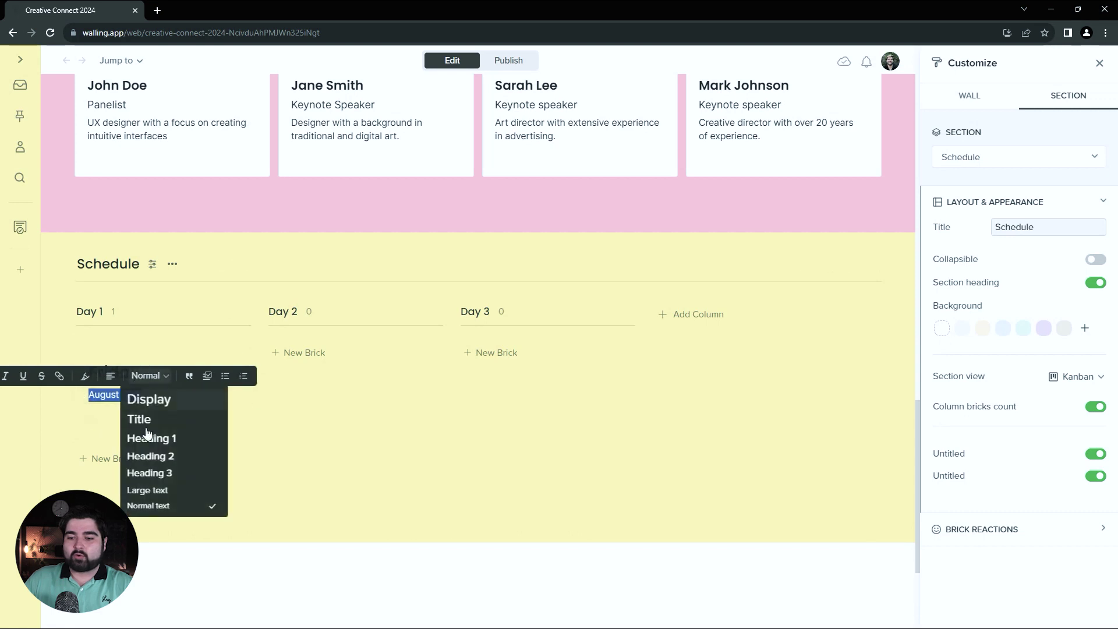
click(153, 490)
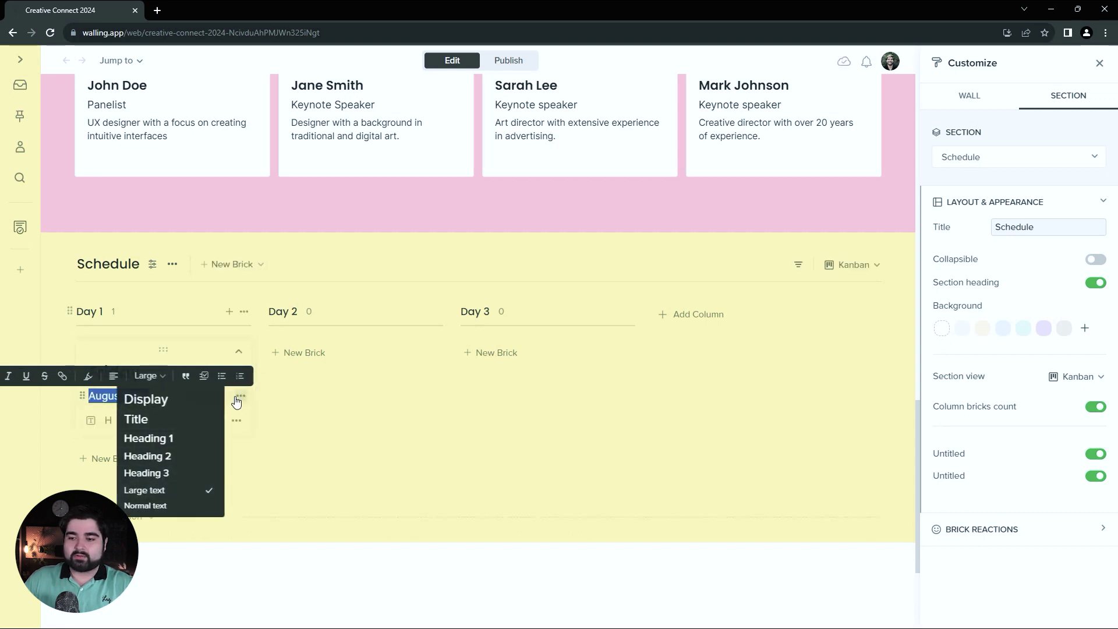
click(98, 396)
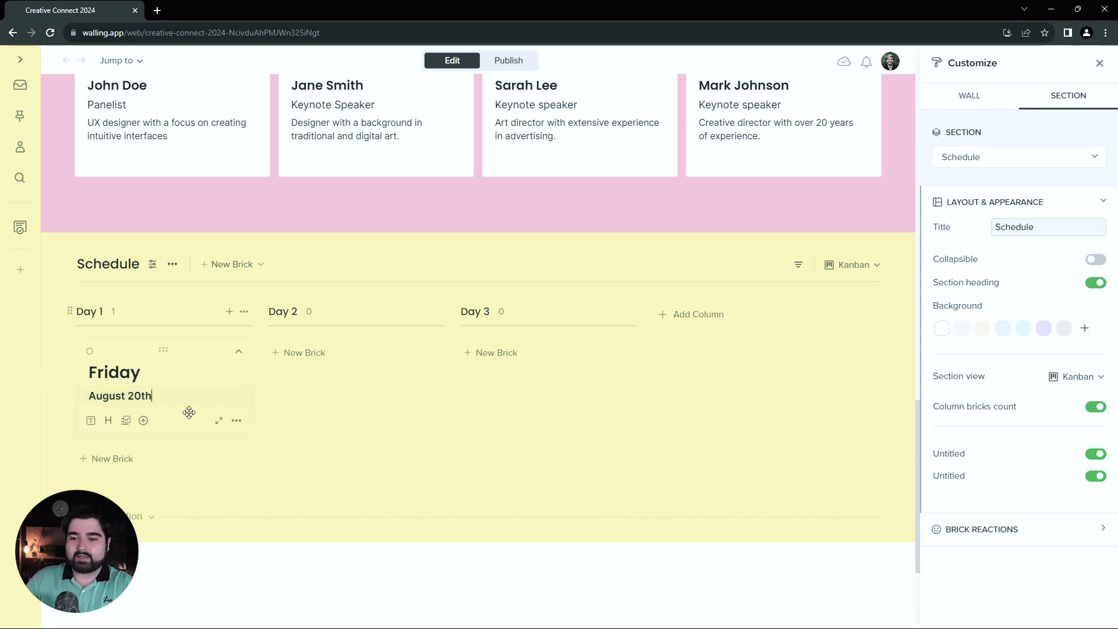
- Add the line "4:00 PM - 6:00 PM: Early check-in and registration" below the date in the Day 1 brick
click(109, 420)
click(109, 438)
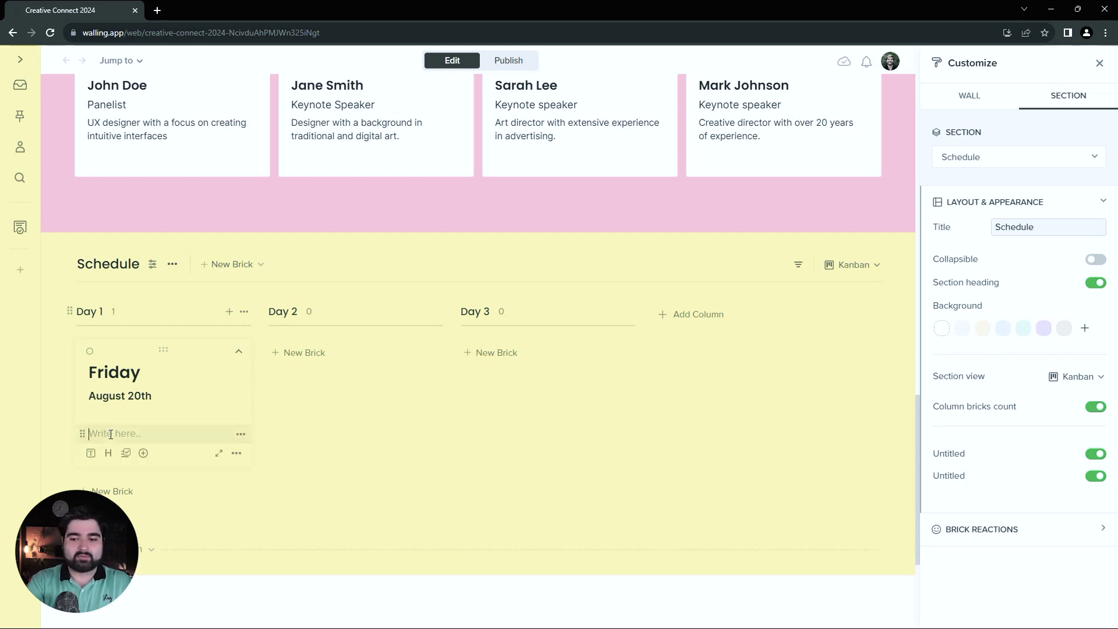
text(4:00 PM - 6:00 PM)
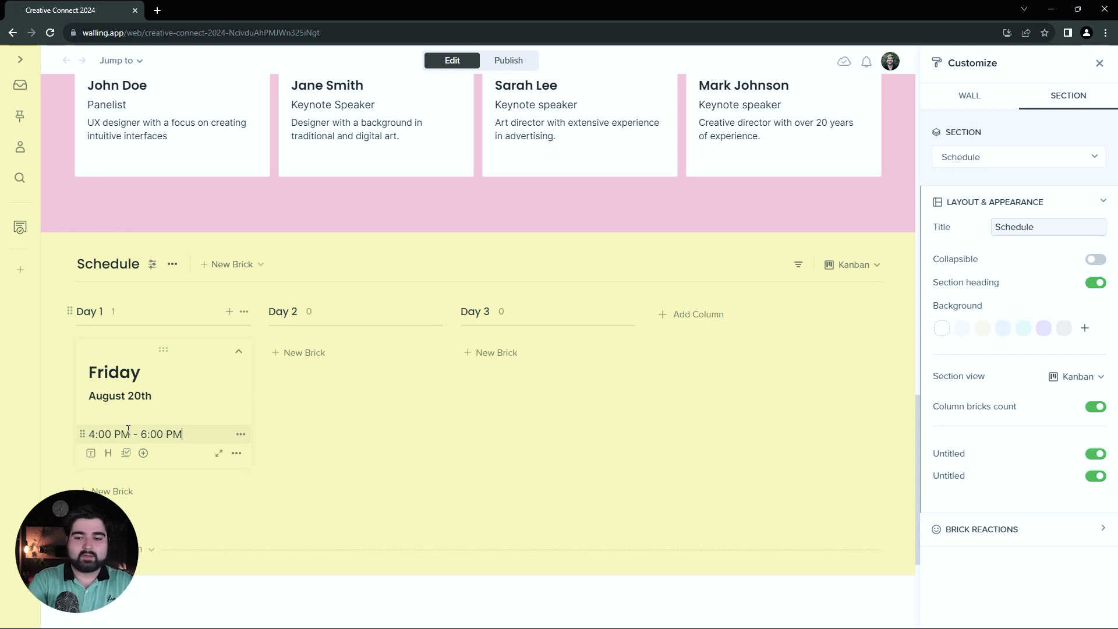
text(: Early check-in and registration)
- Format the "4:00 PM - 6:00 PM: Early check-in and registration" line in the Day 1 brick as Normal text
drag(211, 448, 101, 440)
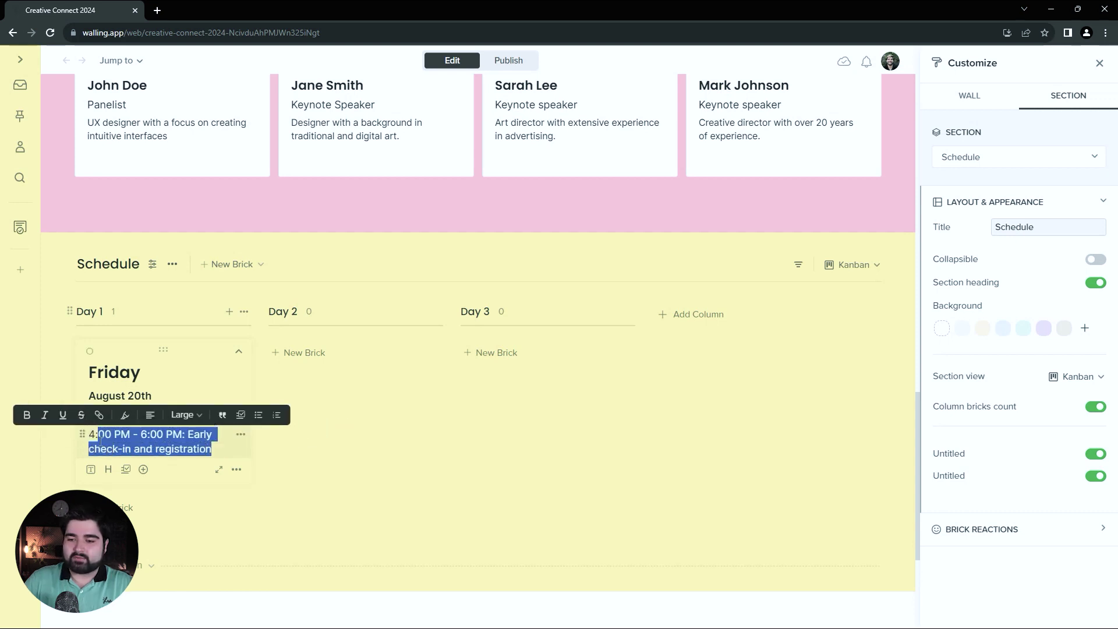
click(187, 415)
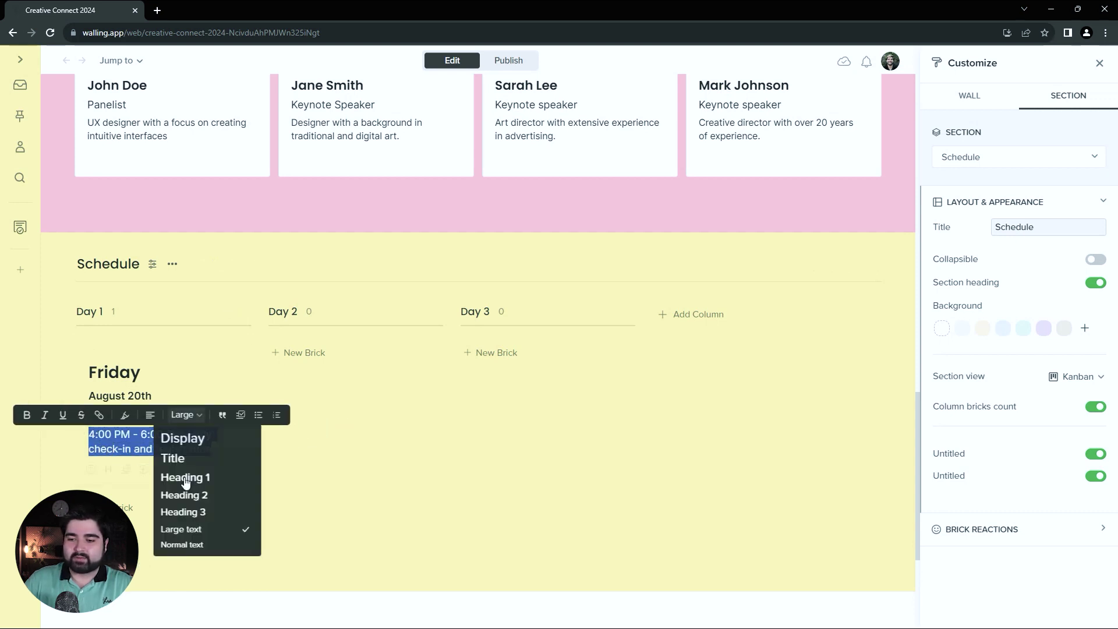
click(185, 545)
click(198, 444)
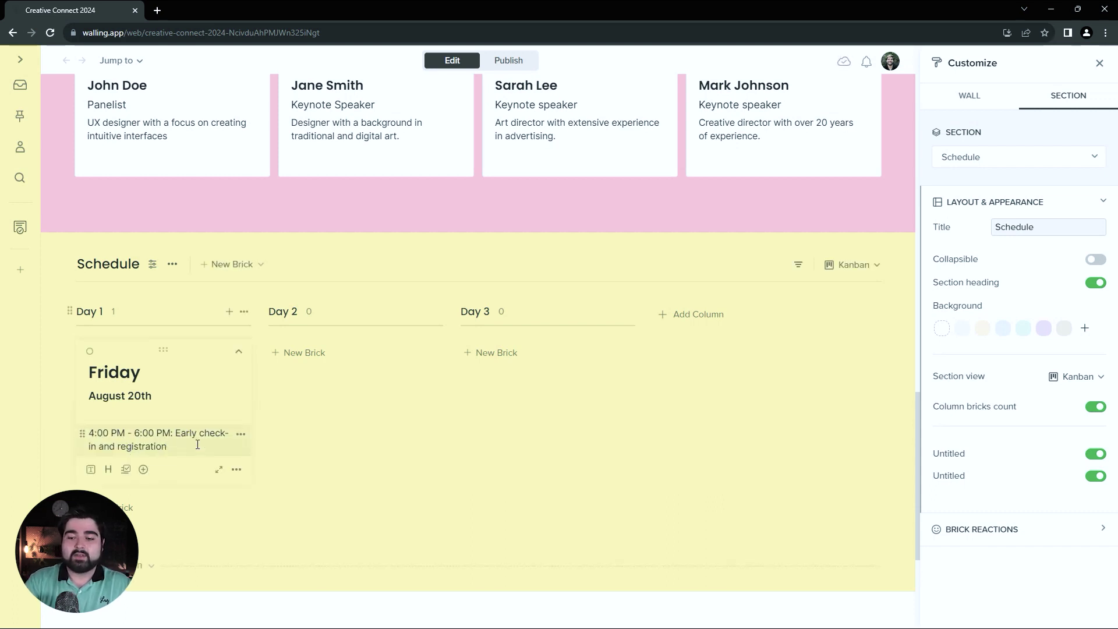
- Add a divider and the line "6:00 PM - 8:00 PM: Welcome reception and networking event" below the check-in line in the Day 1 brick
key(Return)
text(-)
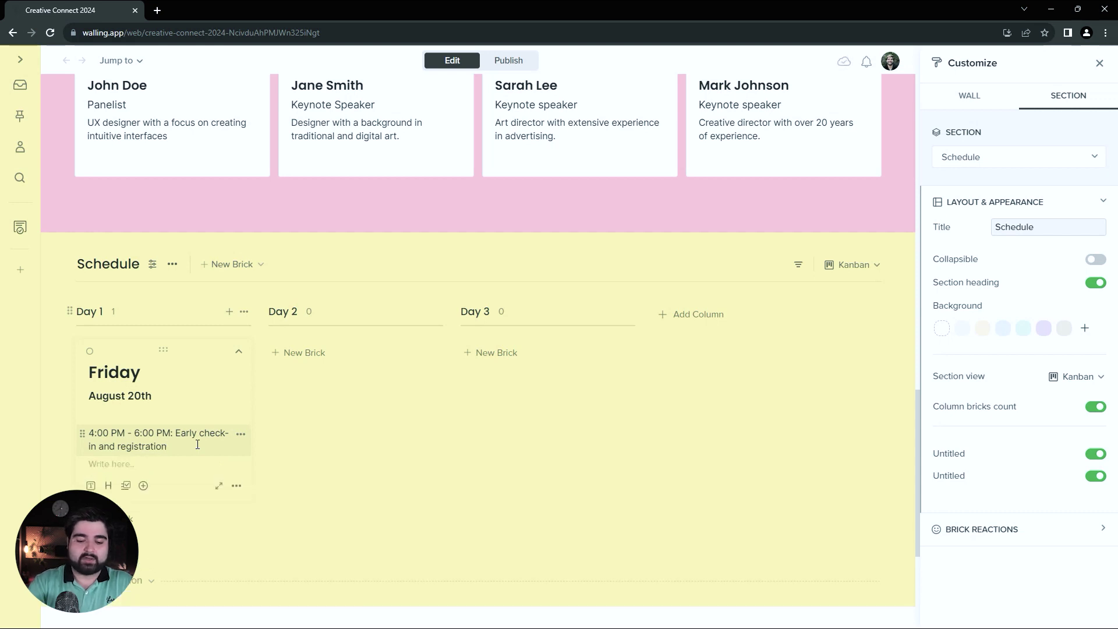
text(--)
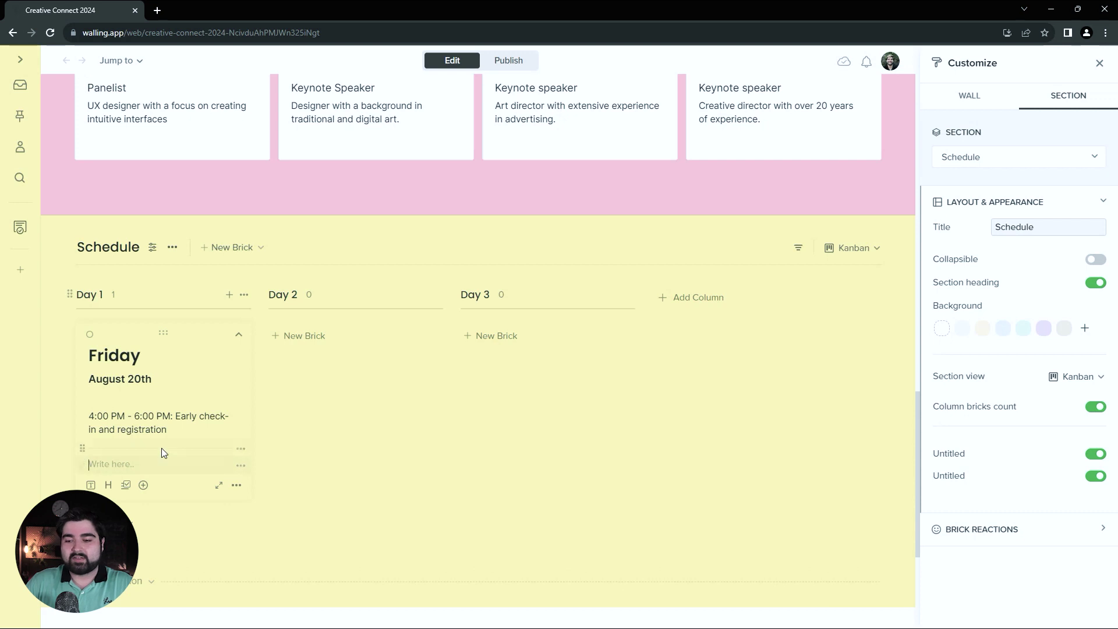
text(6:00 PM - 8:00 PM: Welcome reception and networking event)
click(297, 484)
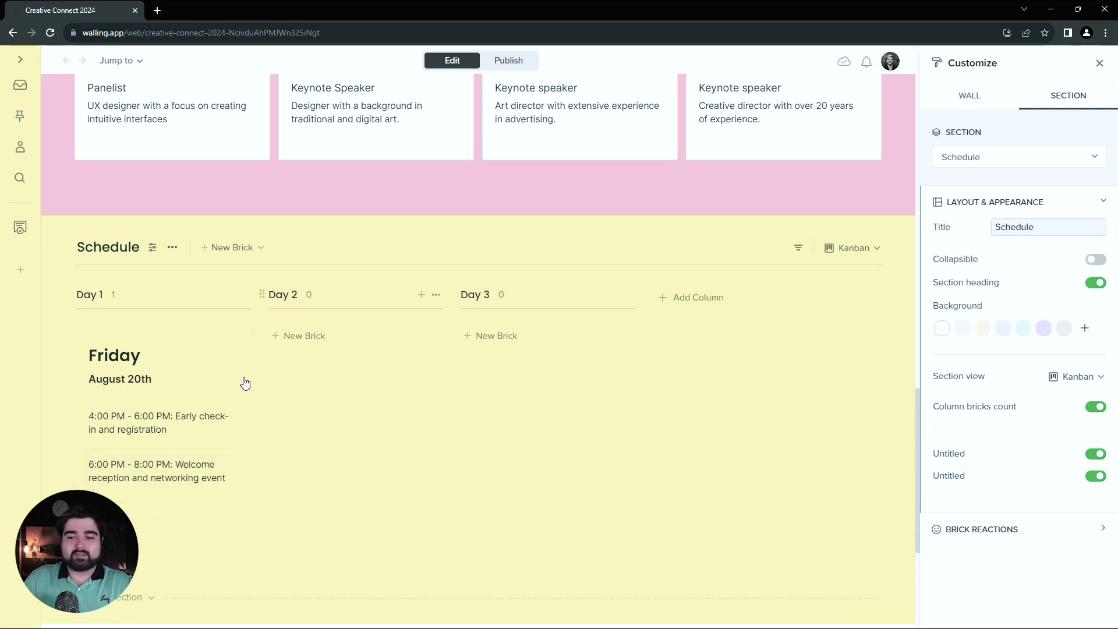
- Duplicate the Friday brick and move the copy into the Day 2 column
click(237, 503)
click(291, 333)
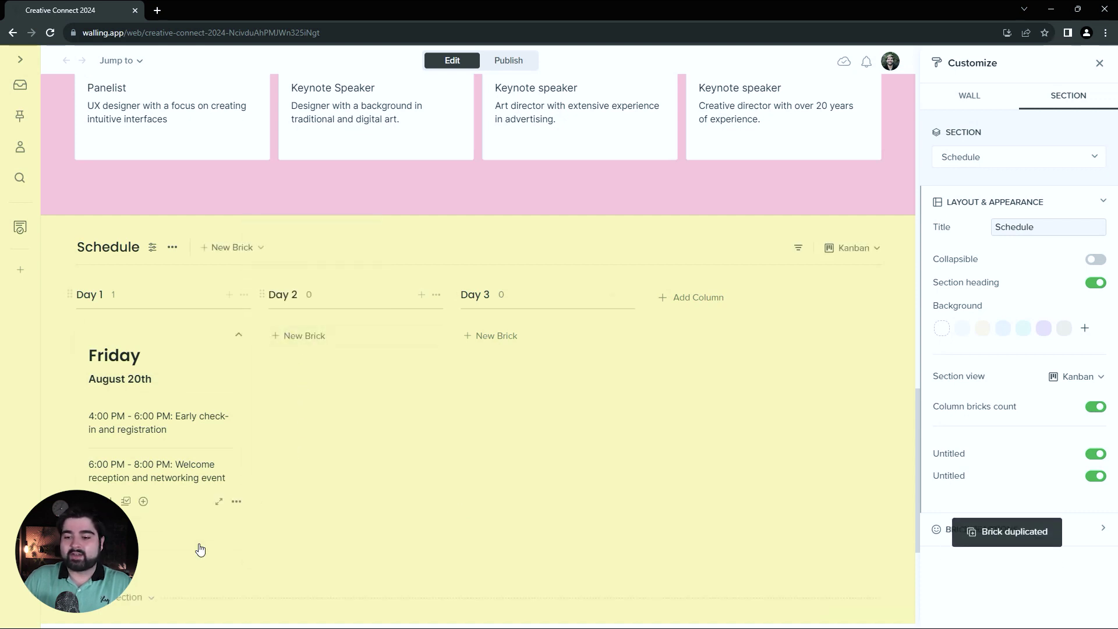
drag(162, 539, 281, 346)
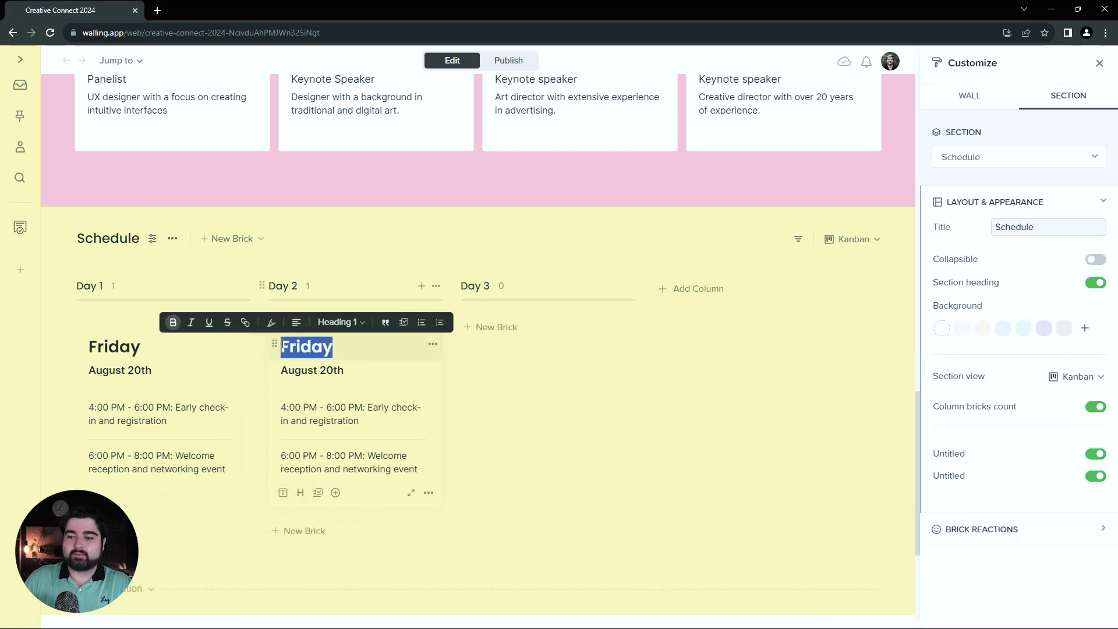
- Change the Day 2 brick to "Saturday", "August 21st", with the 8:00 AM - 9:30 AM breakfast and 9:30 AM - 10:30 AM keynote speech entries
text(Saturday)
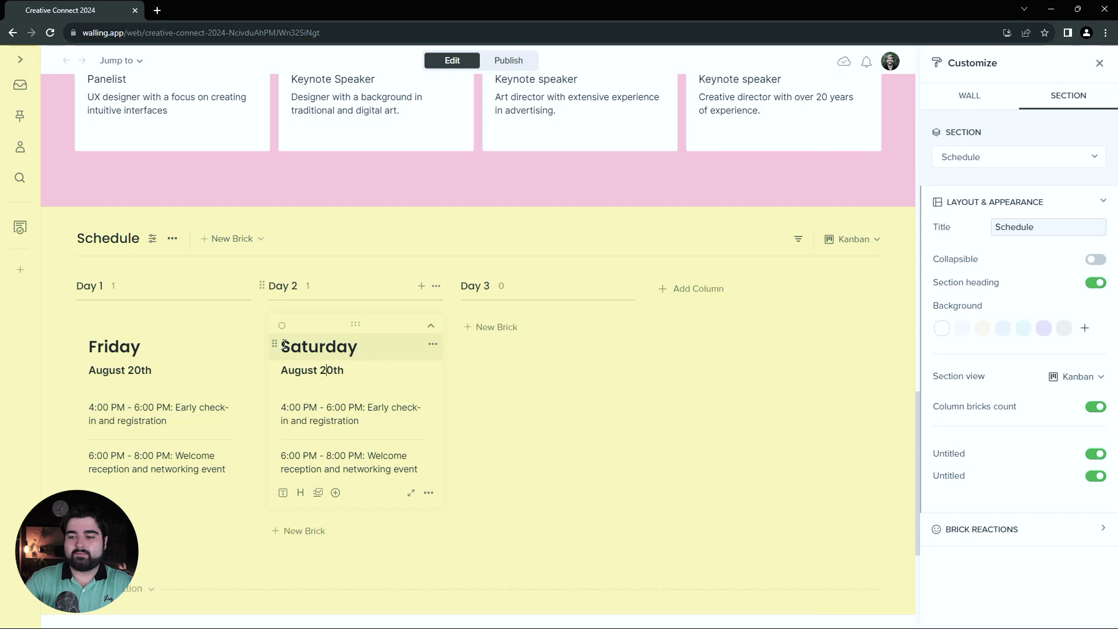
key(Delete)
key(Delete)
key(Delete)
text(1st)
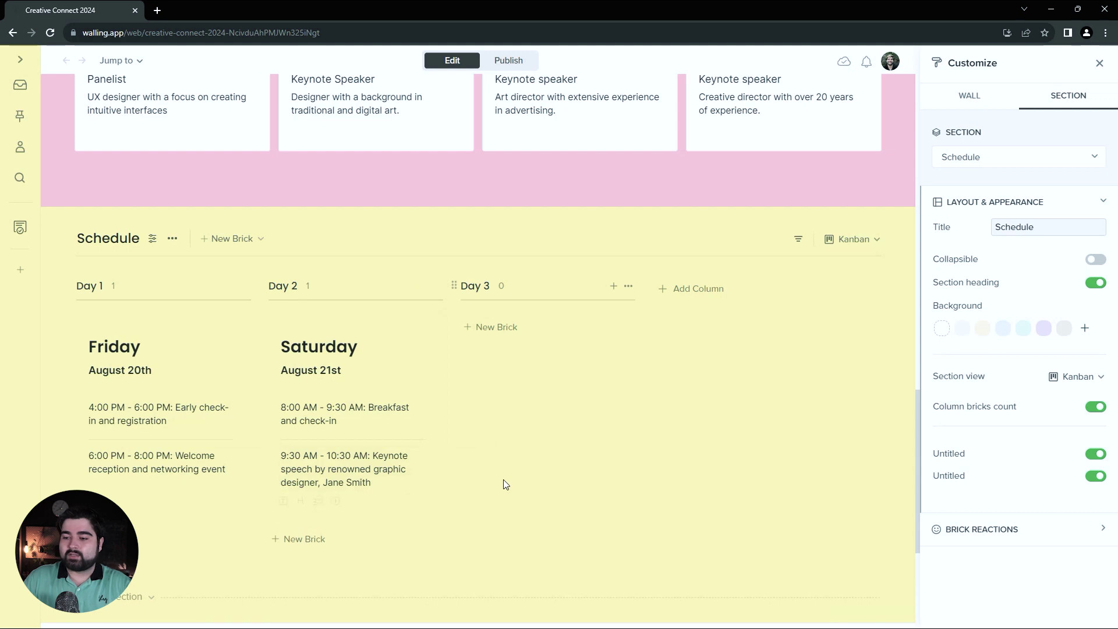
- Add divider-separated entries to the Saturday brick for the 10:30 AM - 11:30 AM panel discussion and 11:30 AM - 12:30 PM breakout sessions
scroll(357, 440, down, 1)
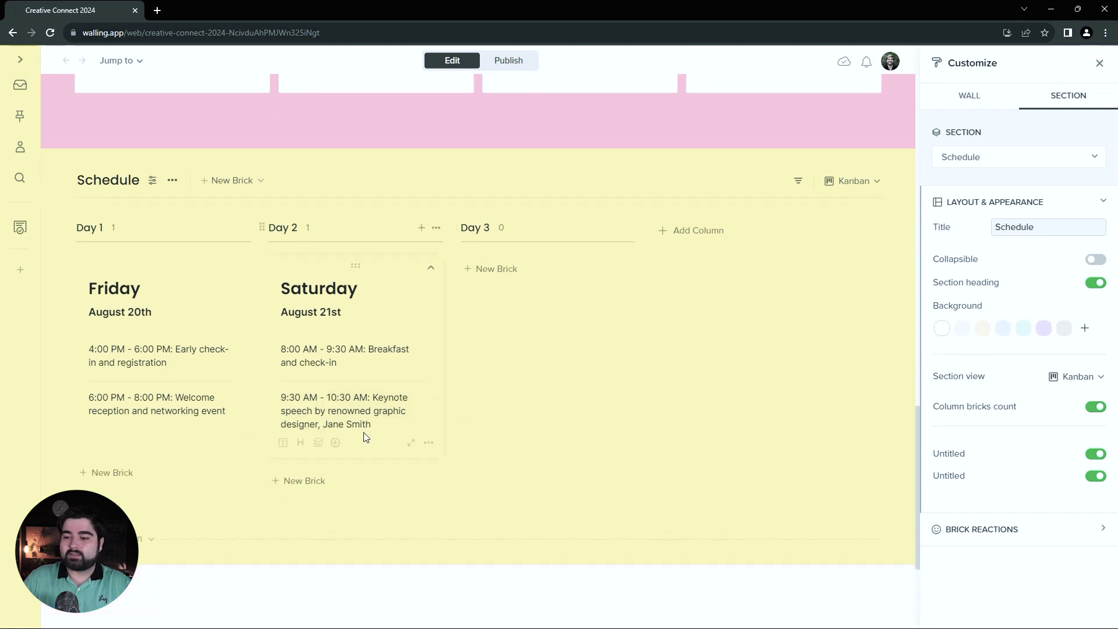
key(Return)
text(10:30 AM - 11:30 AM: Panel discussion on the future of design, featuring industry experts)
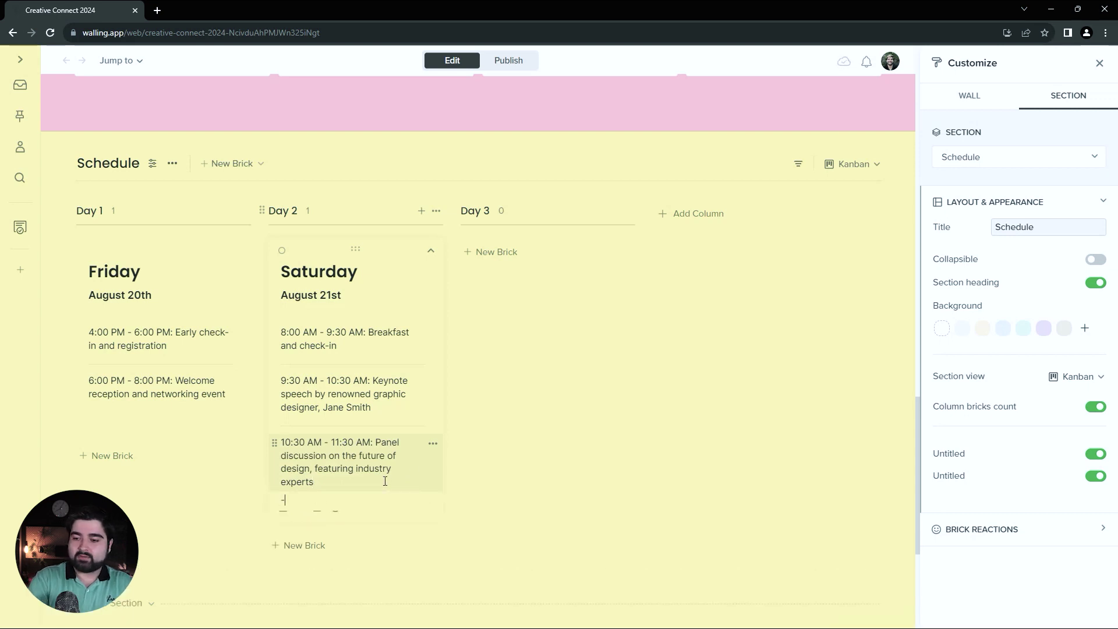
text(11:30 AM - 12:30 PM: Breakout sessions on various design topics, led by experienced designers)
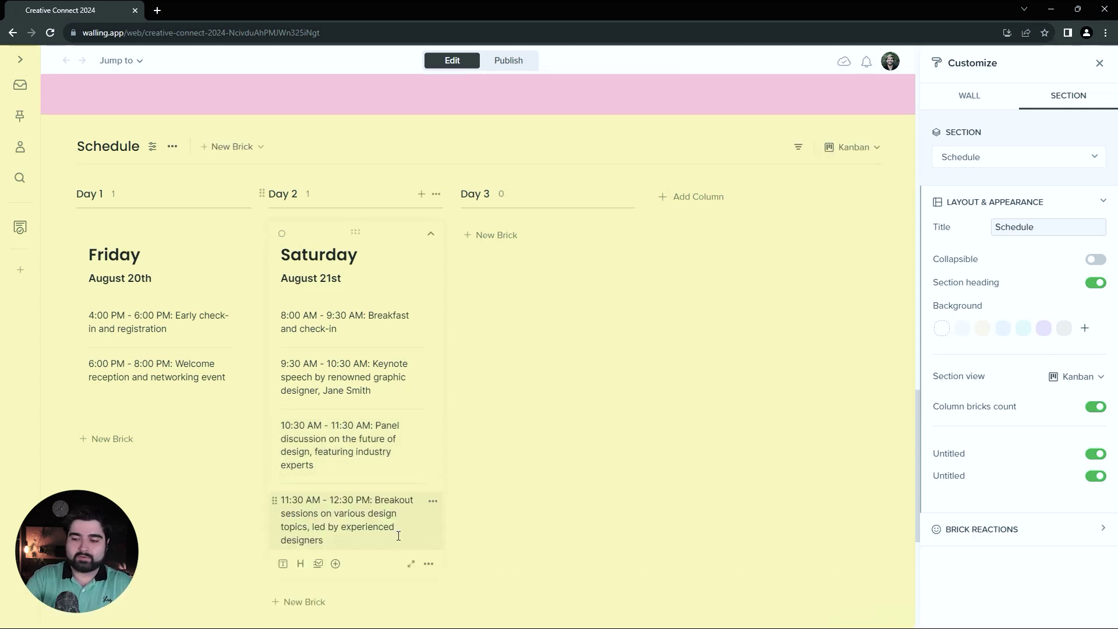
- Add a divider and "1:30 PM - 2:30 PM: Breakout sessions on various design topics, led by experienced designers" at the end of the Saturday brick
key(Return)
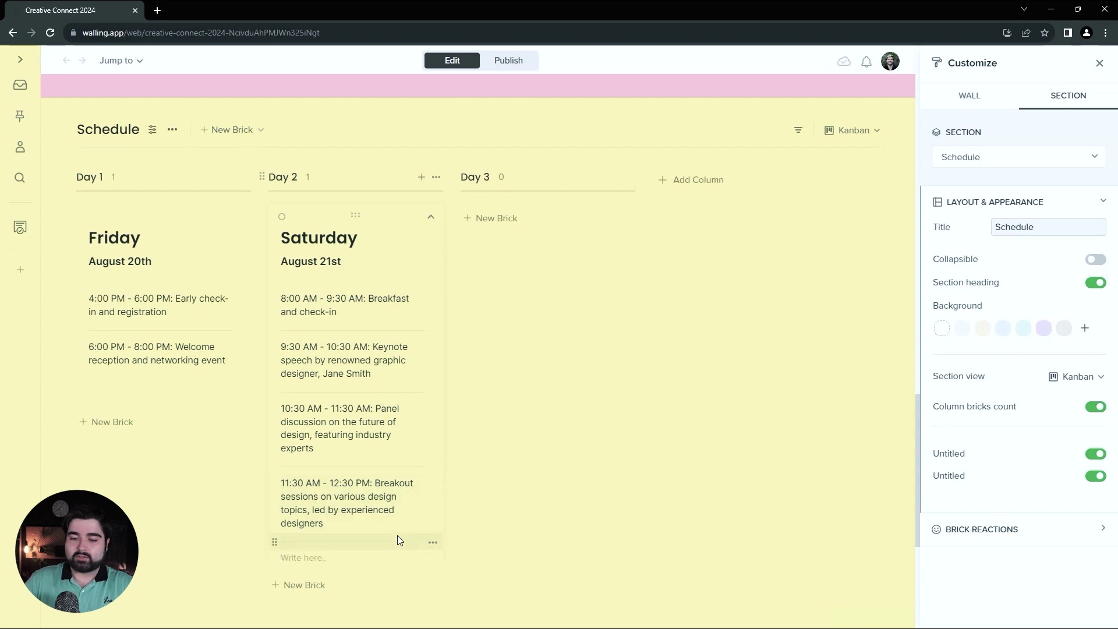
key(alt+Tab)
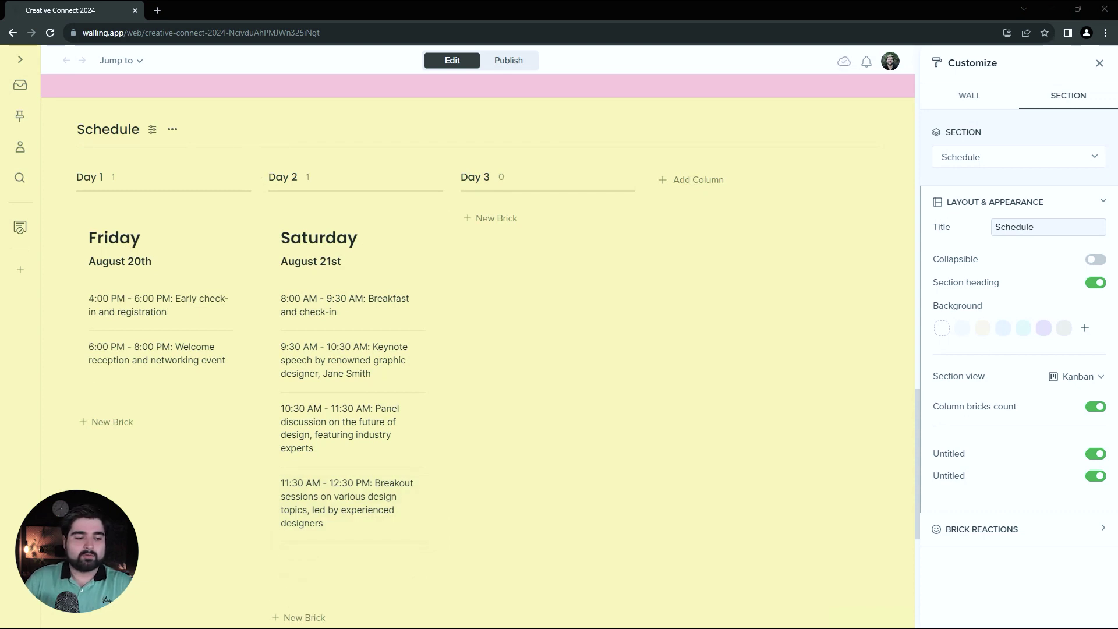
key(alt+Tab)
text(1:30 PM - 2:30 PM: Breakout sessions on various design topics, led by experienced designers)
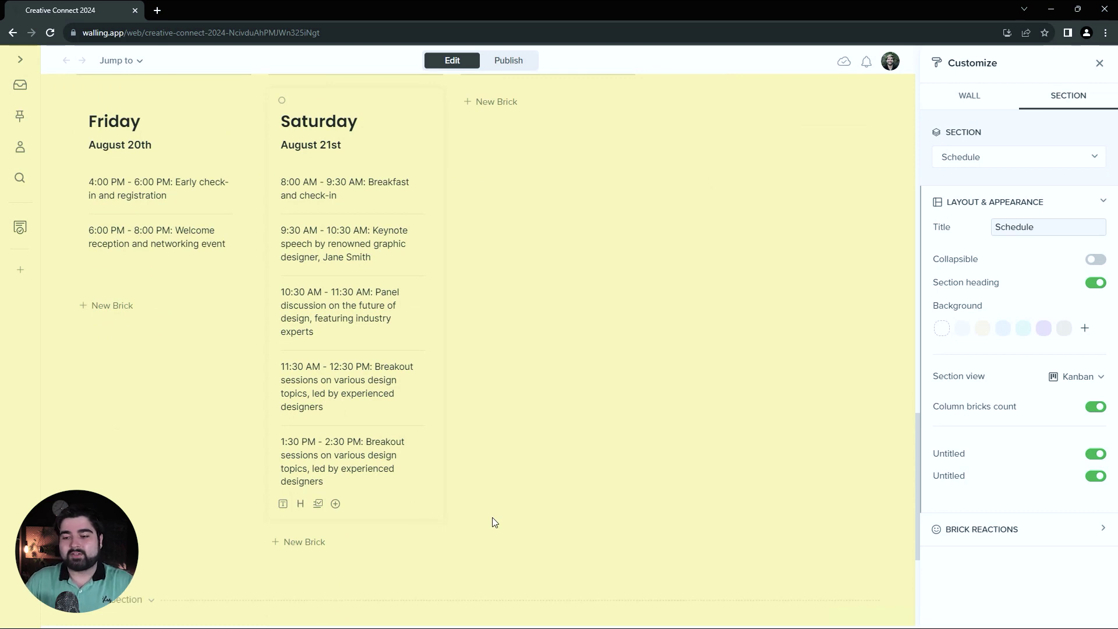
- Widen the Day 2 column so its schedule entries wrap onto fewer lines
scroll(491, 518, up, 1)
scroll(483, 383, down, 1)
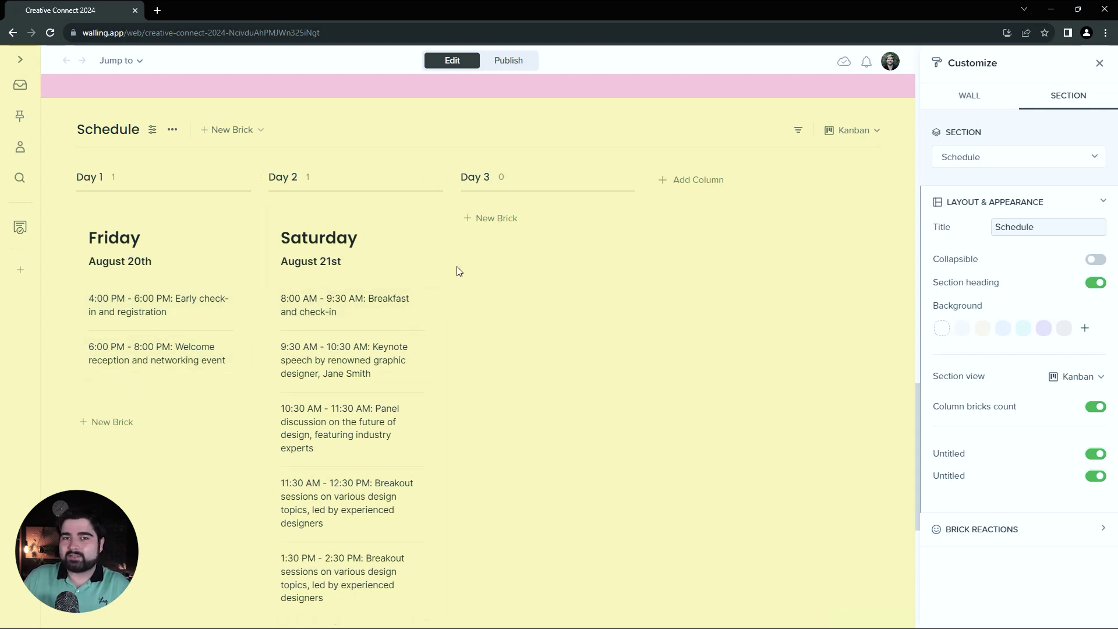
drag(450, 174, 548, 185)
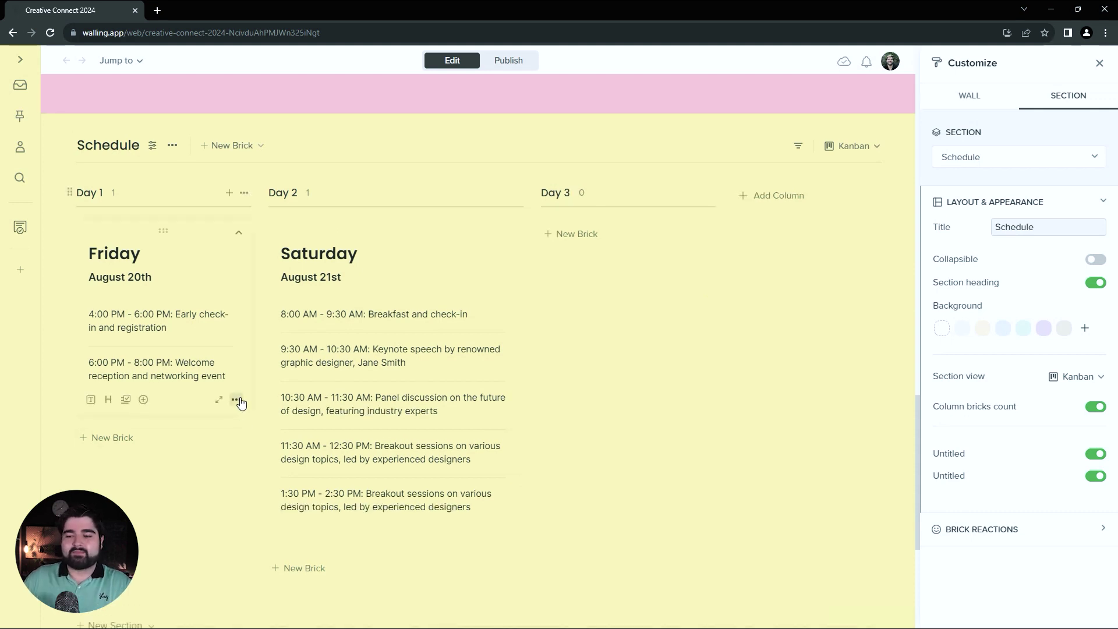
- Duplicate the Friday brick again and move the copy into the Day 3 column
click(237, 400)
click(294, 333)
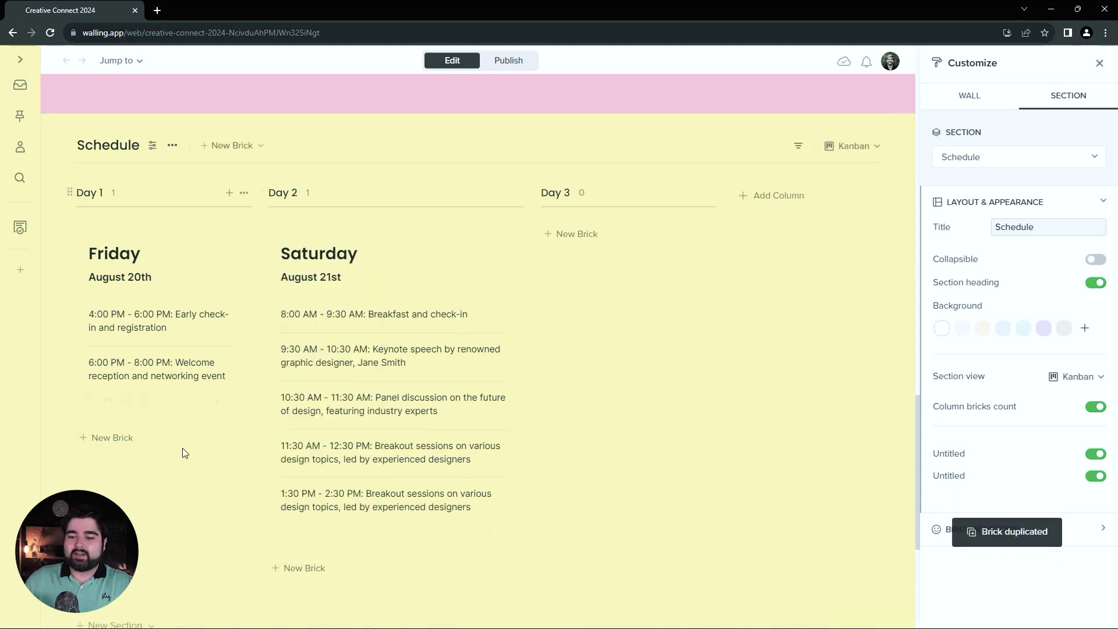
drag(175, 431, 555, 243)
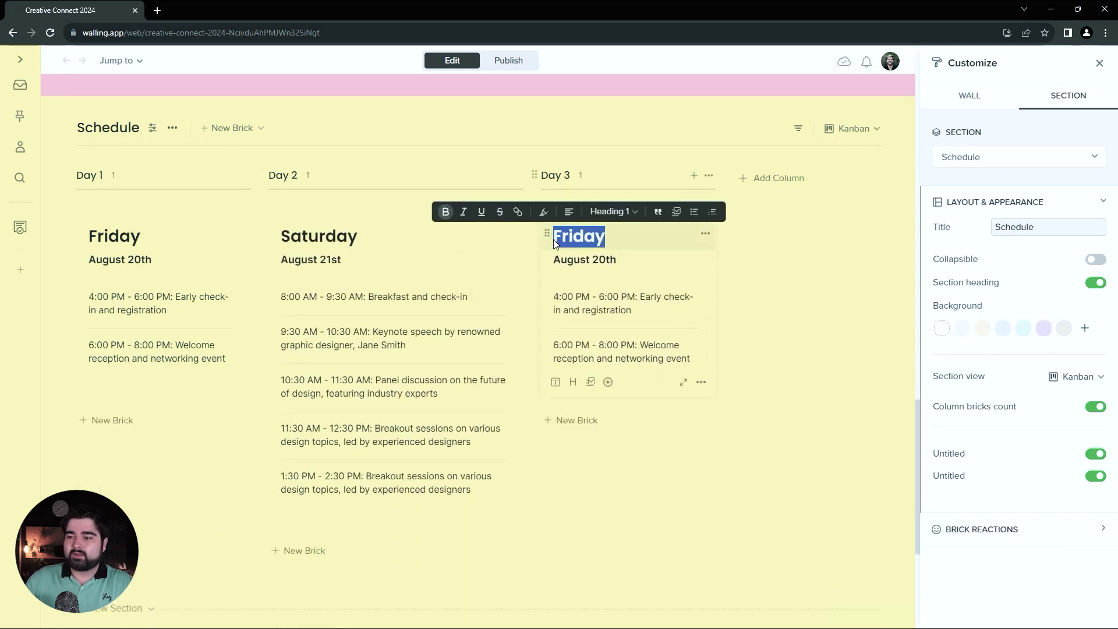
- Change the Day 3 brick to "Sunday", "August 22nd", with the 9:00 AM - 11:00 AM guided tour and 11:00 AM - 12:00 PM brunch entries
text(Sunday)
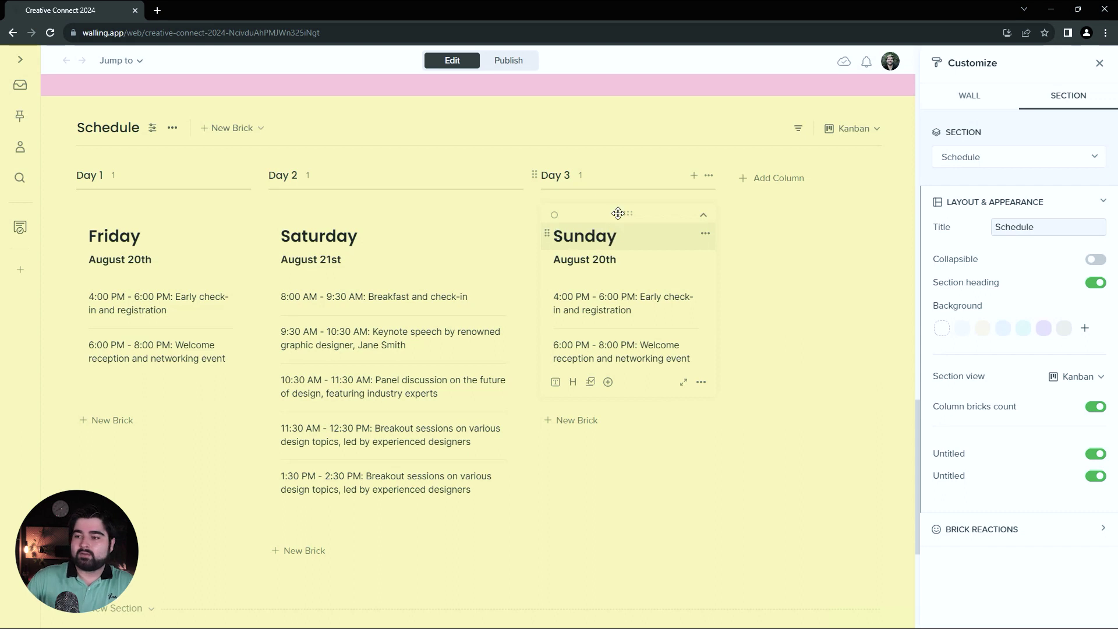
drag(601, 259, 605, 259)
text(2nd)
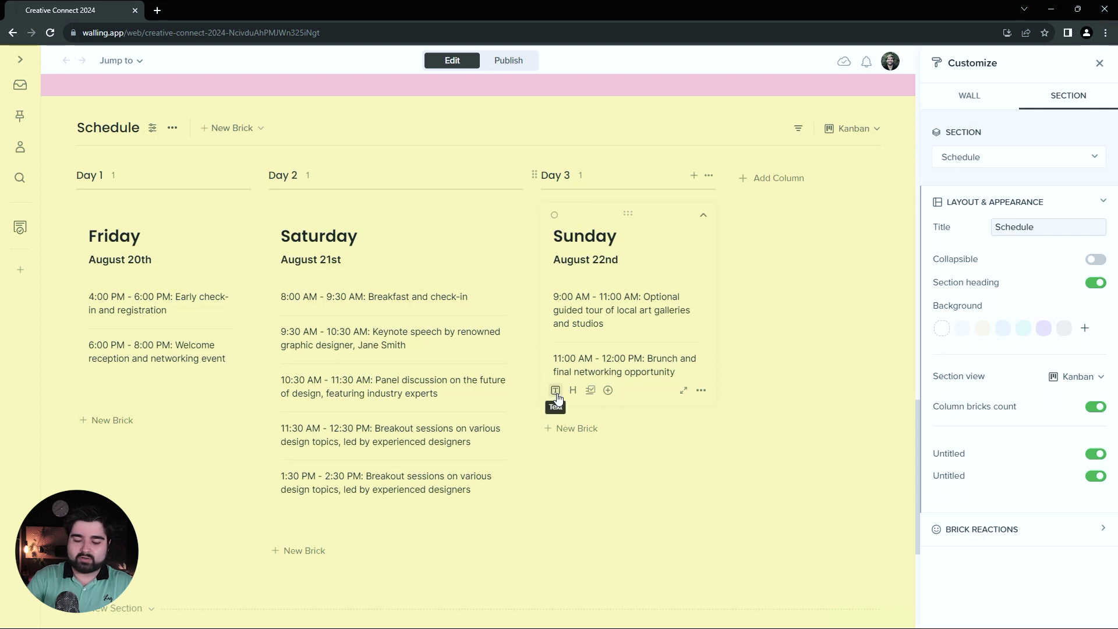
- Add a divider and the line "12:00 PM: Event concludes" at the end of the Sunday brick
click(556, 395)
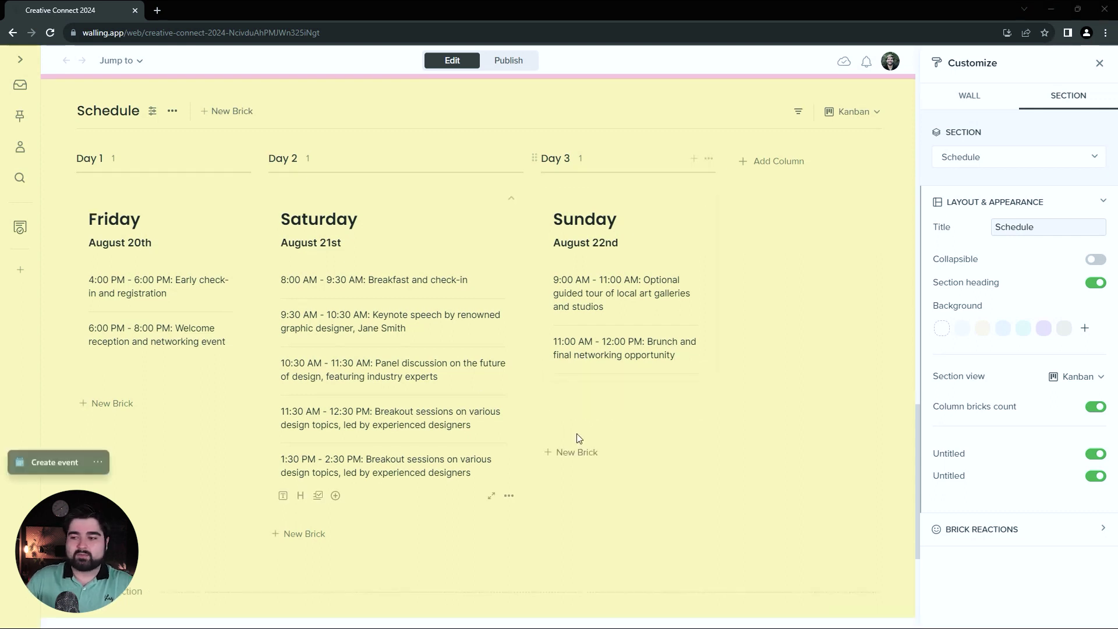
text(12:00 PM: Event concludes)
click(682, 483)
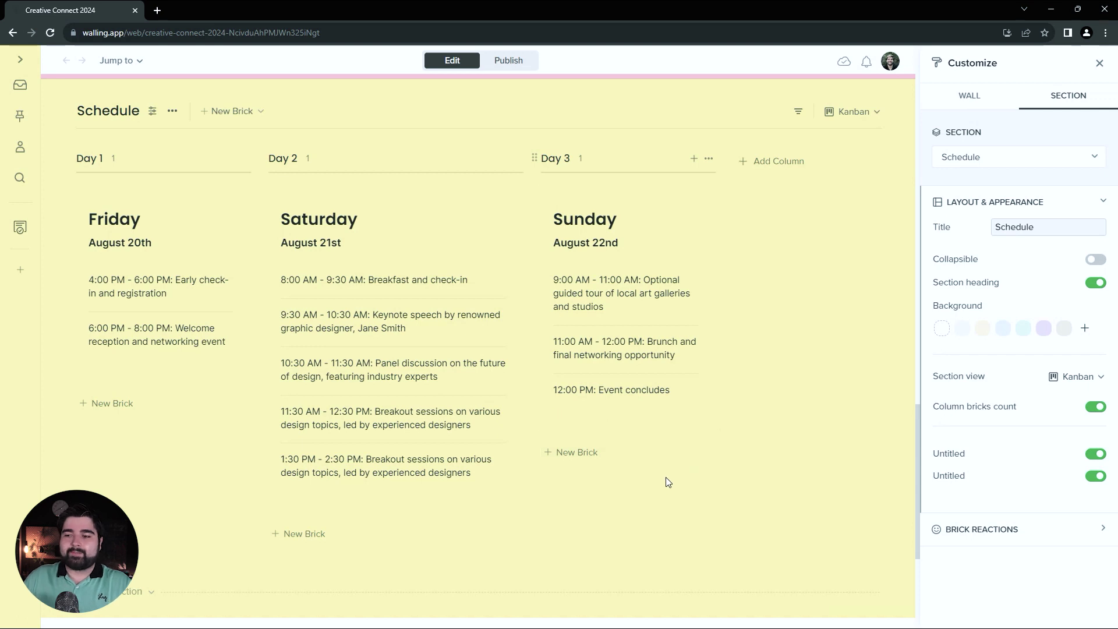
- Add a section named "Register" below Schedule, give it the light grey suggested background color and hide its section heading
scroll(477, 349, down, 2)
click(113, 474)
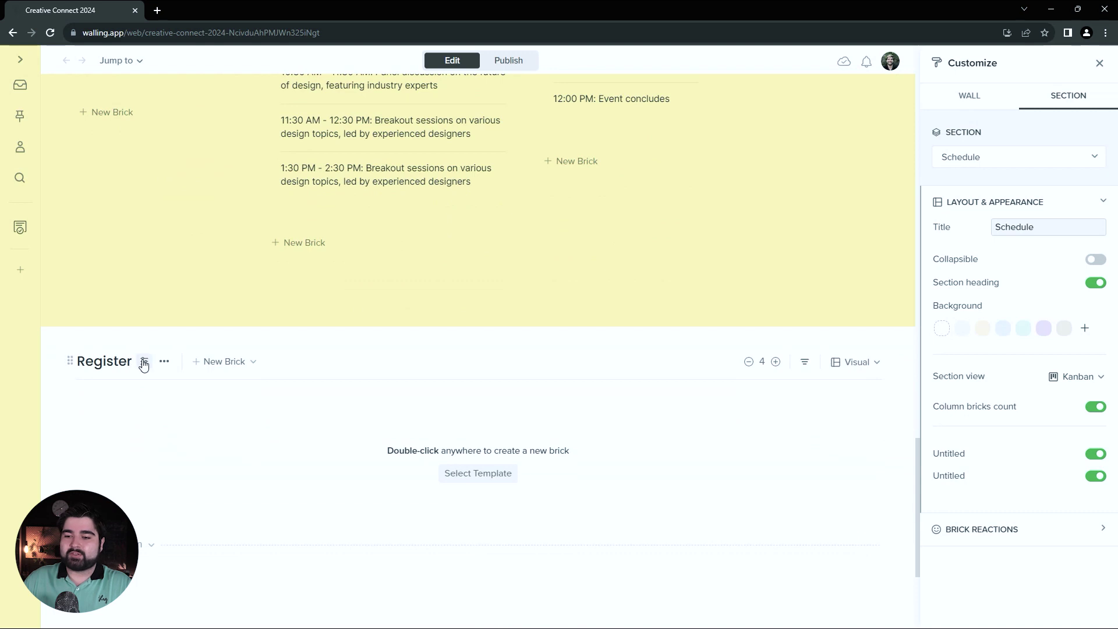
click(144, 362)
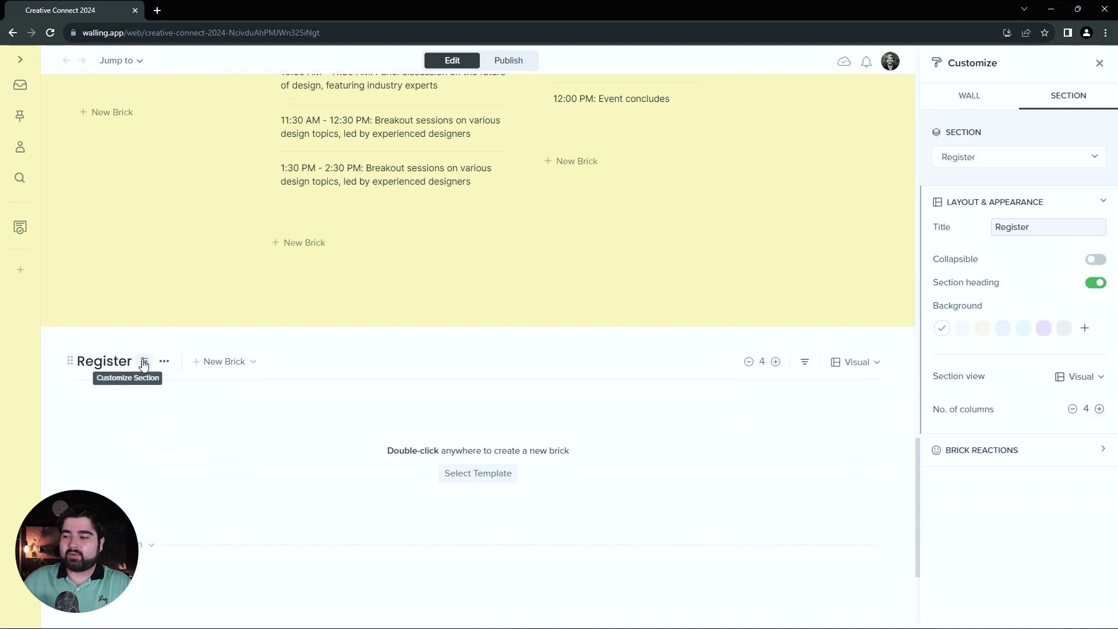
click(1084, 329)
click(1031, 502)
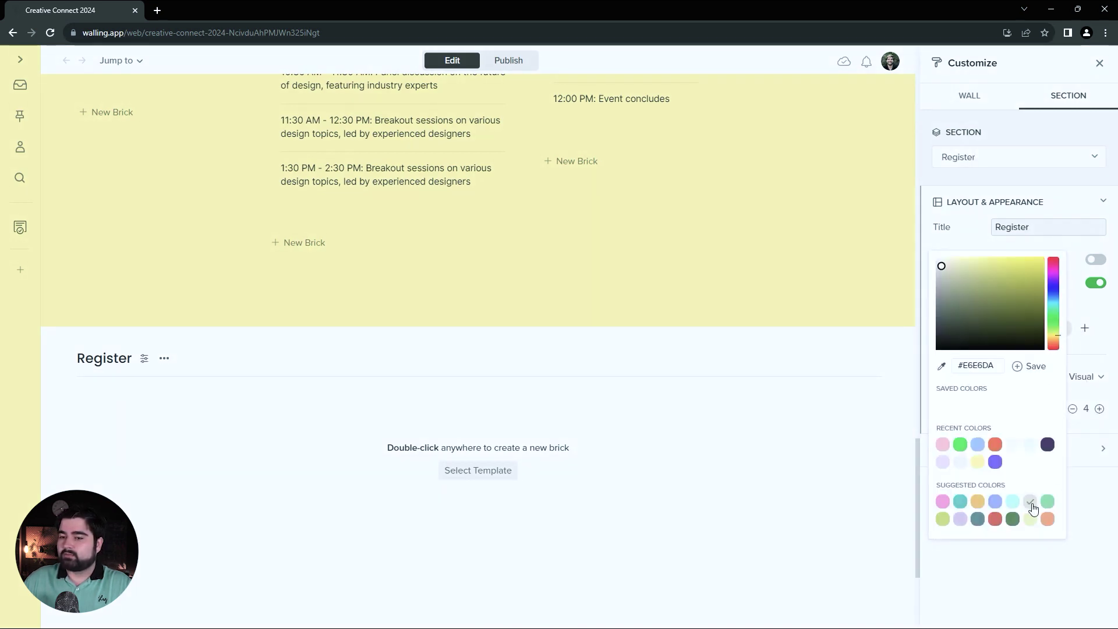
click(1095, 284)
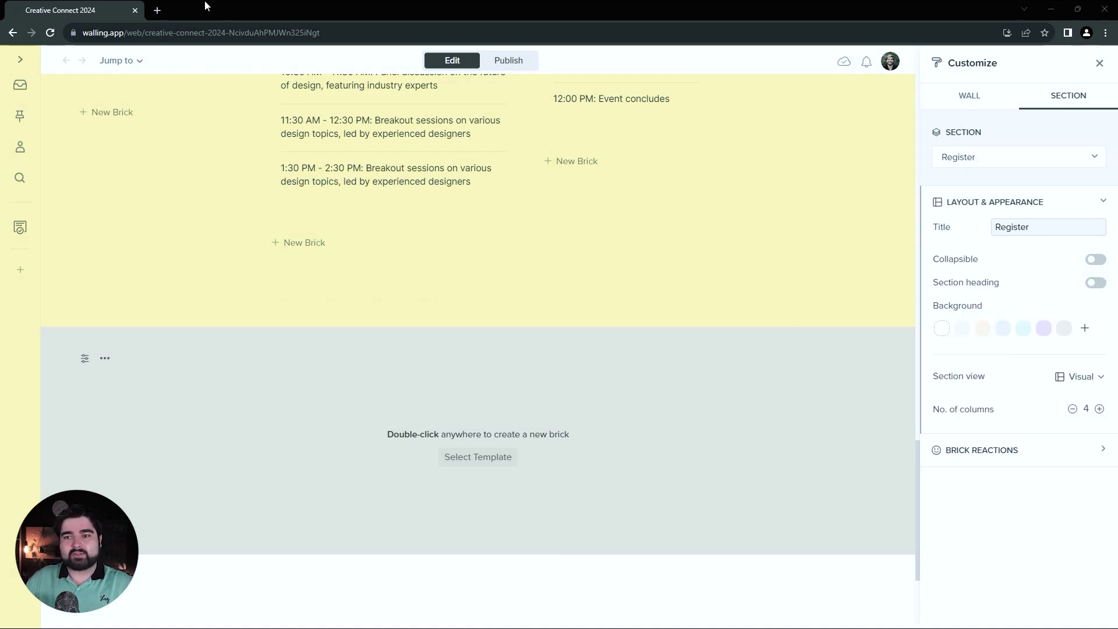
- Open the SUMMIT One Vanderbilt page on Google Maps in a new browser tab and copy its URL
click(158, 11)
key(ctrl+v)
key(Return)
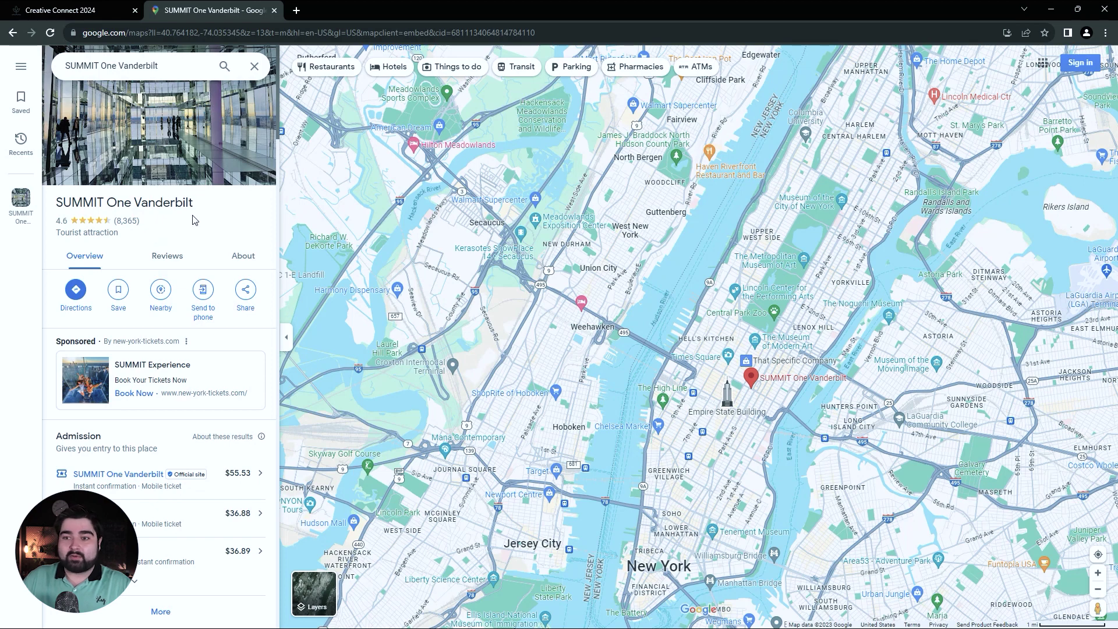
click(410, 32)
key(ctrl+c)
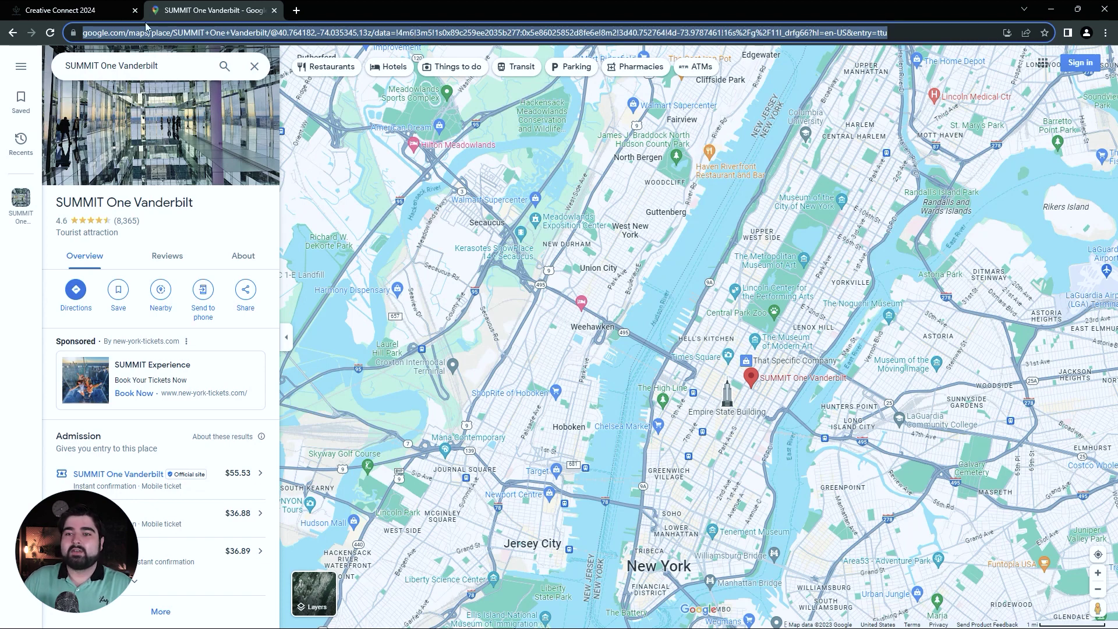
- Back on the Creative Connect 2024 wall, add a brick to the Register section and embed the copied Google Maps link as a map
click(116, 10)
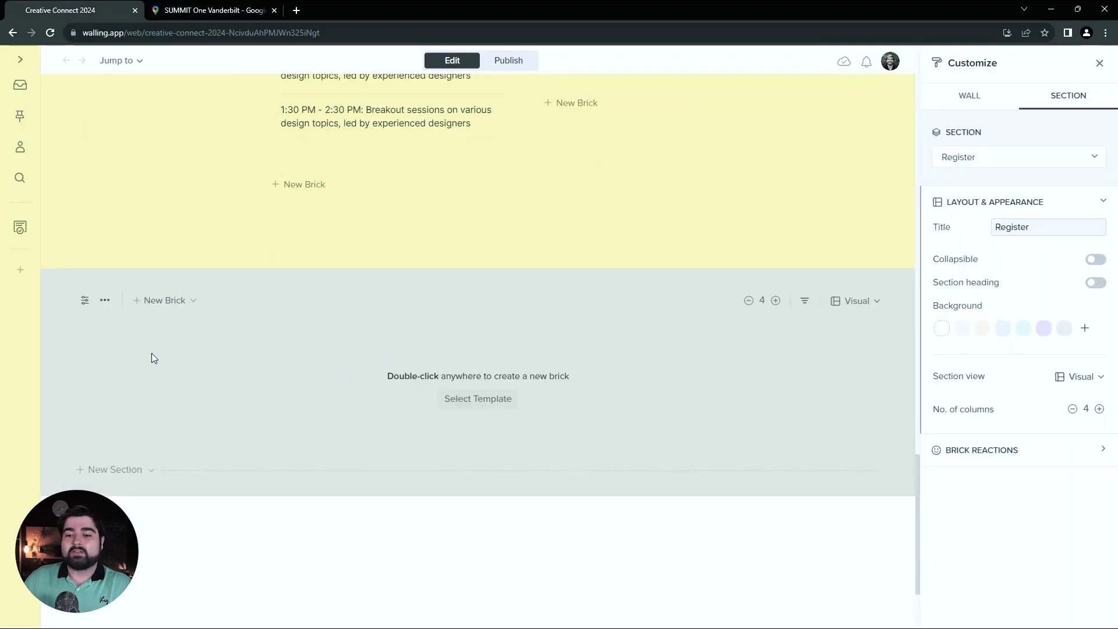
double_click(151, 358)
click(160, 374)
key(ctrl+v)
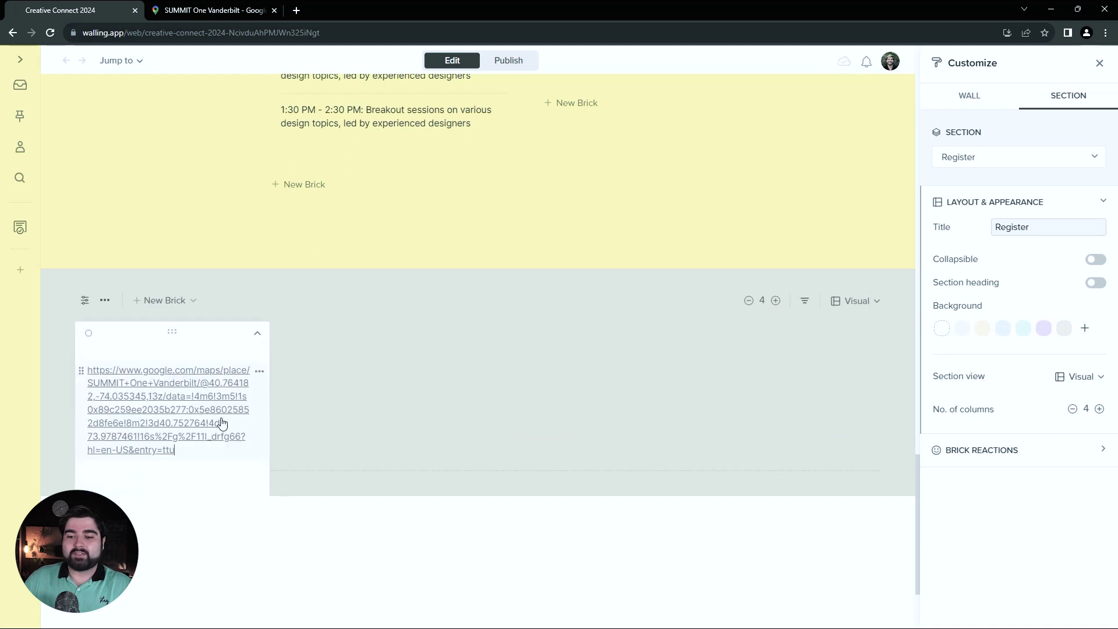
click(259, 371)
click(308, 387)
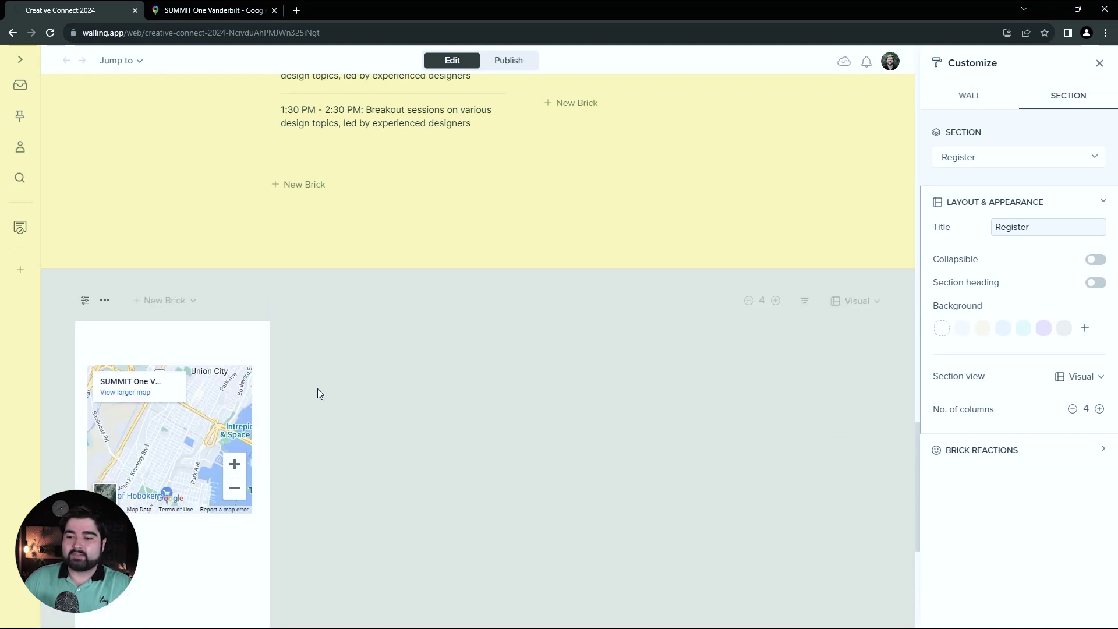
click(173, 533)
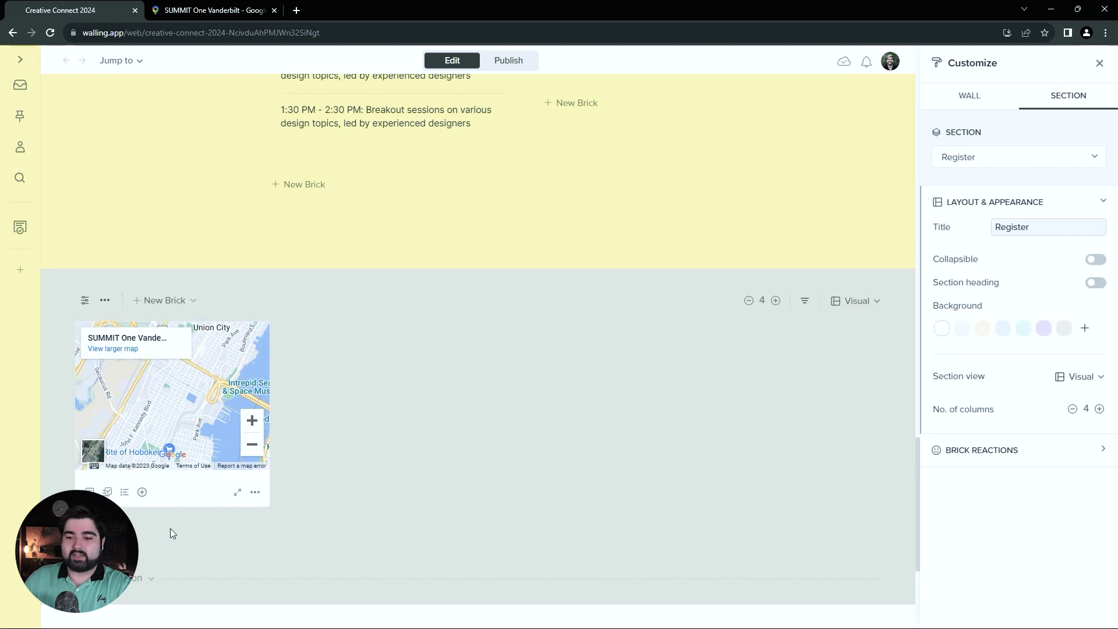
- Widen the venue map brick to two columns and make its background transparent
drag(269, 369, 517, 369)
right_click(335, 487)
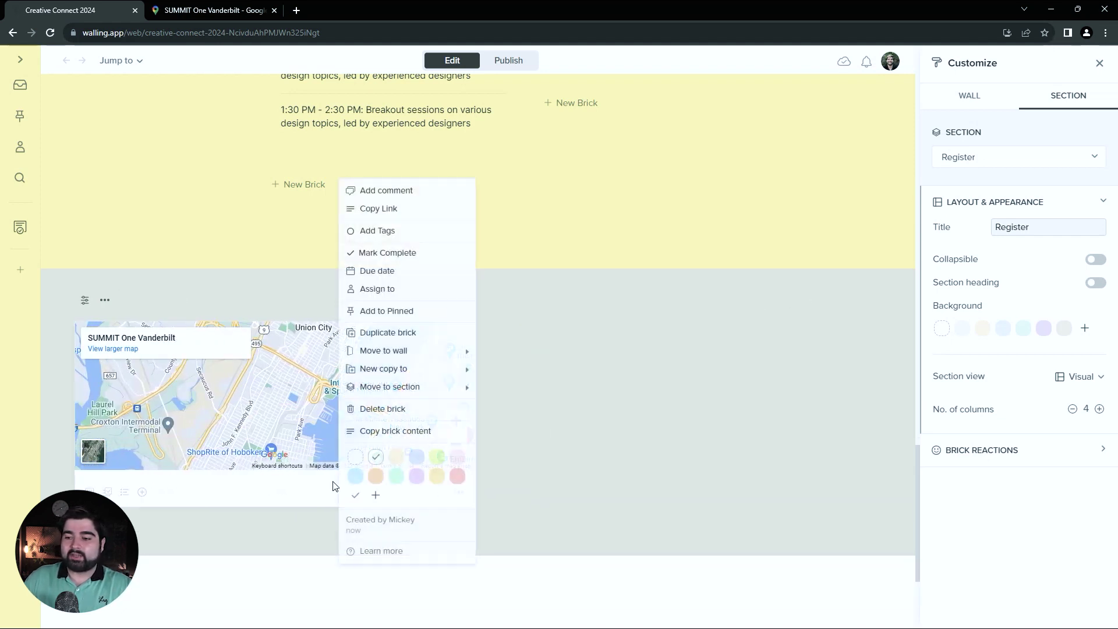
click(552, 460)
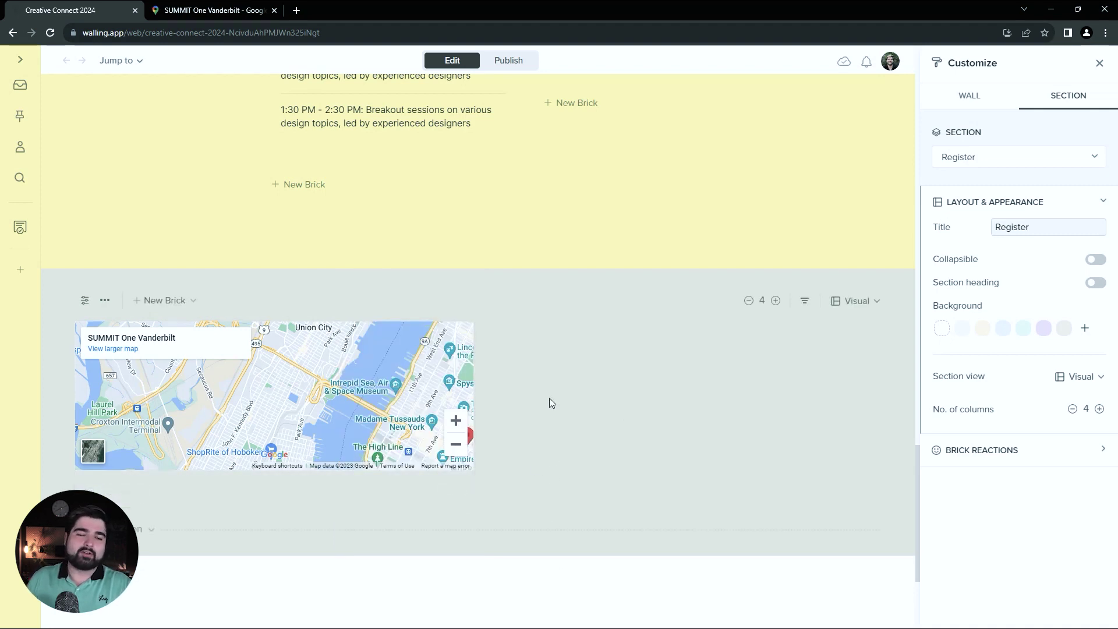
- Add a second brick beside the map, widen it across the remaining two columns and make its background transparent
click(523, 374)
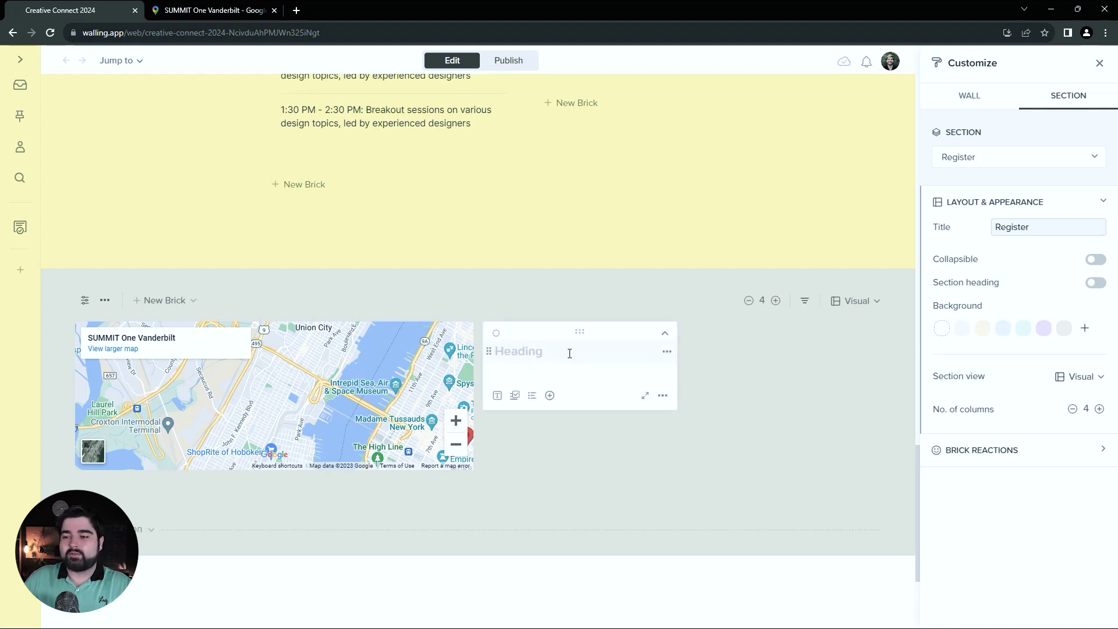
drag(676, 358, 887, 360)
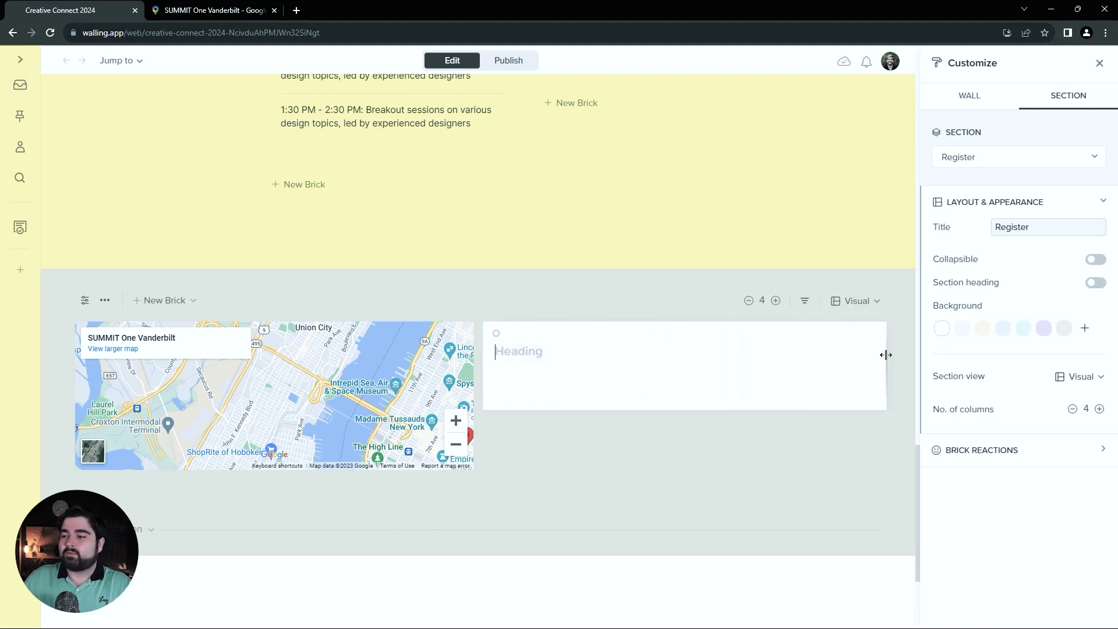
right_click(742, 338)
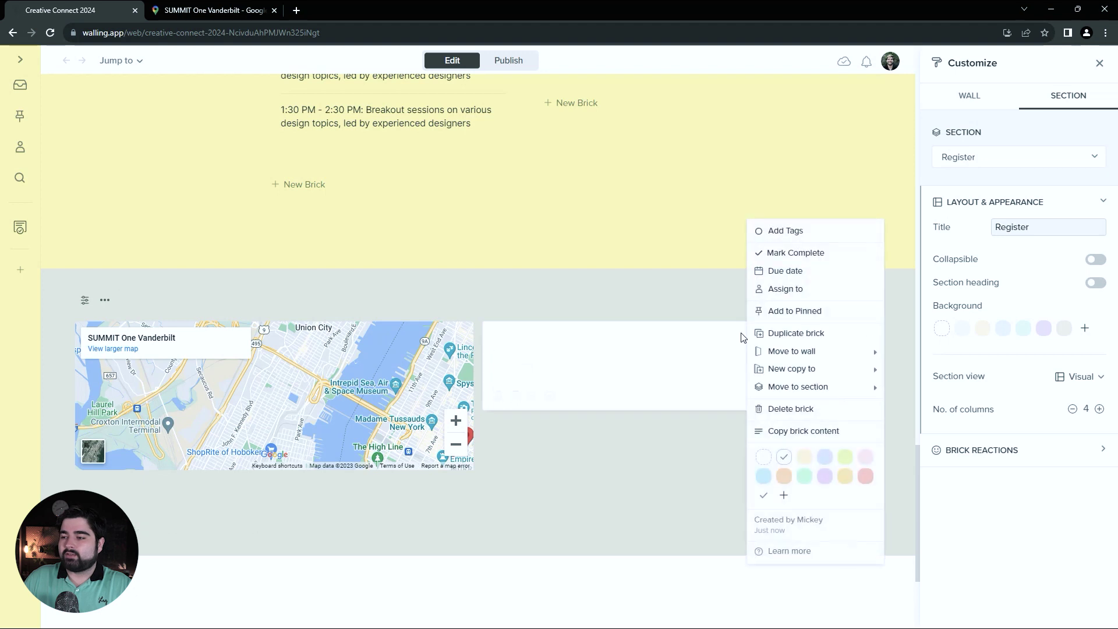
click(739, 452)
- Enter the heading "Save your spot" in the new brick and give it the Title text style
click(509, 353)
text(Save your spot)
drag(590, 352, 494, 353)
click(574, 330)
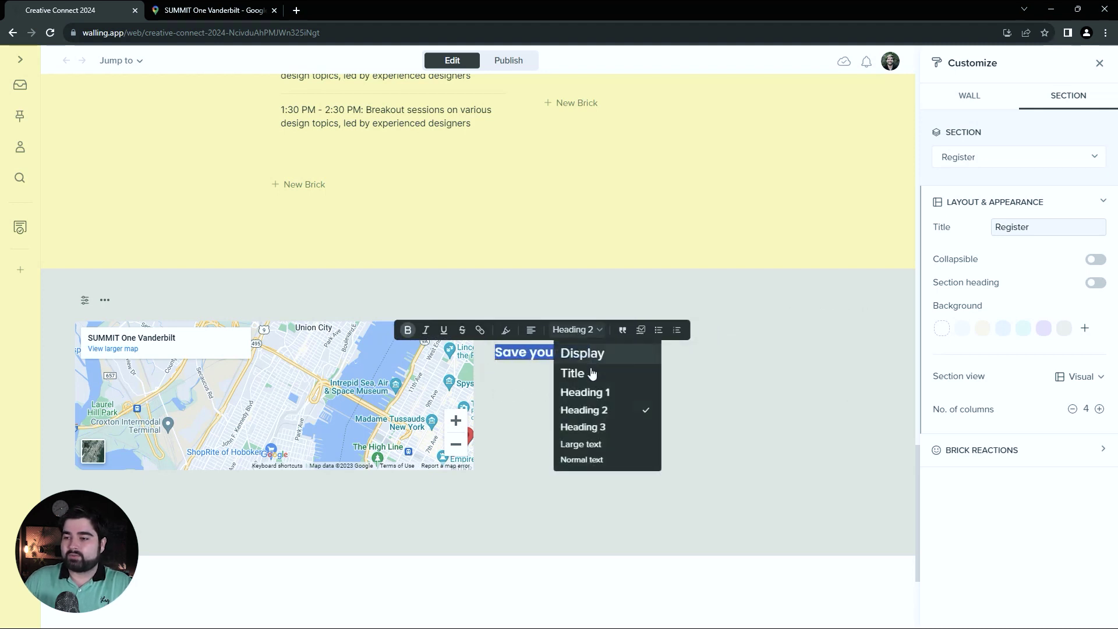
click(591, 372)
- Below the heading, add "A unique event filled with networking, workshops, seminars, and engaging conversations with the industry's leading experts."
click(687, 368)
key(Return)
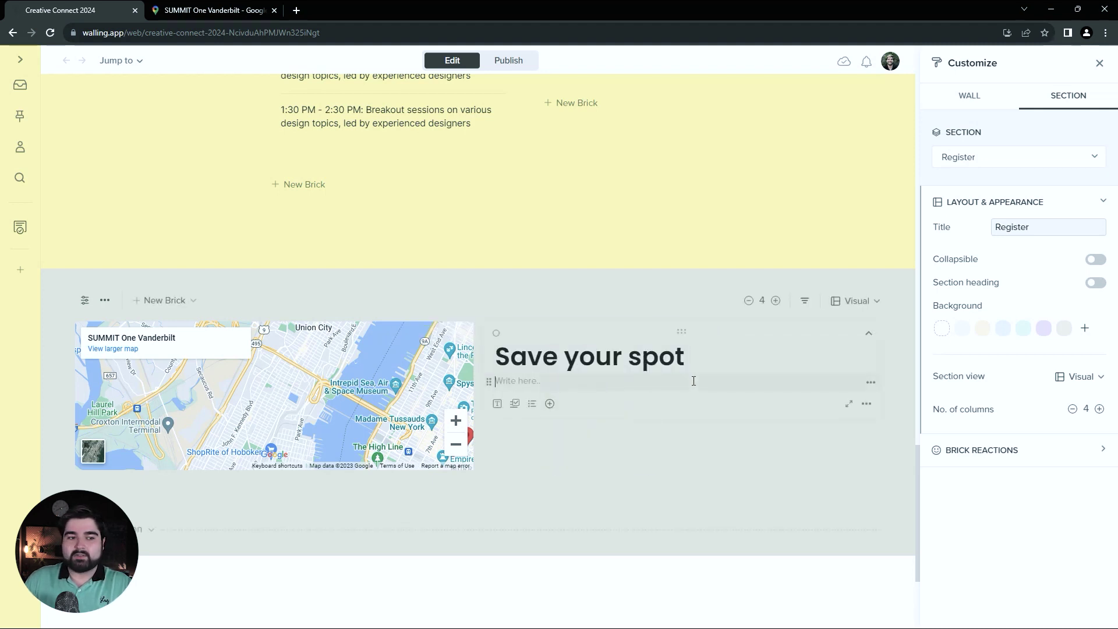
text(A unique event filled with networking, workshops, seminars, and engaging conversations with the industry's leading experts.)
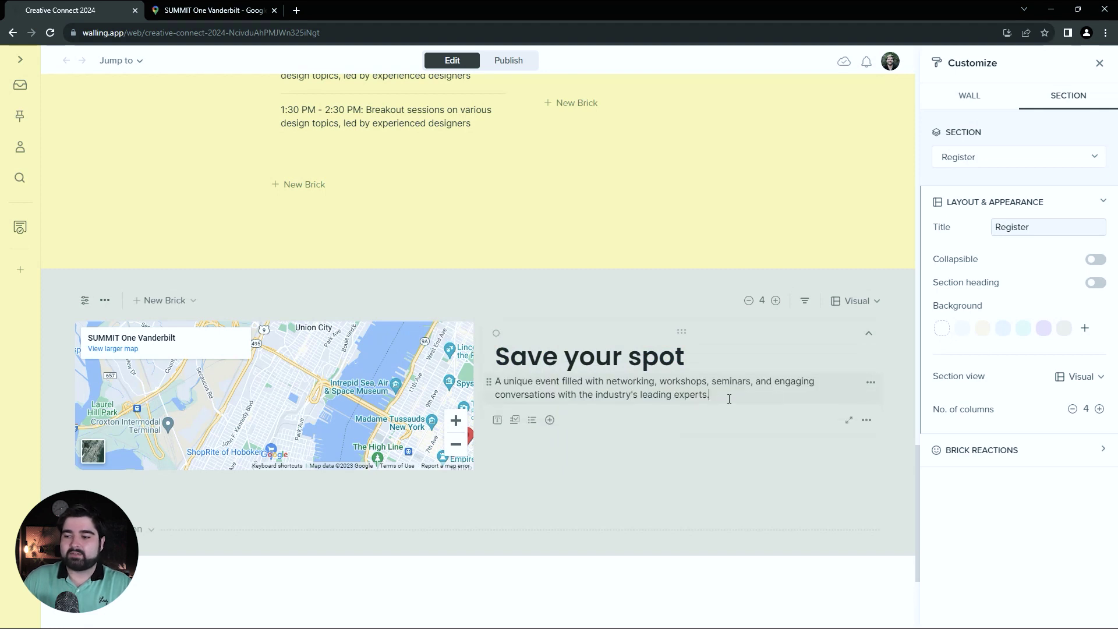
- Add a "REGISTER NOW" button below the description, link it to the google-form.com registration URL and color it with the recent purple
click(550, 420)
click(681, 497)
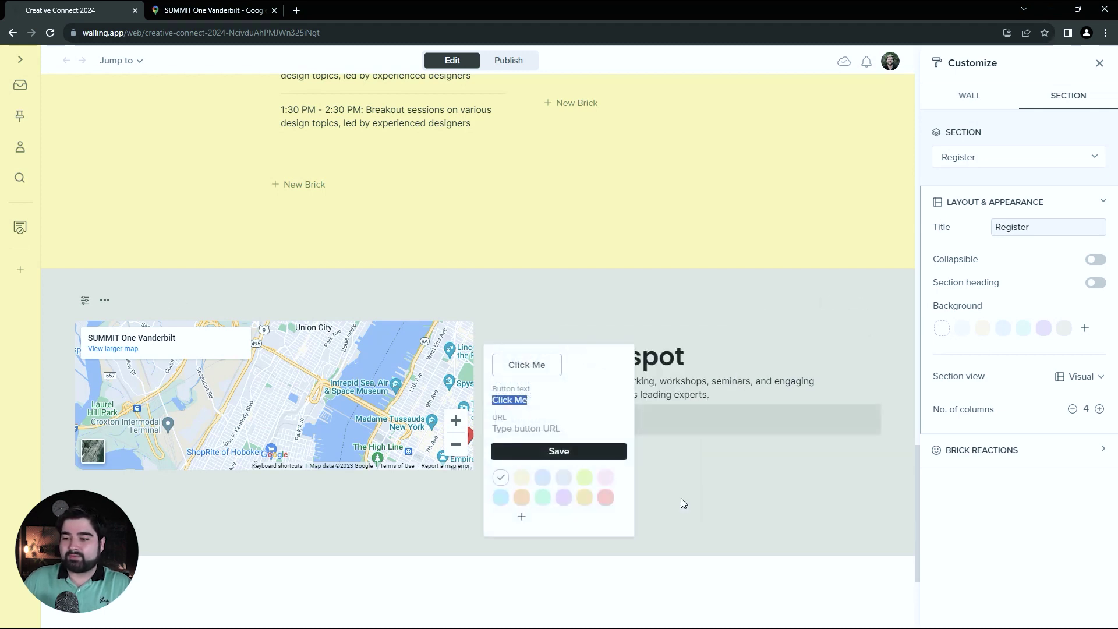
text(REGISTER NOW)
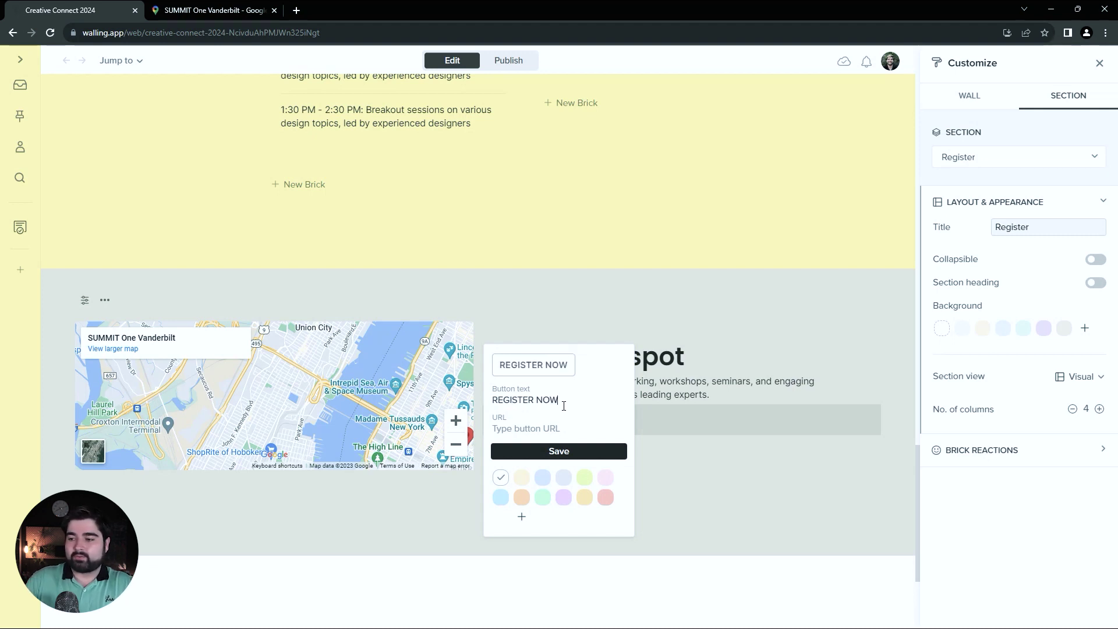
key(Tab)
key(ctrl+v)
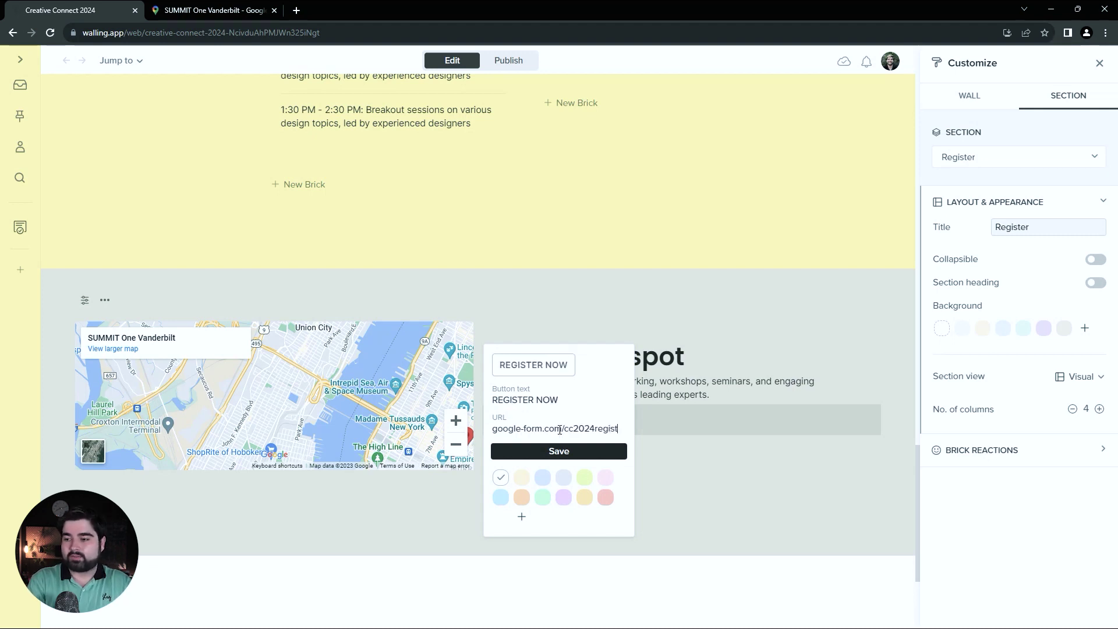
click(522, 517)
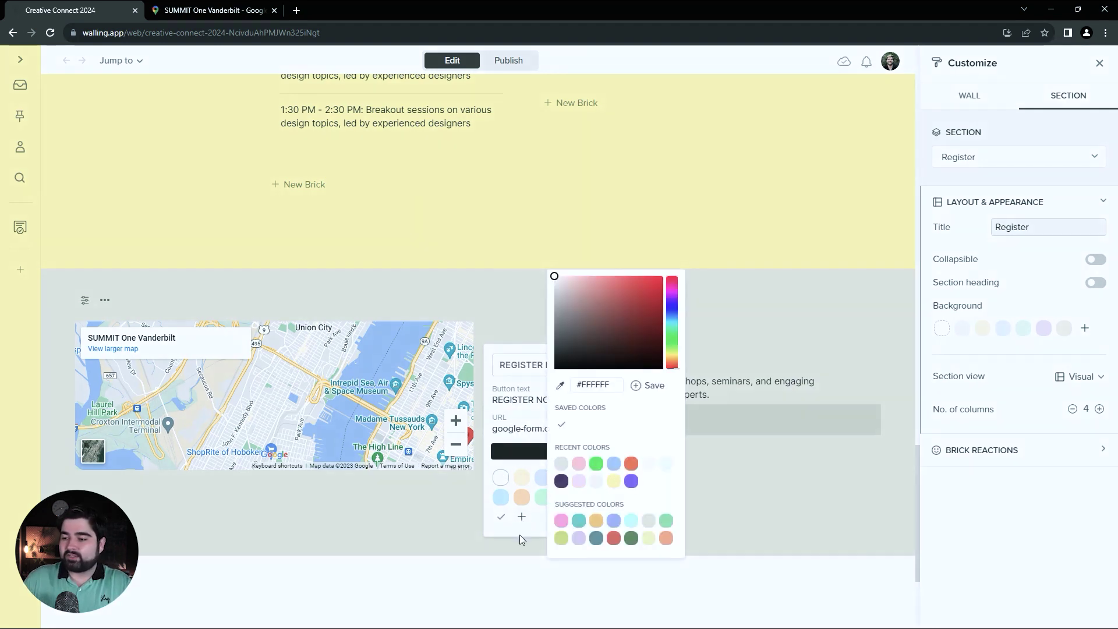
click(631, 481)
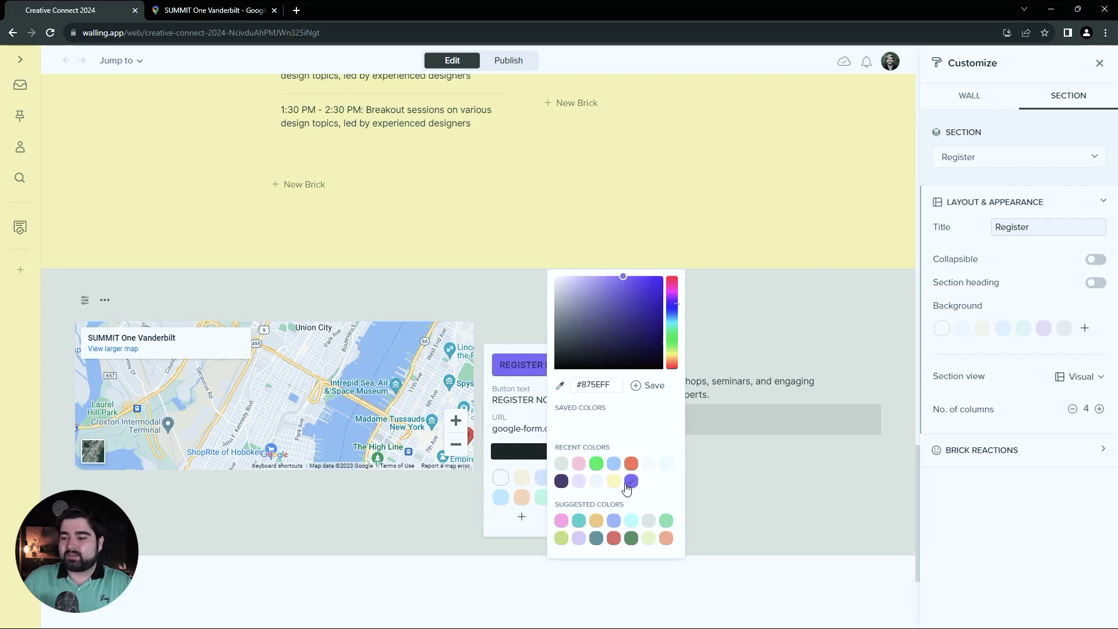
click(522, 449)
click(523, 449)
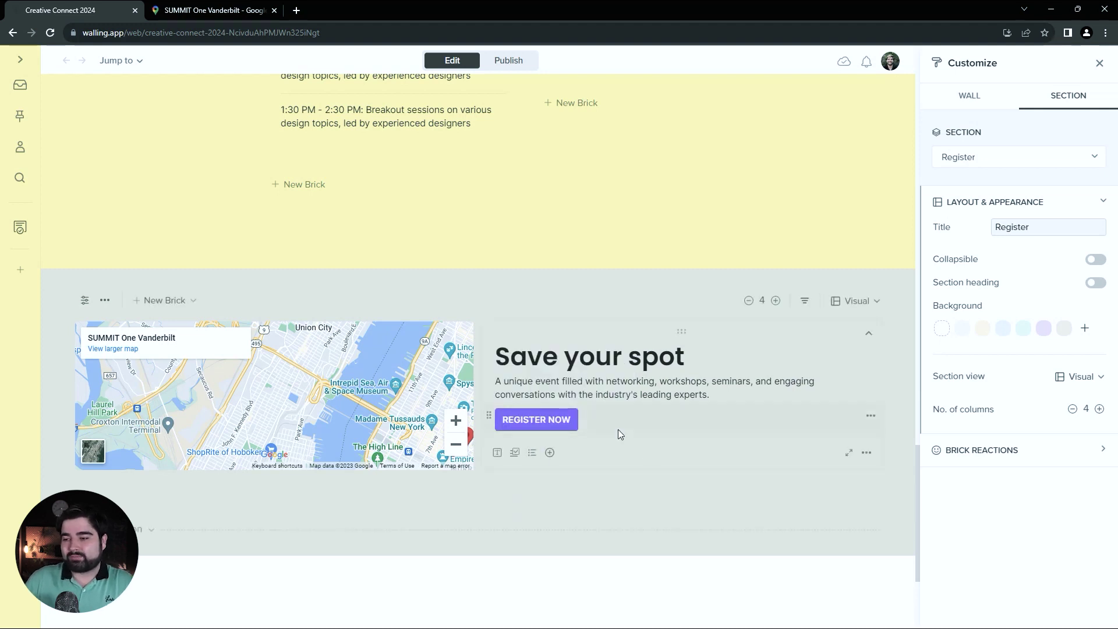
- Add a divider below the REGISTER NOW button and turn it into a line
click(550, 452)
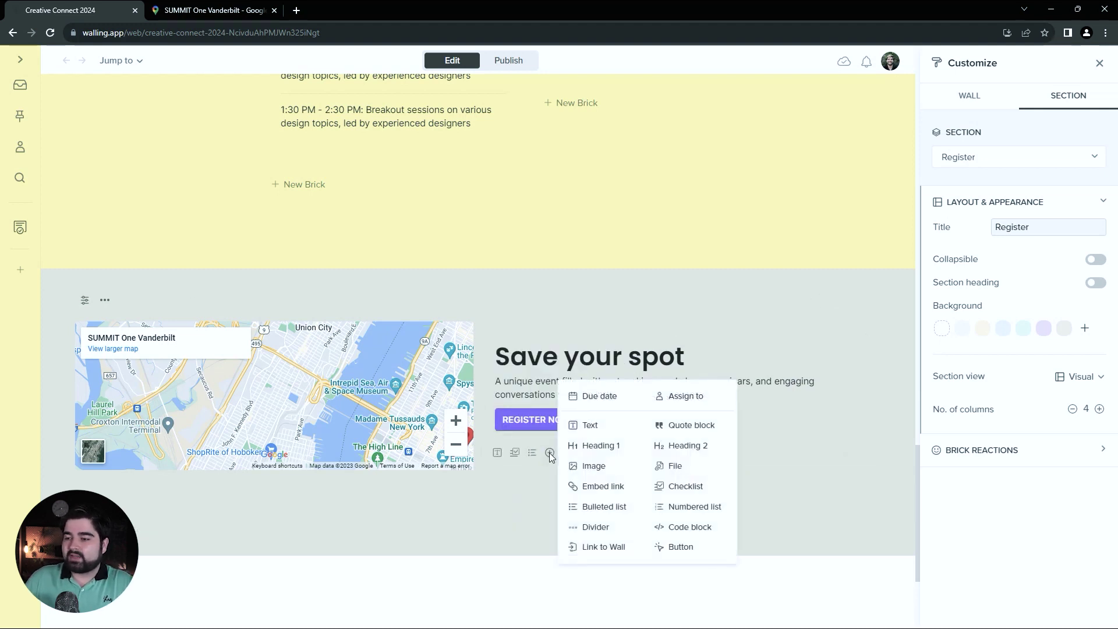
click(592, 528)
click(871, 447)
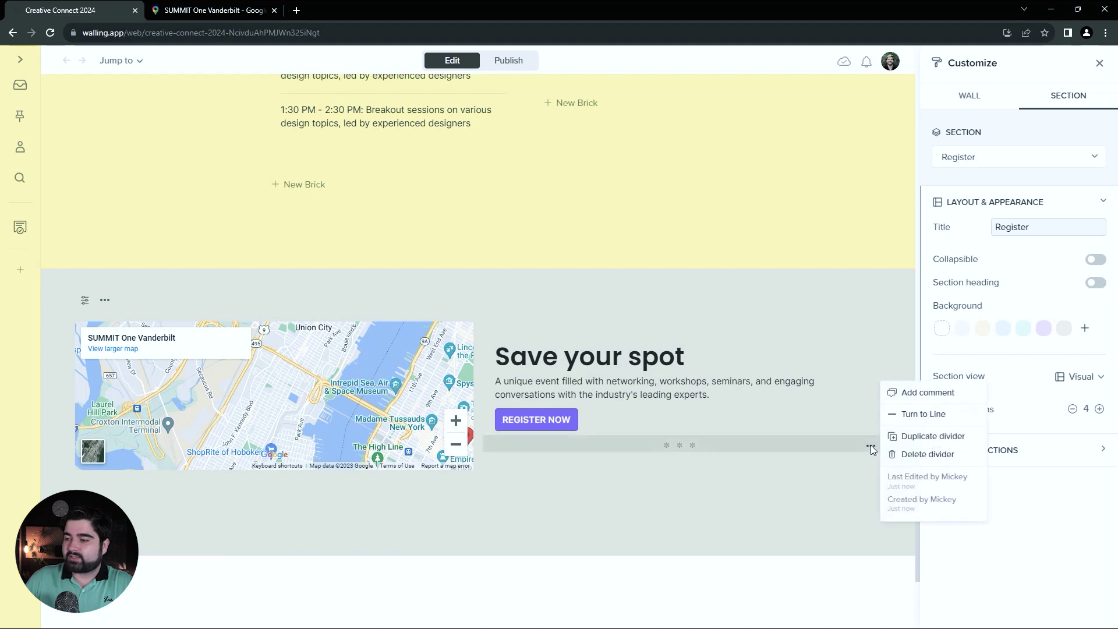
click(927, 420)
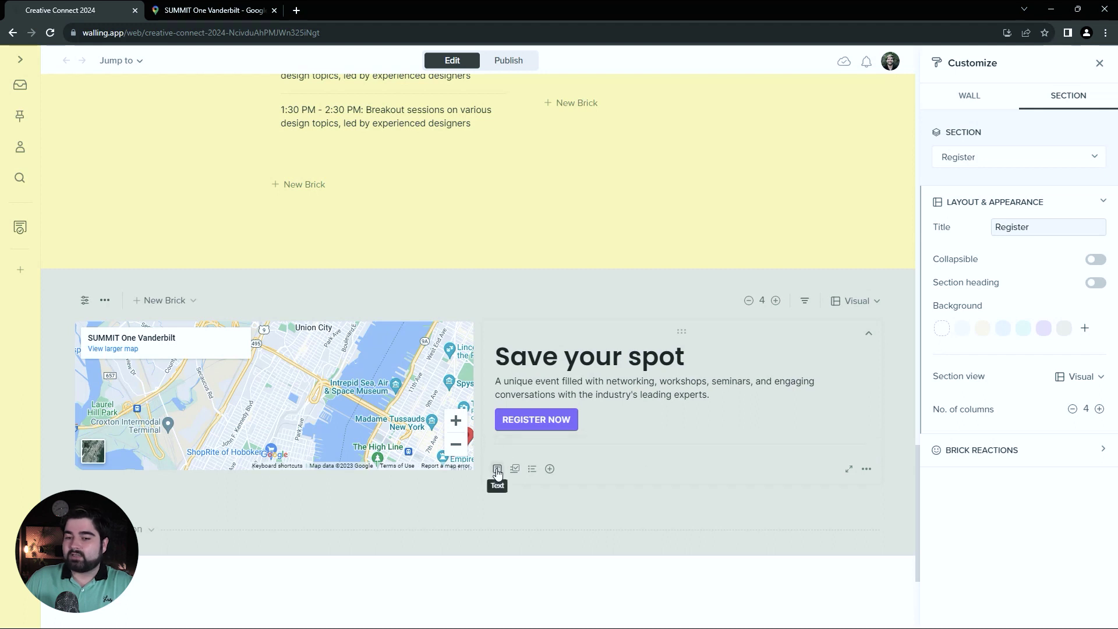
- Below the divider, add a line giving the Grand Hall venue address and an inquiries line with the contact e-mail
text(The Grand Hall, located at 123 Main Street, in the heart of downtown.)
key(Return)
key(ctrl+v)
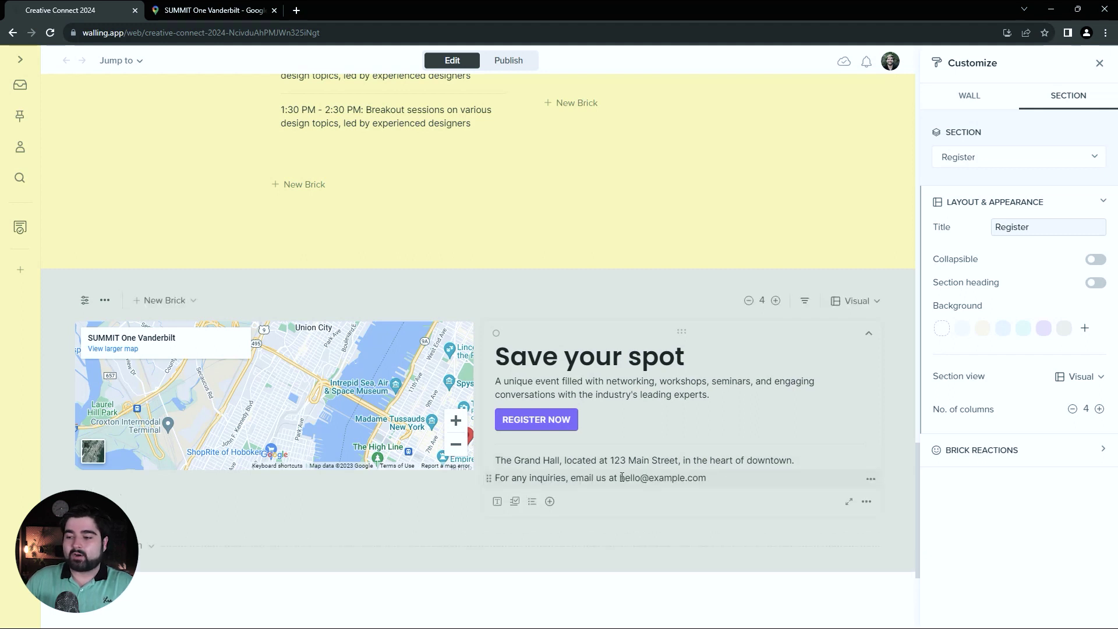
- Turn the contact e-mail in the inquiries line into a mailto: link to that same address
drag(718, 481, 621, 478)
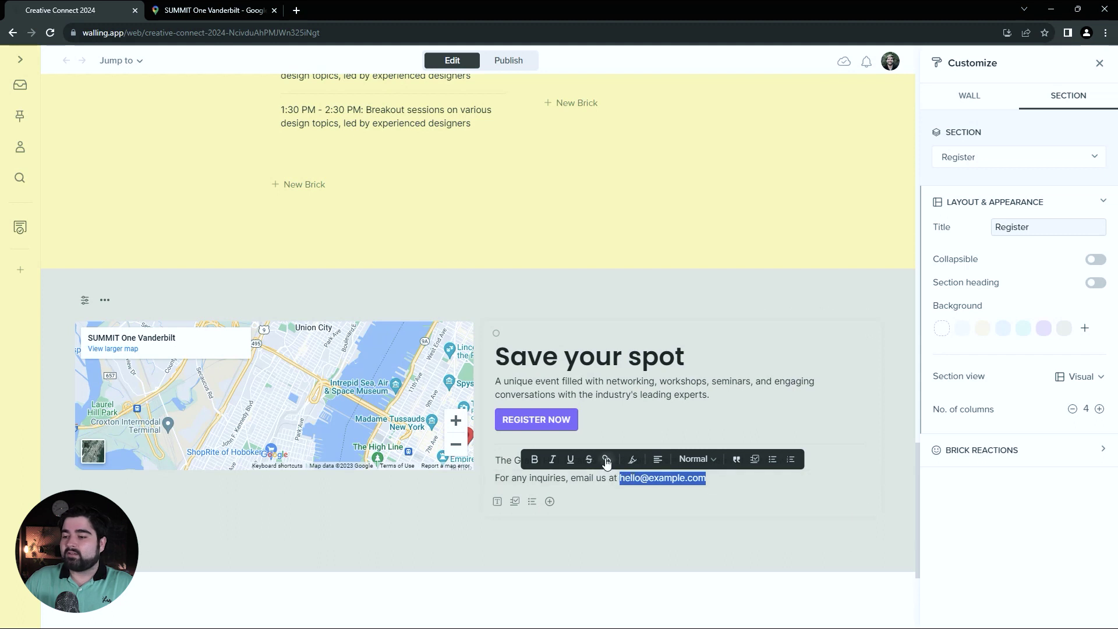
click(606, 462)
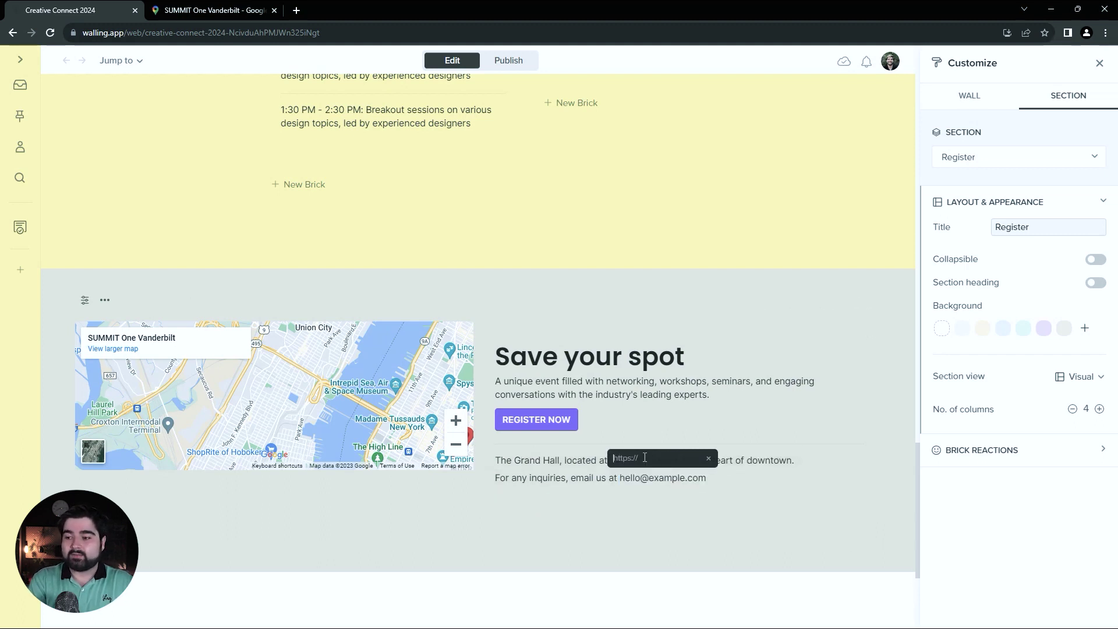
text(mailto:)
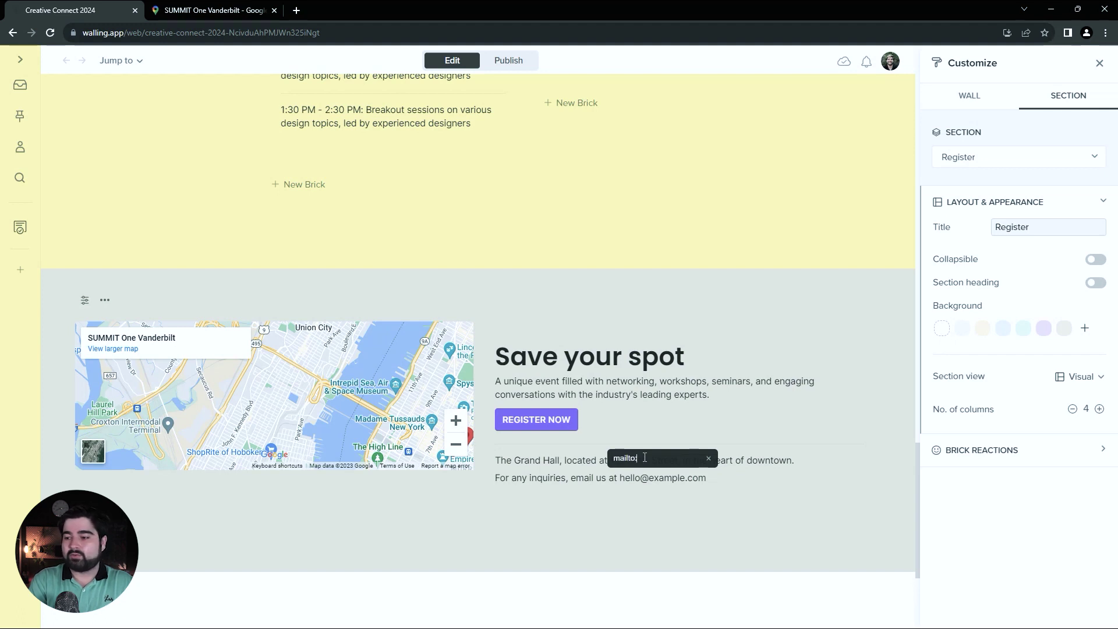
text(hello@example.com)
key(Return)
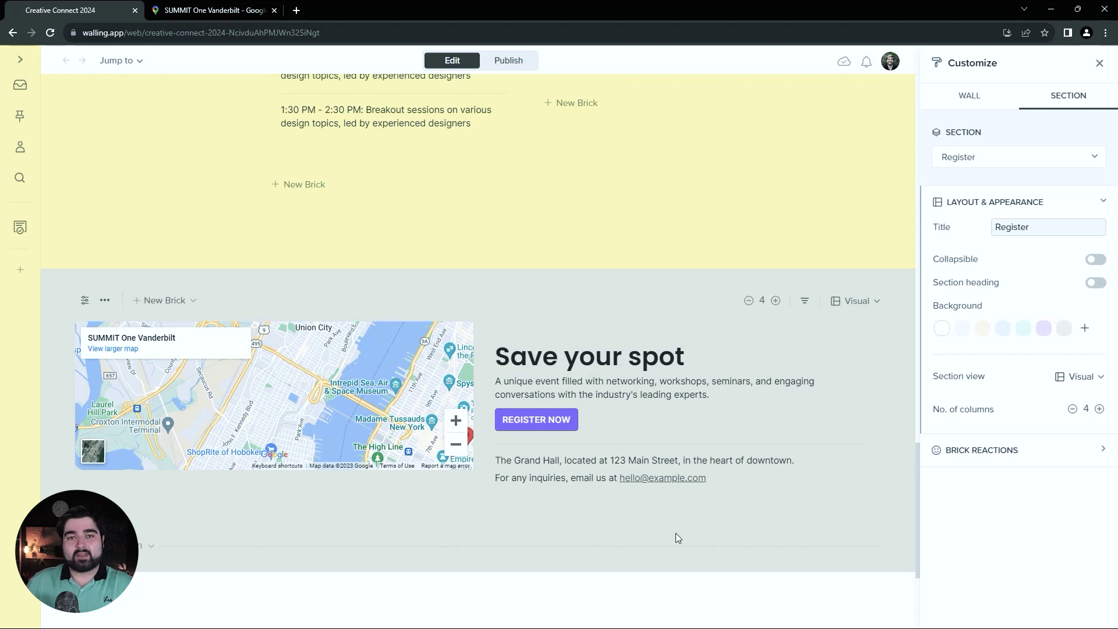
- Add a section named "Our Sponsors" below the Register section
scroll(675, 533, down, 2)
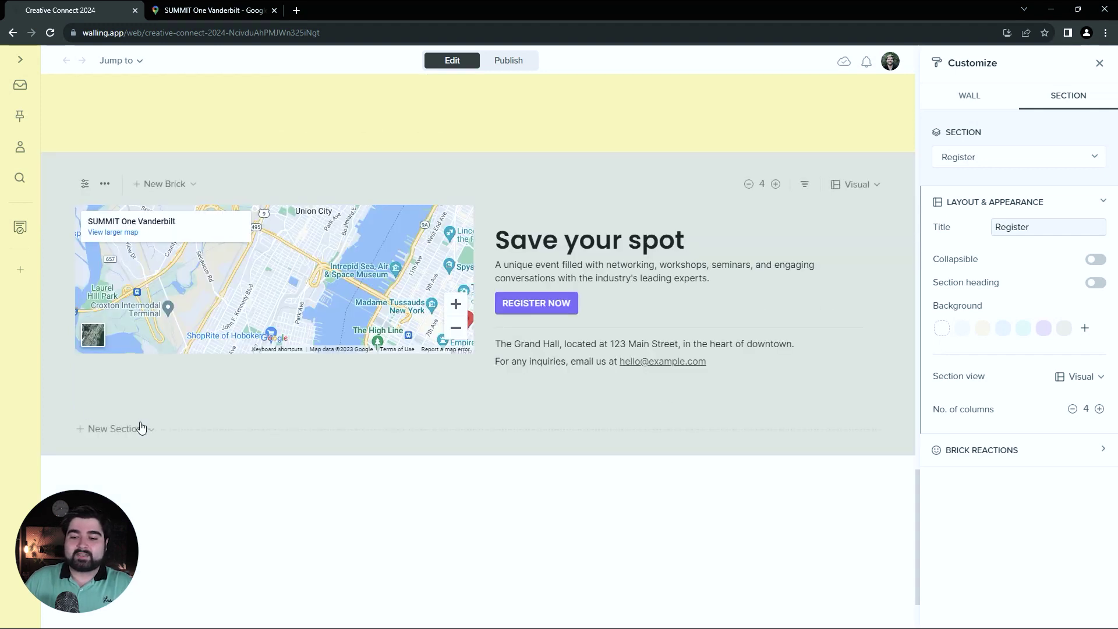
click(115, 429)
text(Our Sponsors)
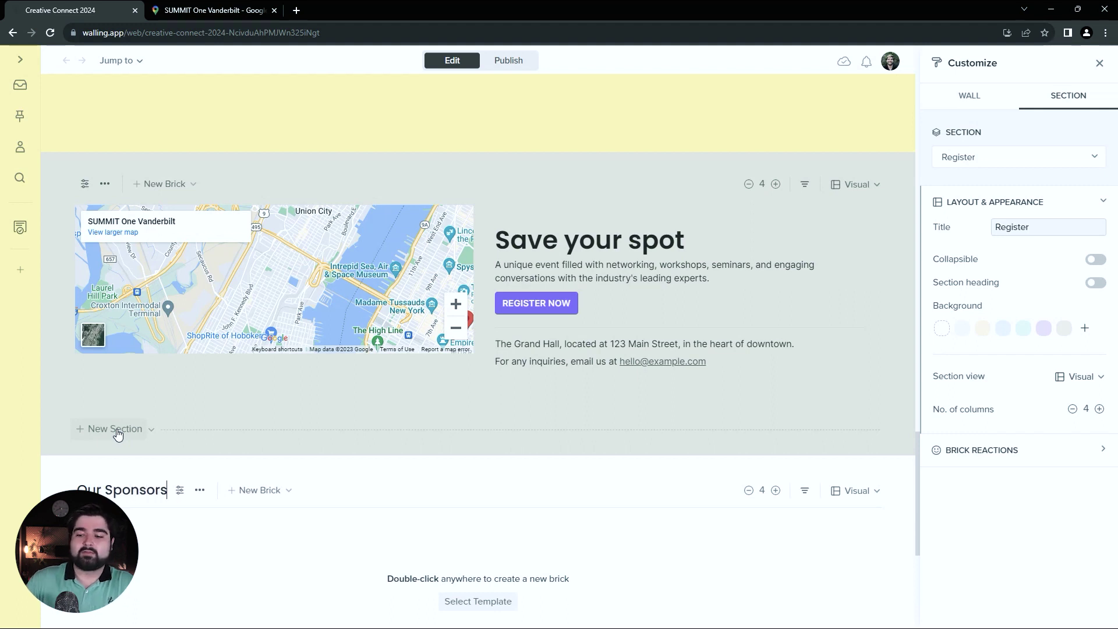
- Place the sponsor logos image in the Our Sponsors section and widen it across all four columns
scroll(139, 434, down, 2)
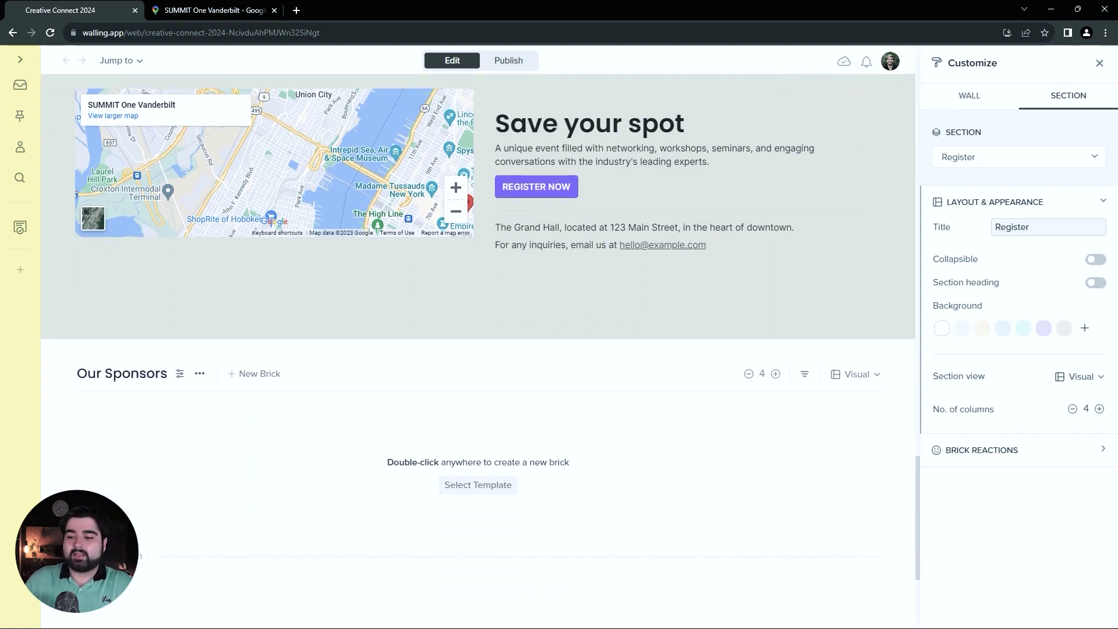
drag(0, 434, 351, 449)
drag(475, 437, 886, 449)
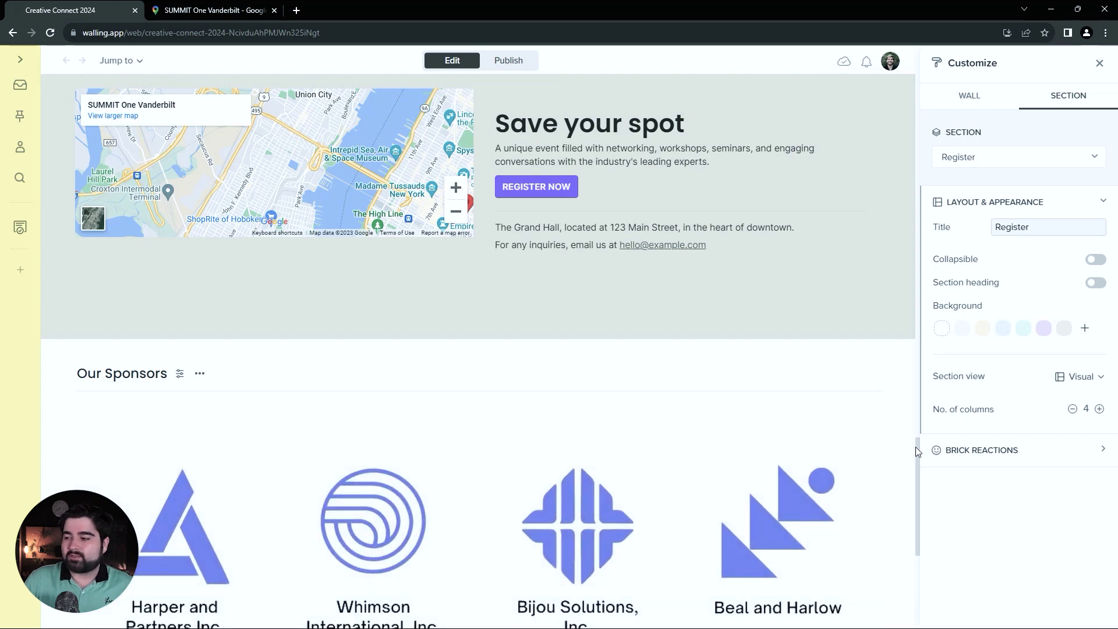
- Close the customization settings and resize the sponsor logos image to span only the three middle columns of the section
key(Escape)
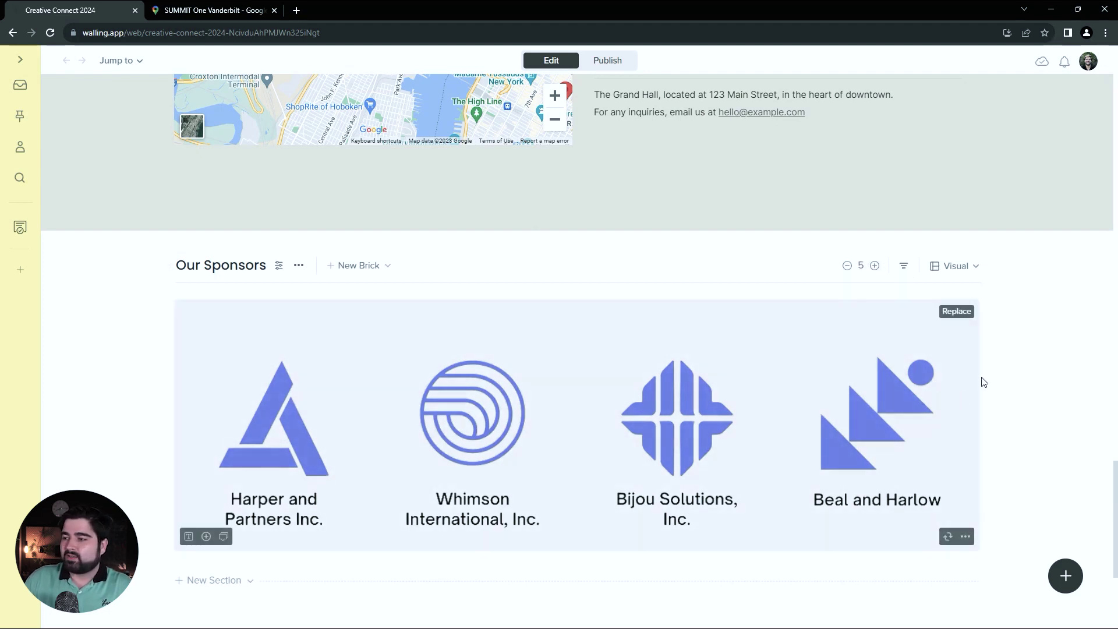
drag(976, 378, 818, 378)
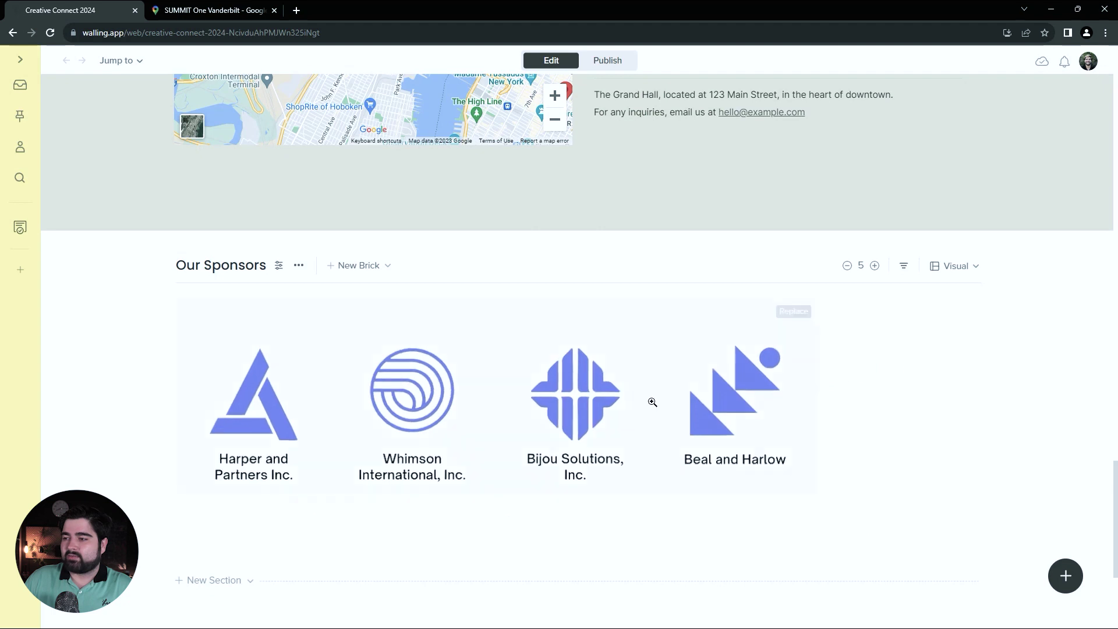
drag(177, 382, 275, 385)
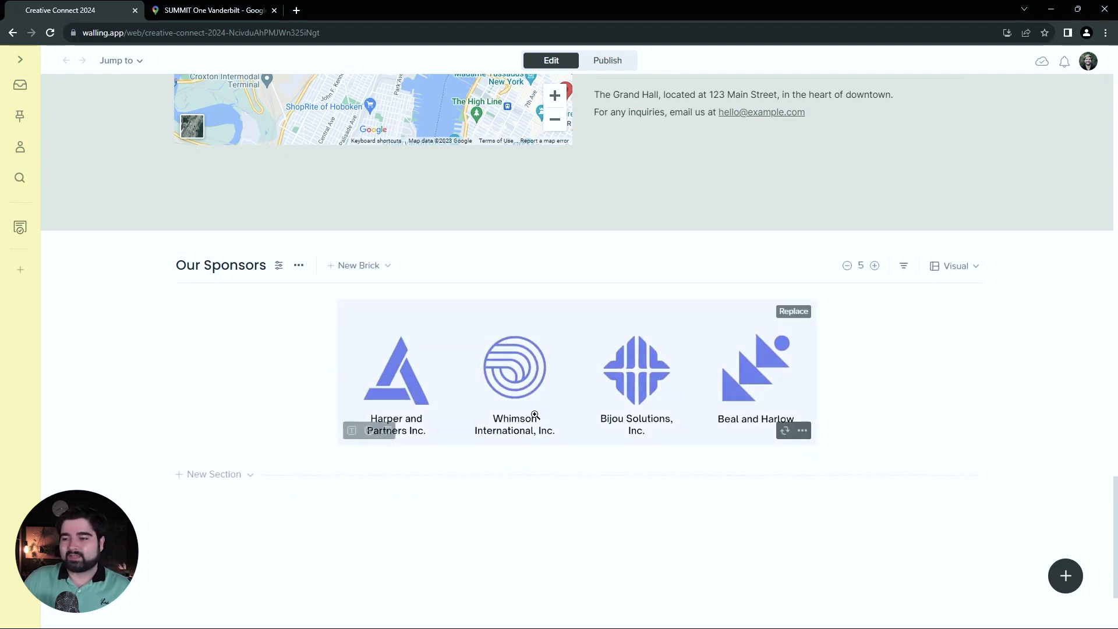
- Publish the Creative Connect 2024 wall to the web
scroll(531, 415, up, 2)
scroll(1004, 464, up, 15)
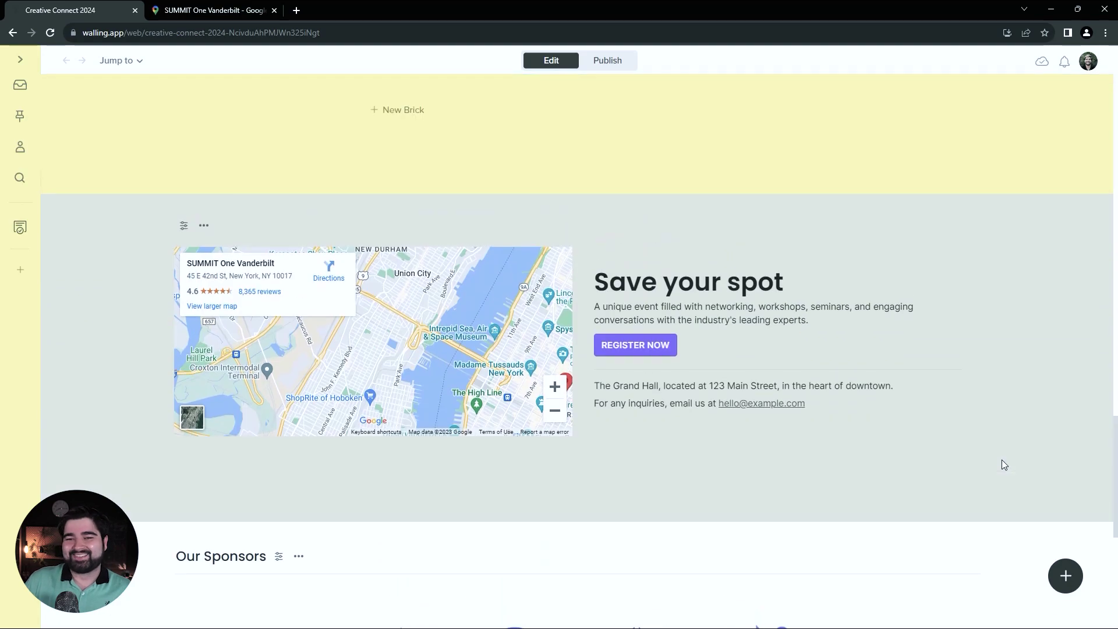
scroll(90, 358, up, 12)
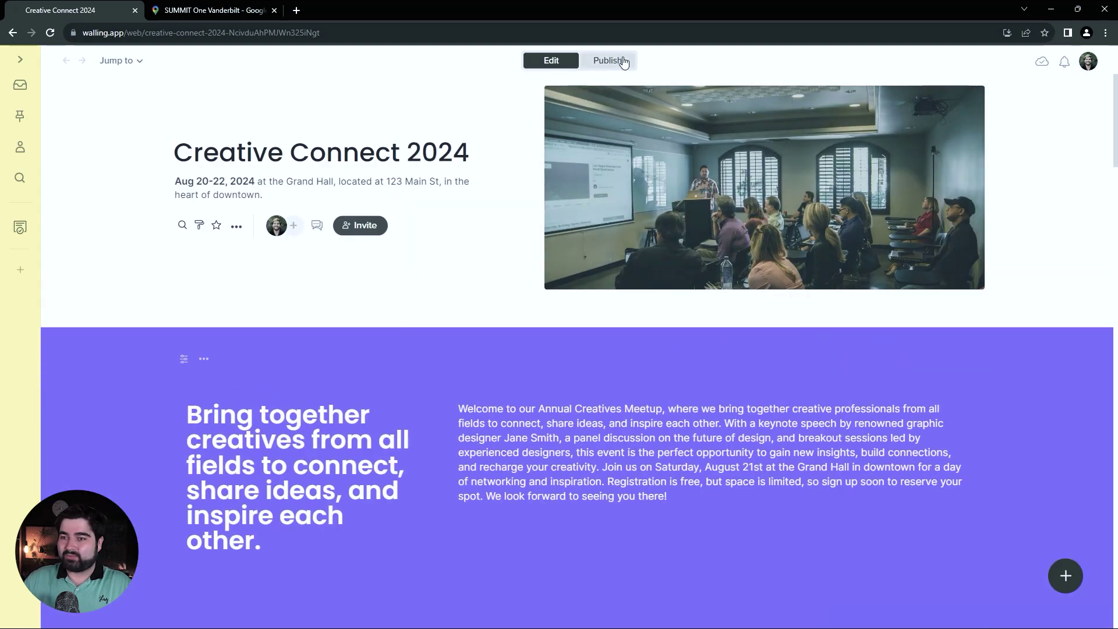
click(611, 62)
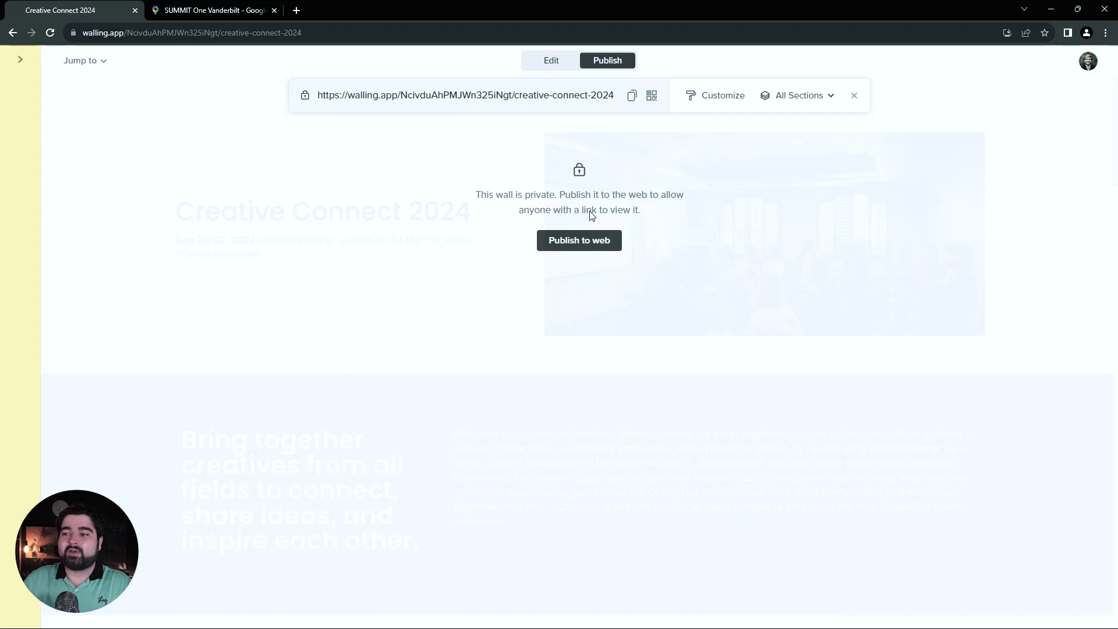
click(601, 242)
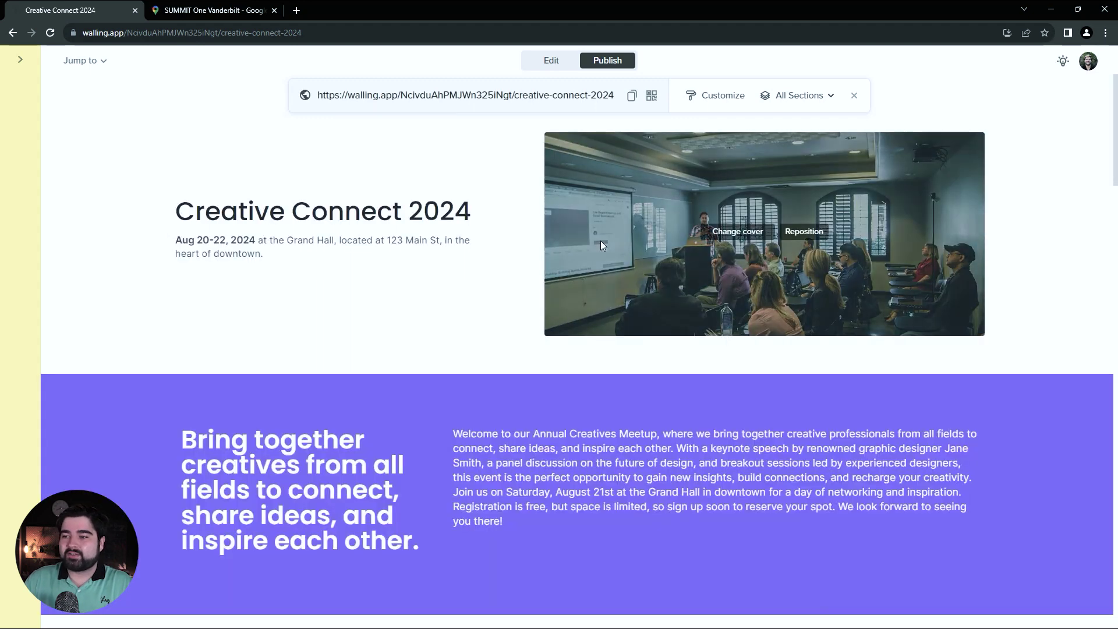
- Open the published page from its public link and review its sections from the event title through the schedule to registration
click(512, 95)
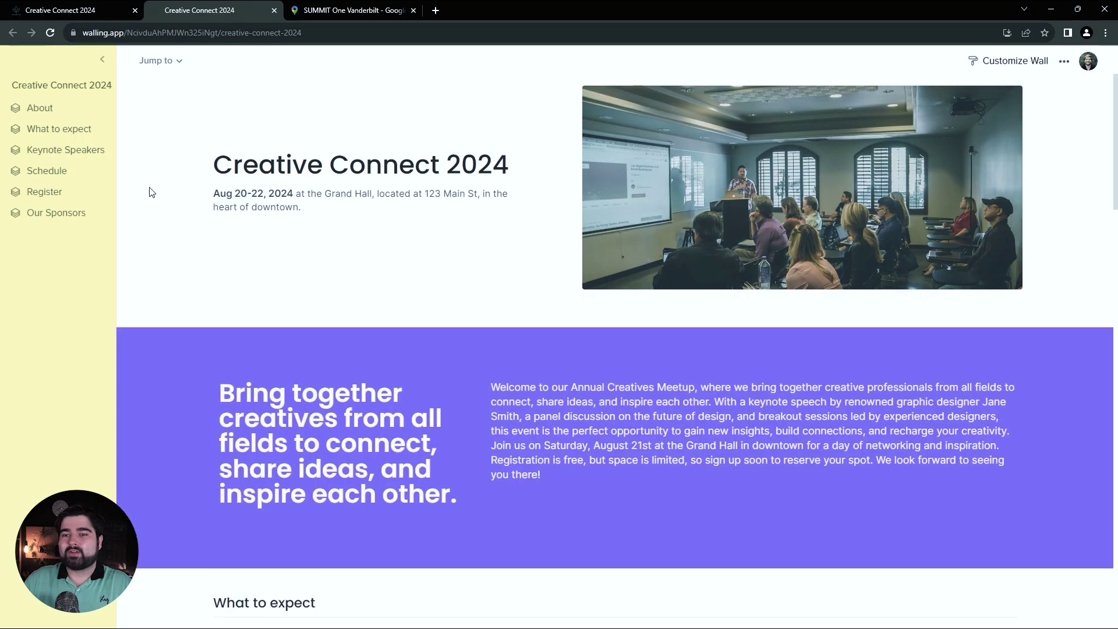
scroll(167, 196, down, 8)
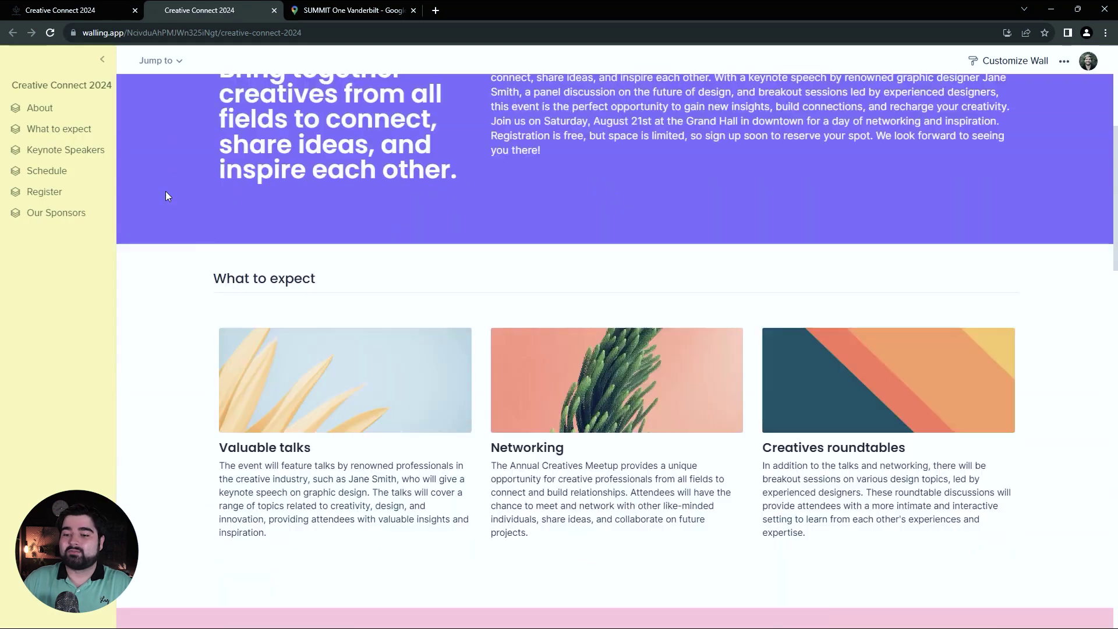
scroll(190, 417, up, 4)
scroll(188, 418, down, 4)
scroll(187, 415, down, 10)
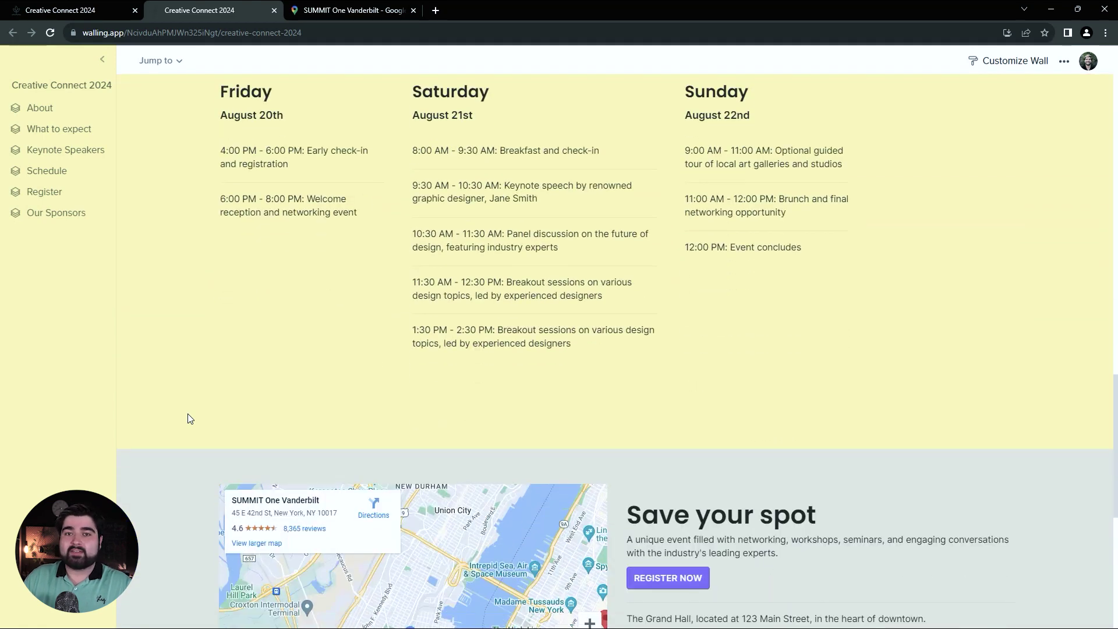
scroll(187, 417, up, 7)
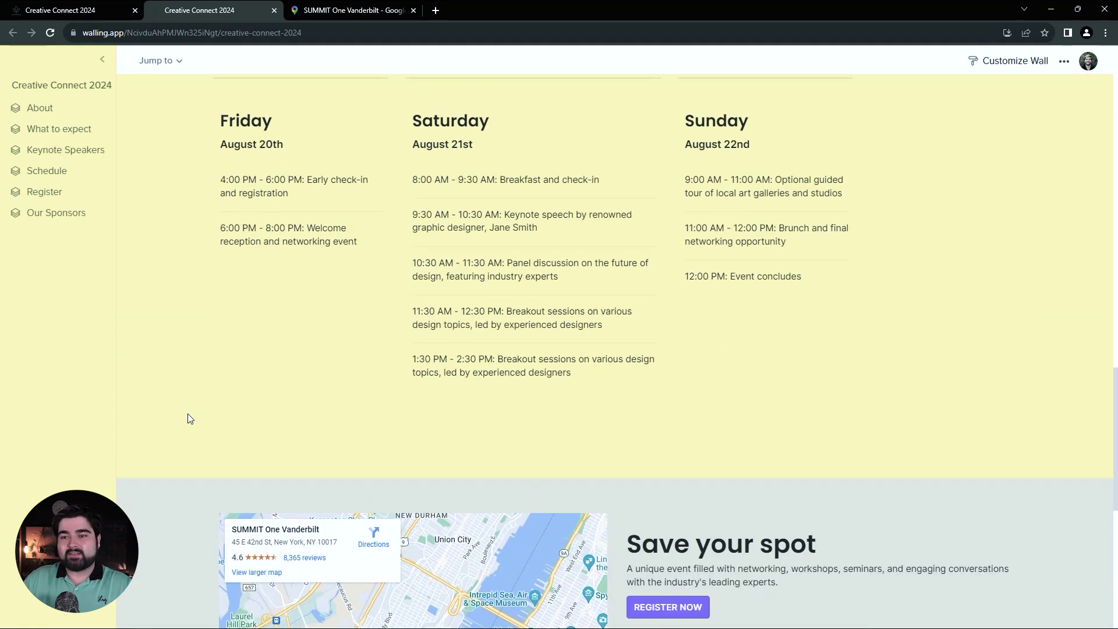
scroll(187, 418, up, 8)
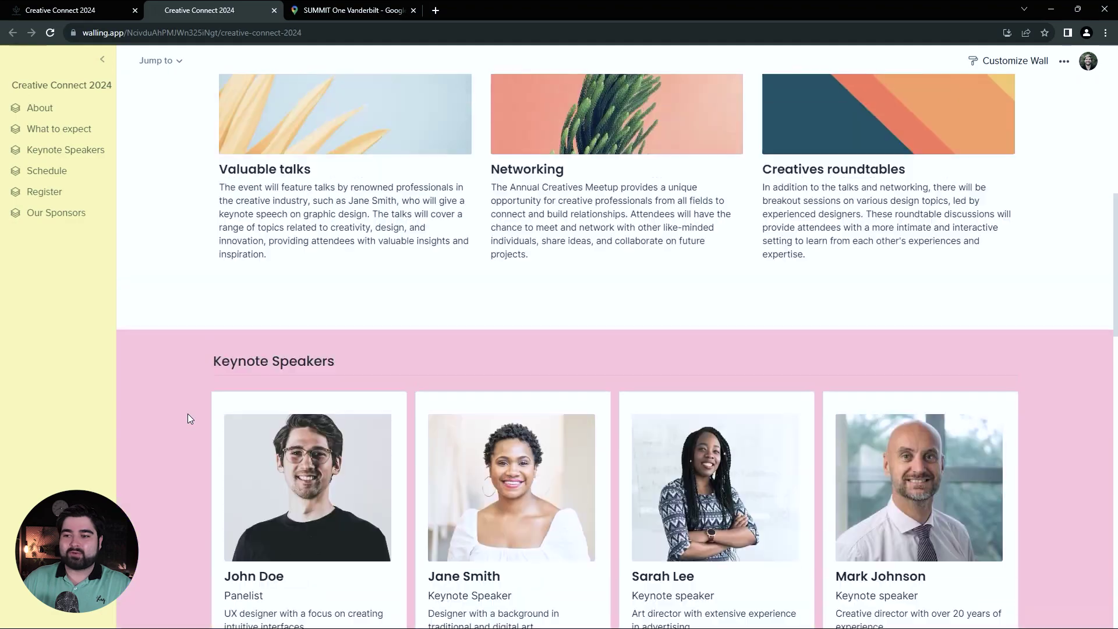
scroll(187, 418, down, 10)
scroll(188, 413, down, 8)
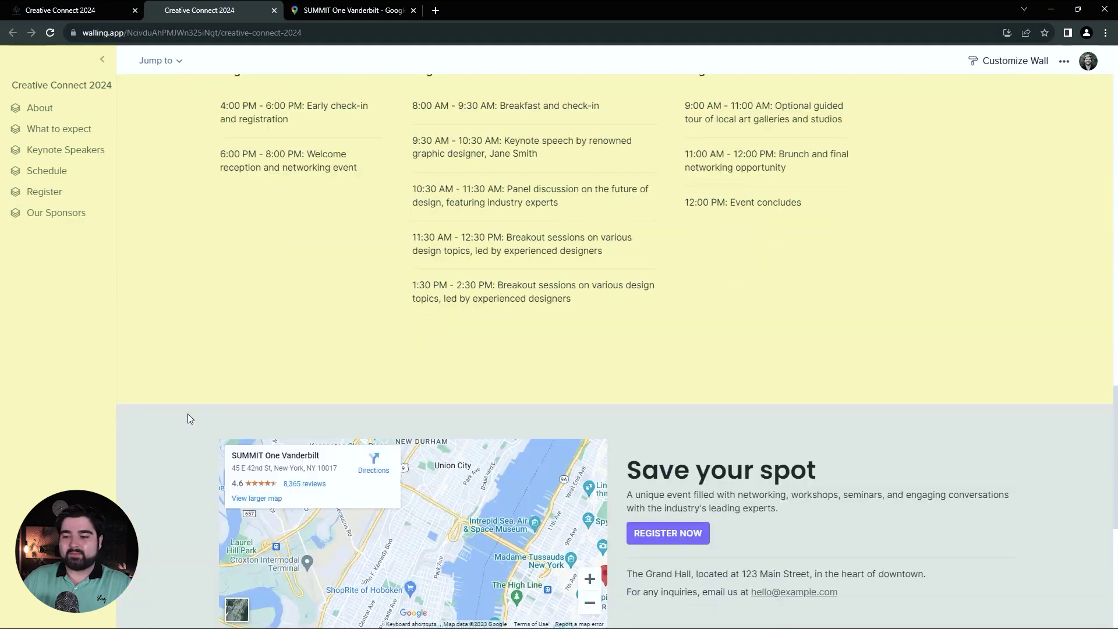